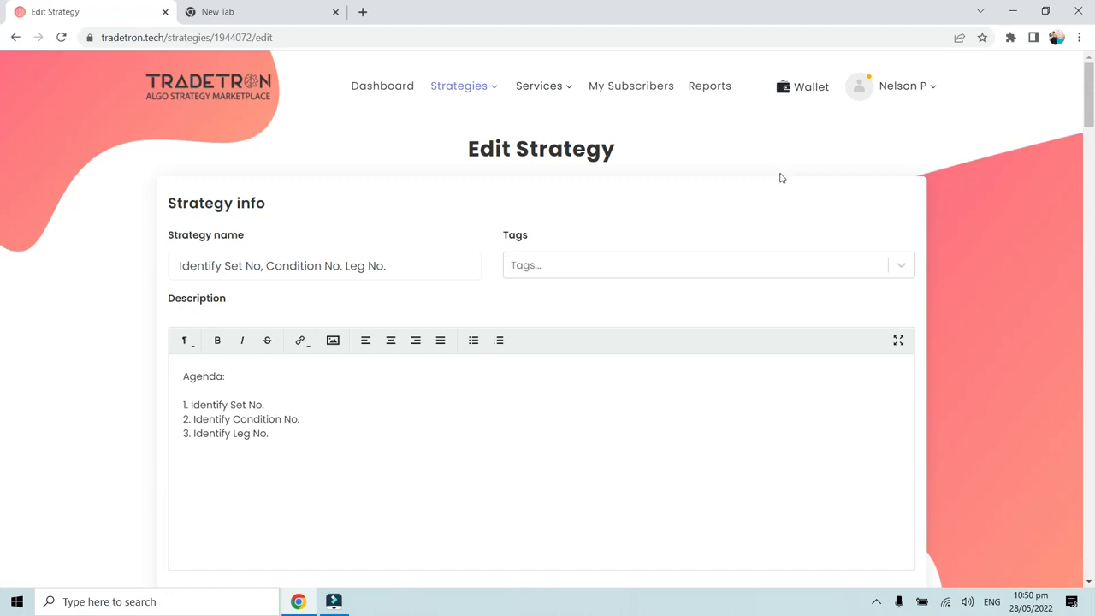
Step: Open the Tradetron QnA forum at qna.tradetron.tech in the empty browser tab
scroll(791, 275, "down", 12)
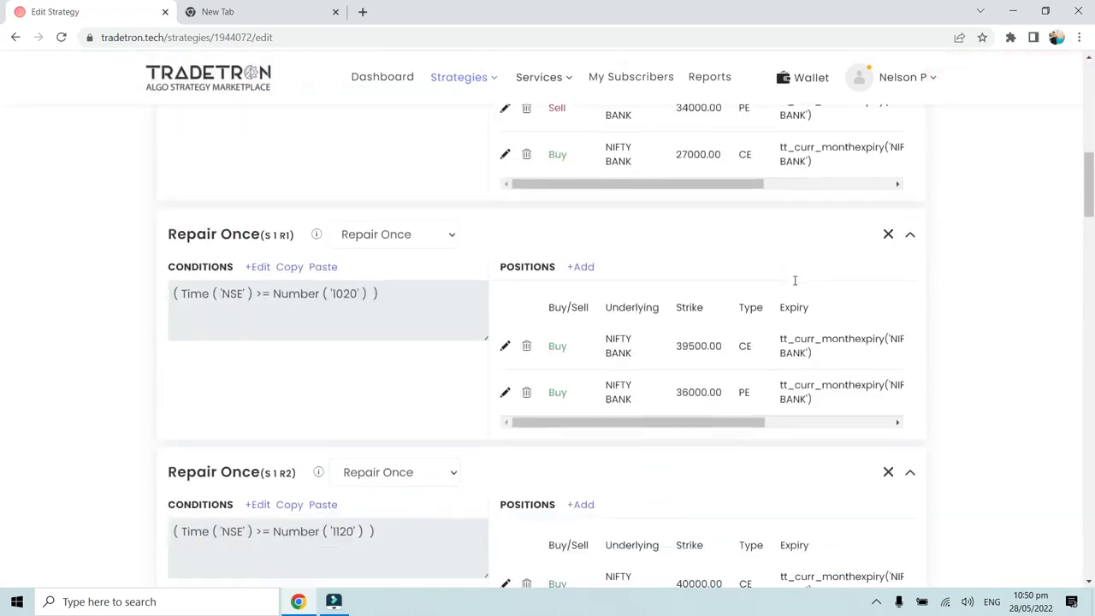
scroll(795, 283, "up", 15)
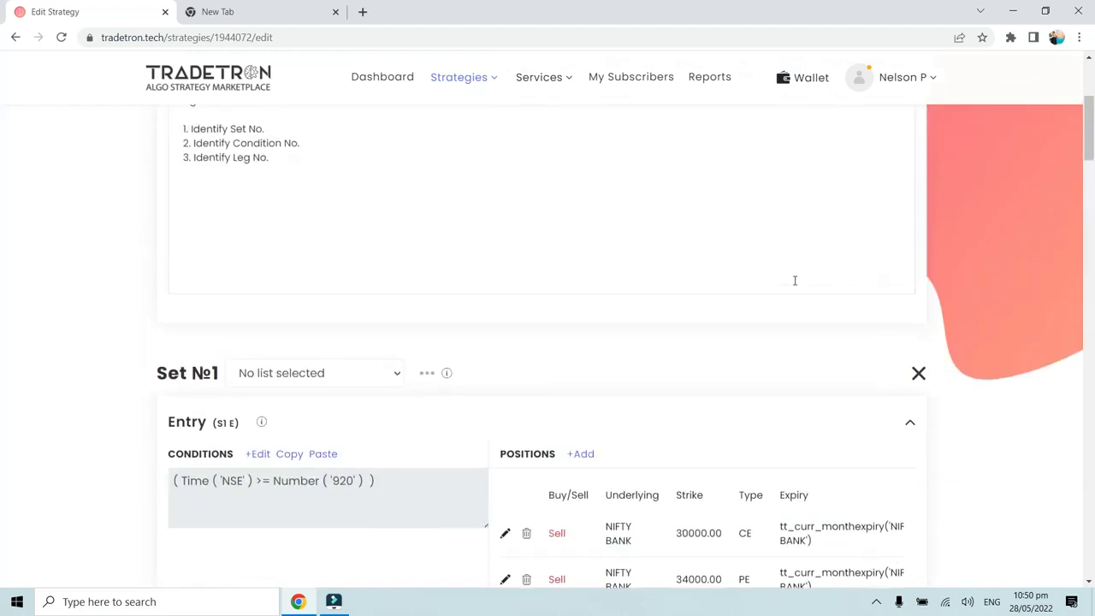
left_click(289, 19)
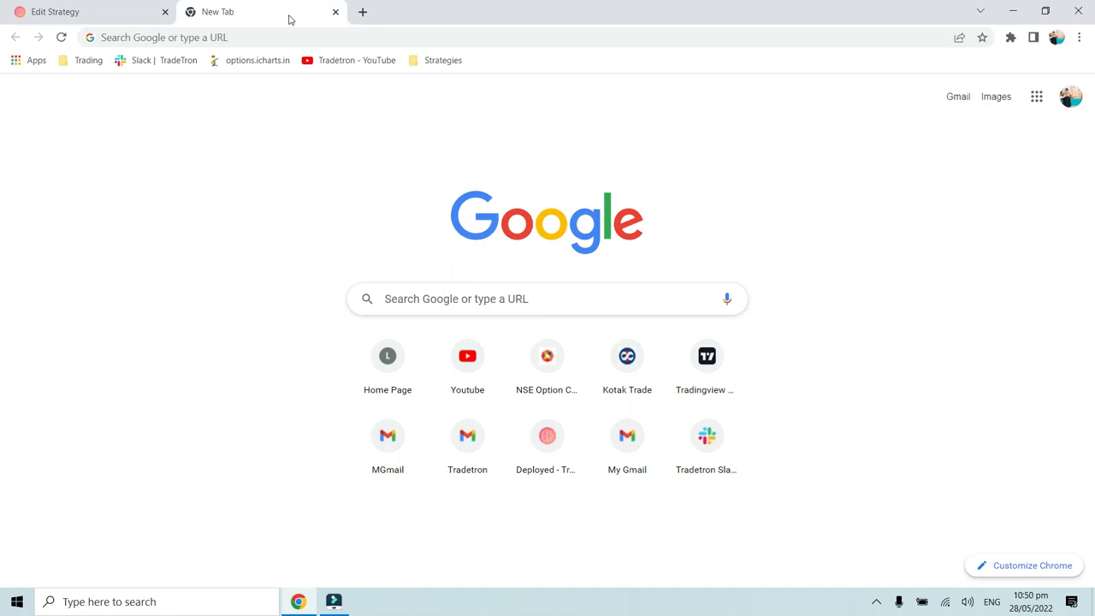
left_click(296, 37)
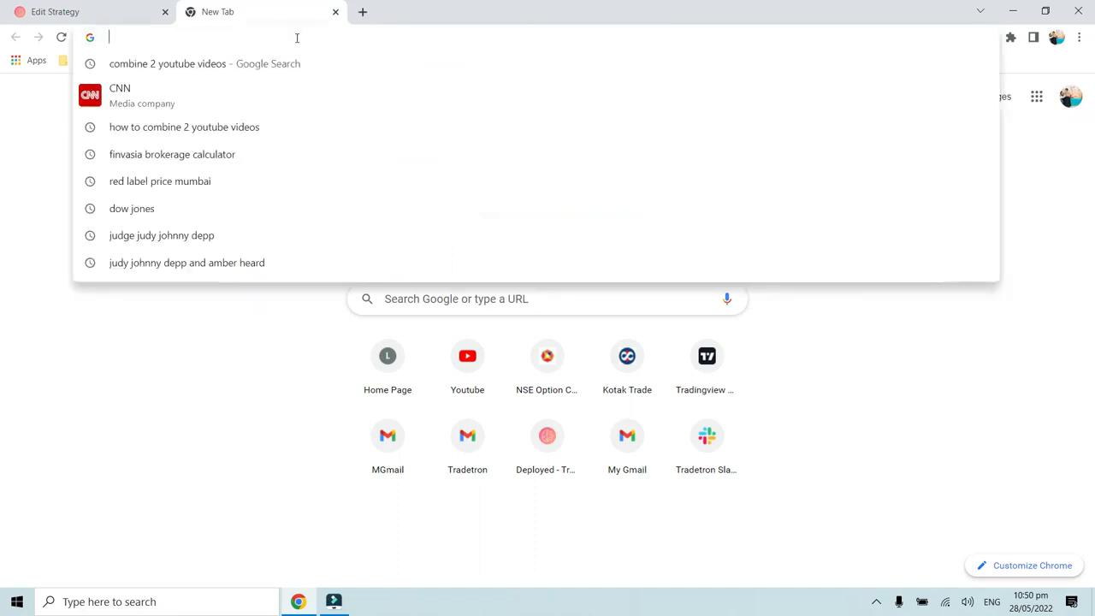
type("qna.")
key("Return")
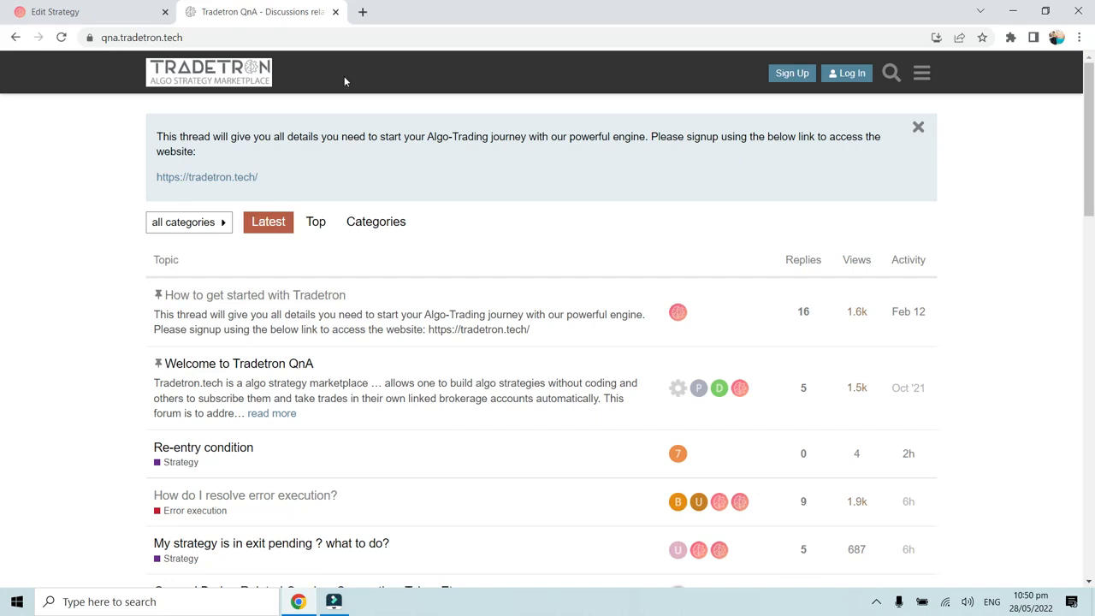
Step: Search the forum for "Traded Instrument and Net Quantity" and open the thread on different examples of these keywords' uses
left_click(890, 74)
left_click(862, 111)
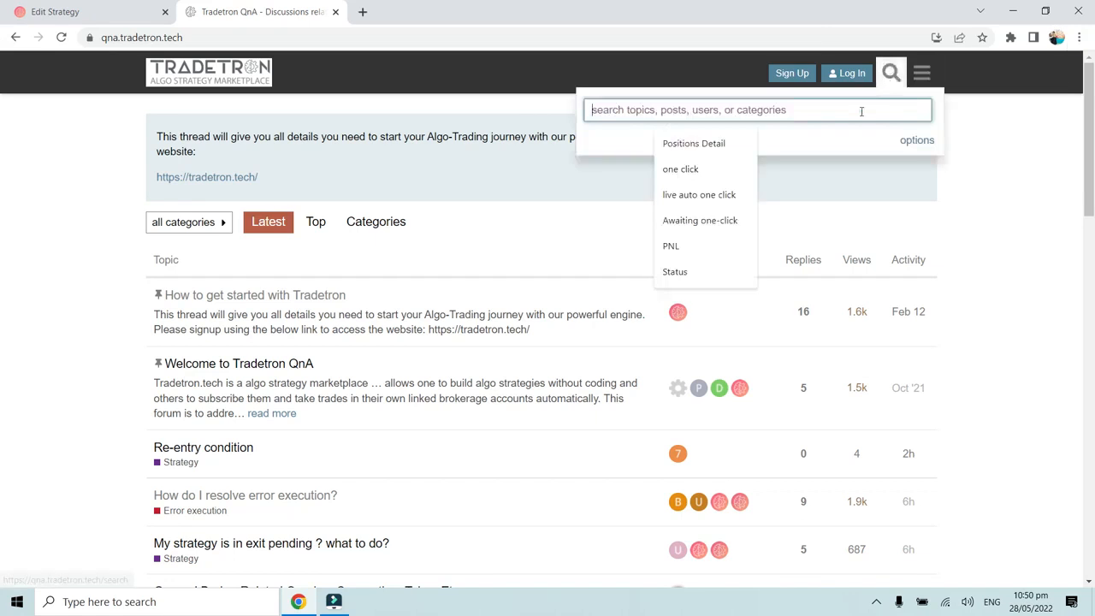
type("Traded Instrument and Net Quantity")
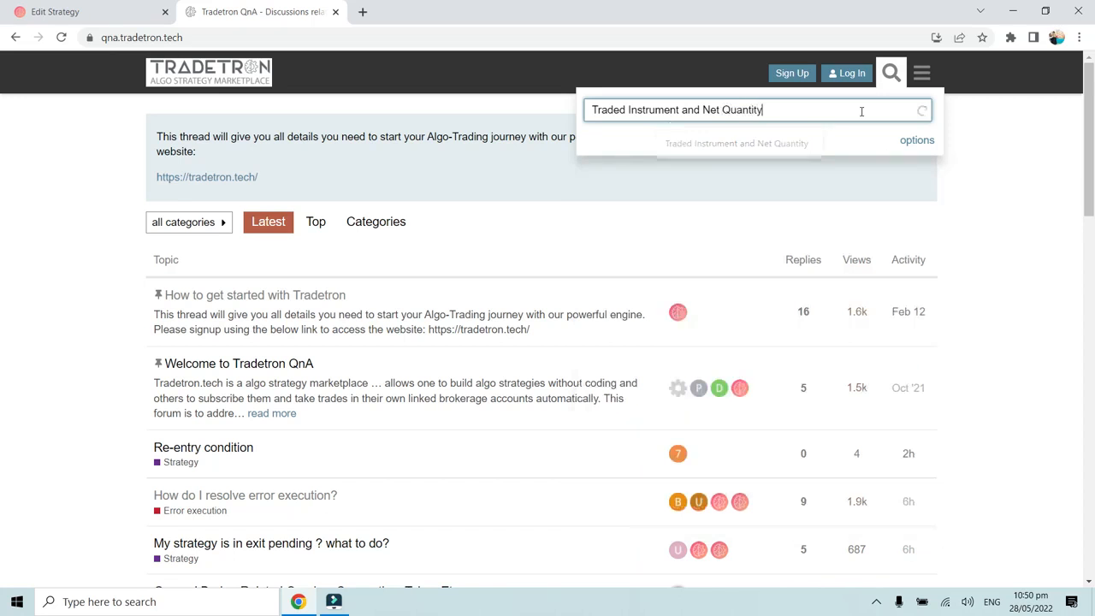
key("Return")
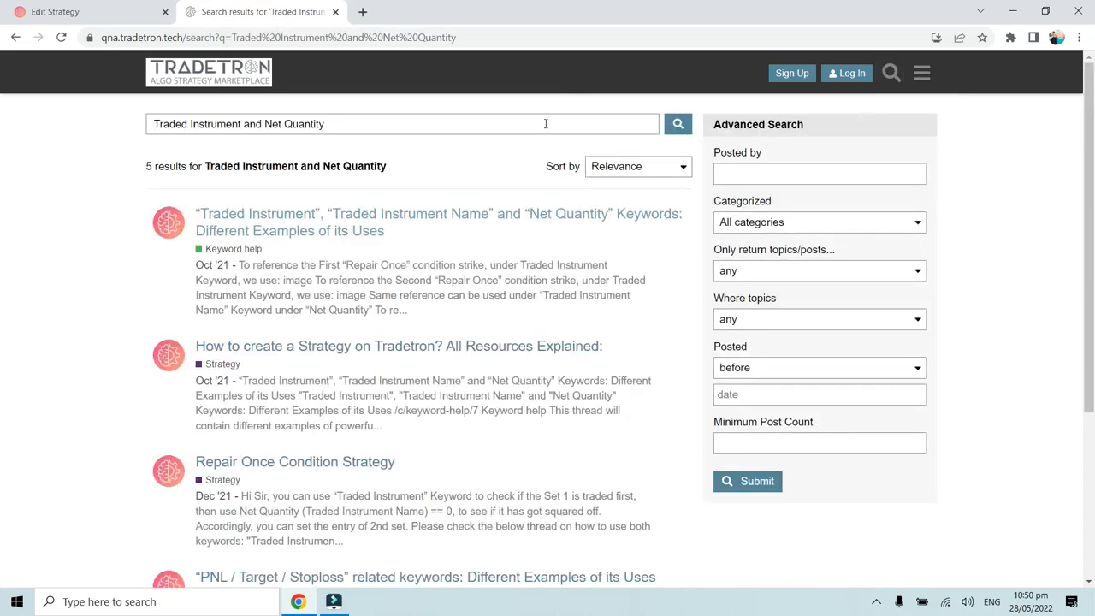
left_click(476, 215)
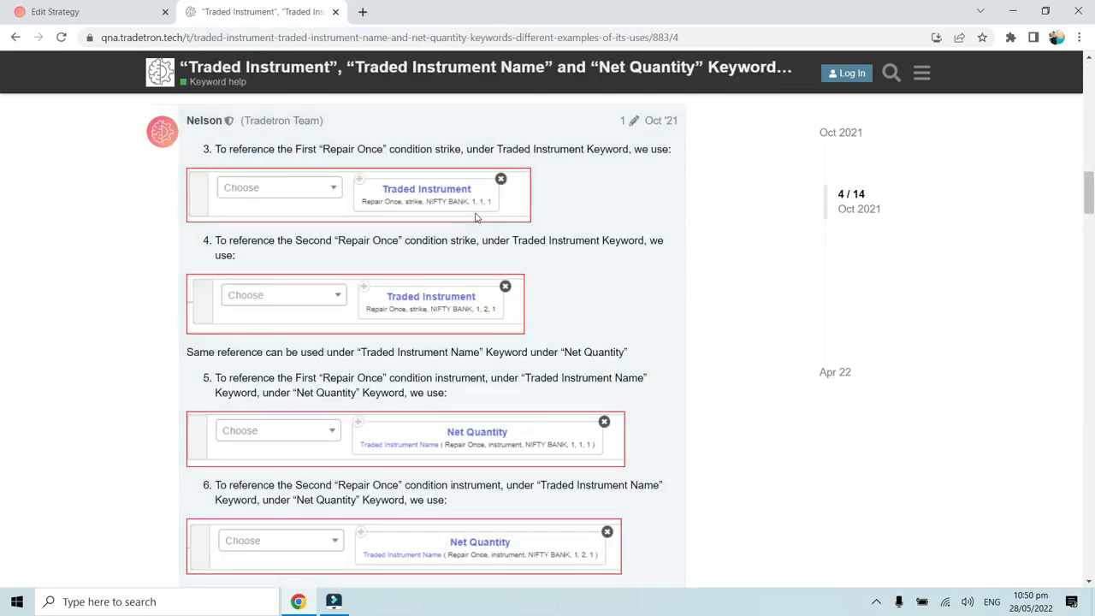
Step: Find the thread's diagram on identifying set, condition and leg numbers, and enlarge it for reading
scroll(476, 216, "up", 15)
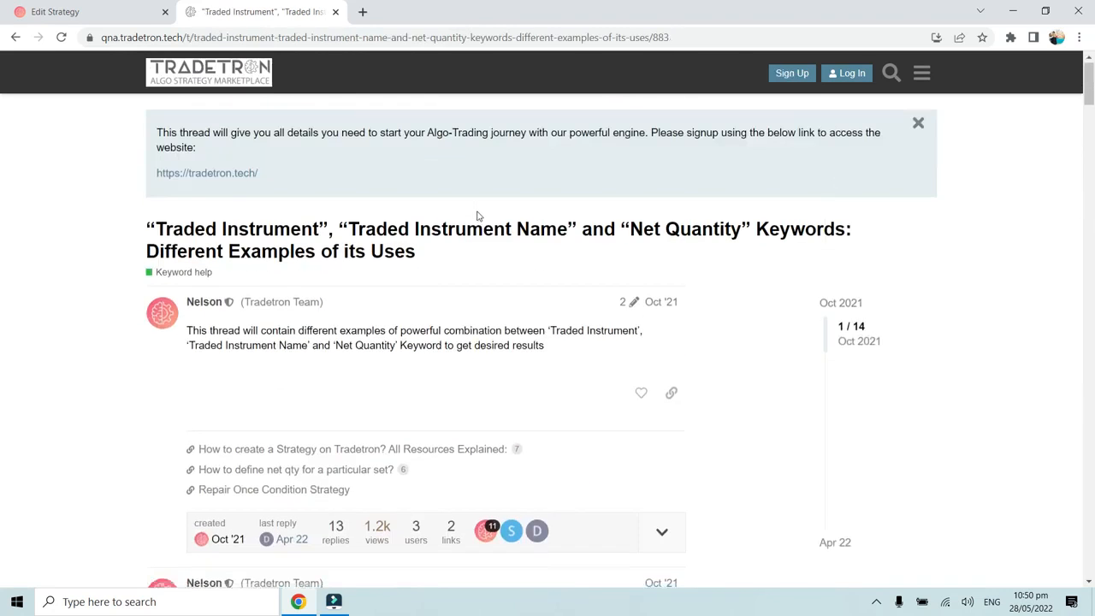
scroll(479, 214, "down", 1)
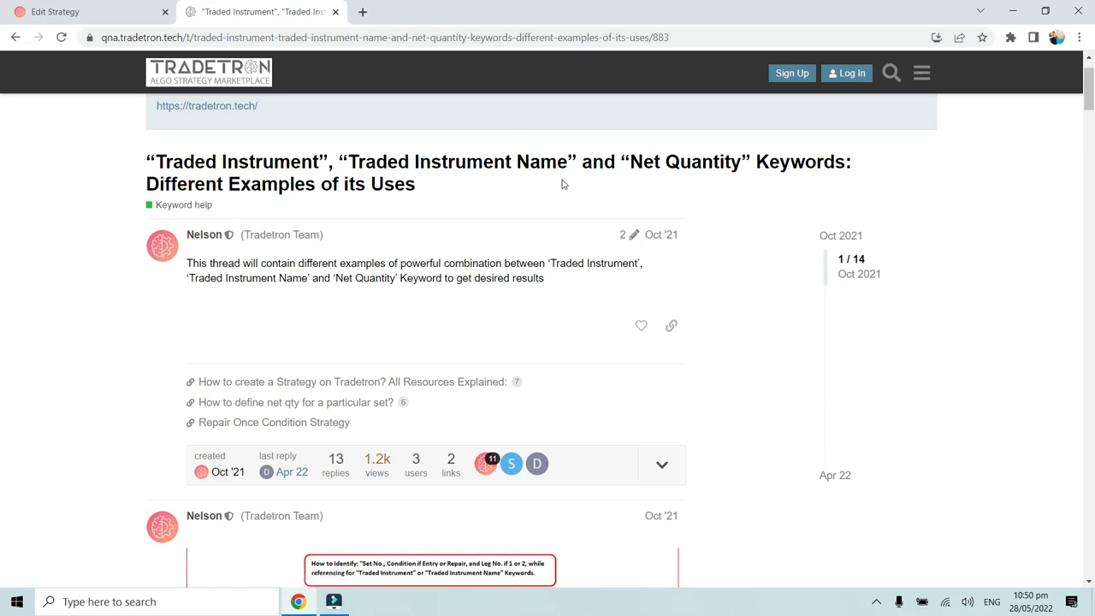
scroll(562, 184, "down", 5)
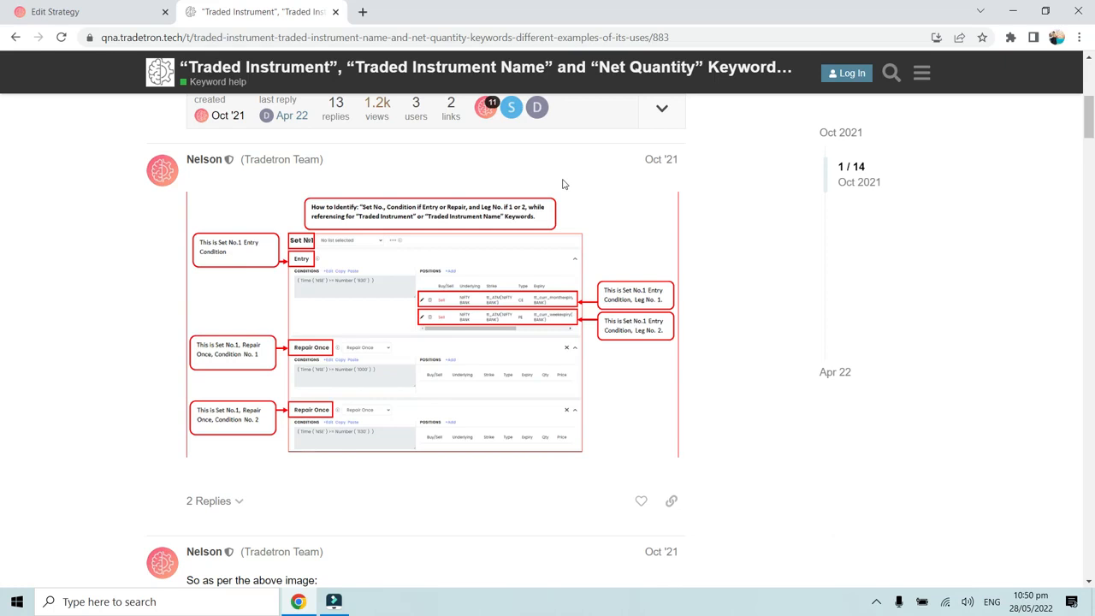
left_click(349, 245)
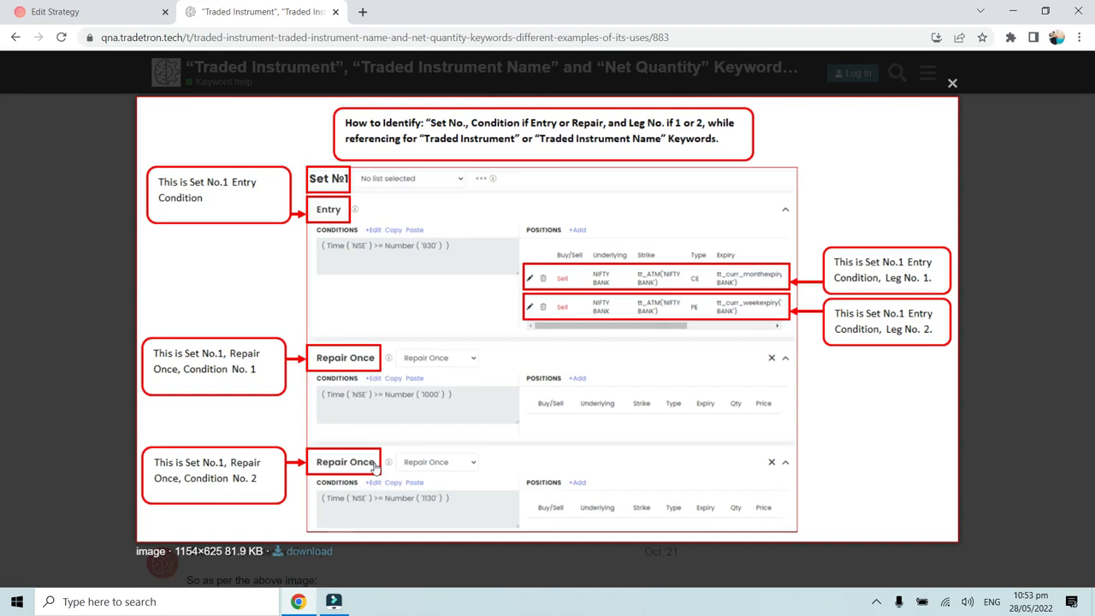
Step: Return to the Edit Strategy page and highlight the Set №1 heading above its Entry condition
left_click(126, 5)
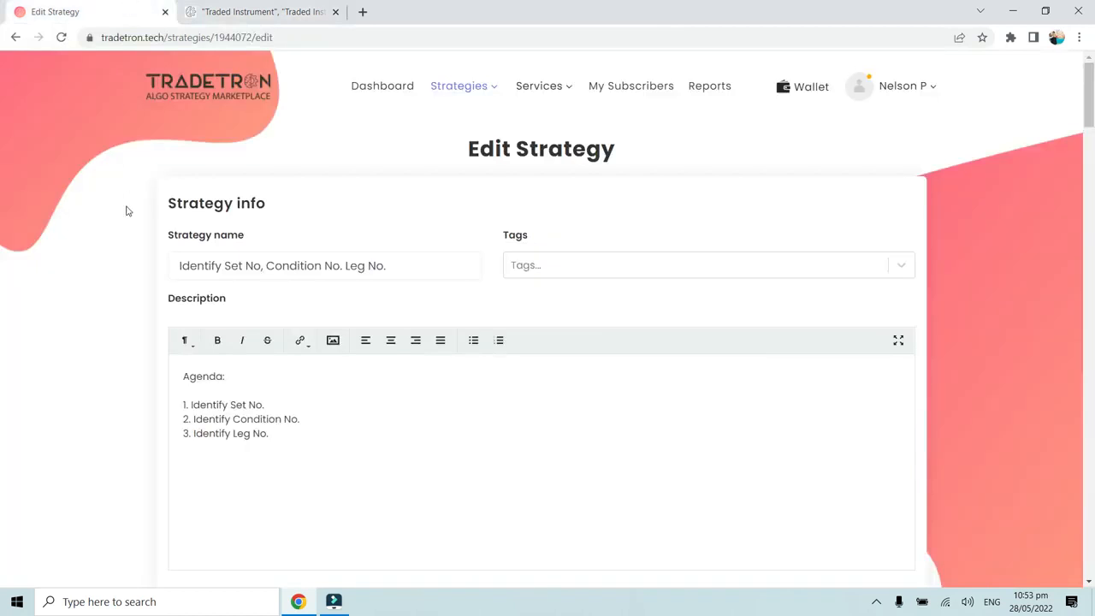
scroll(126, 211, "down", 7)
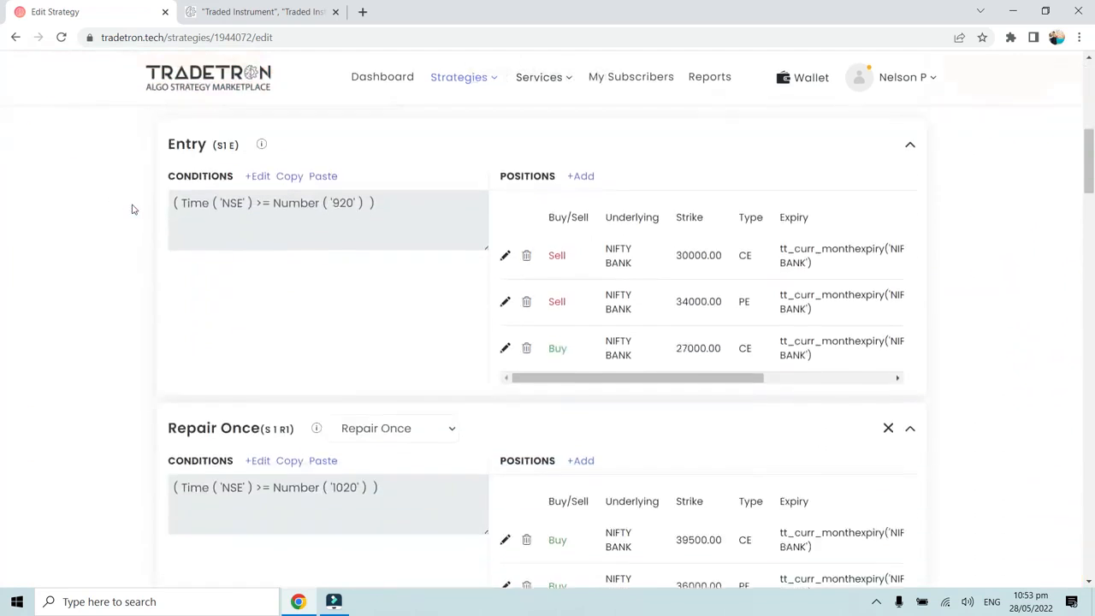
scroll(132, 210, "up", 1)
triple_click(157, 149)
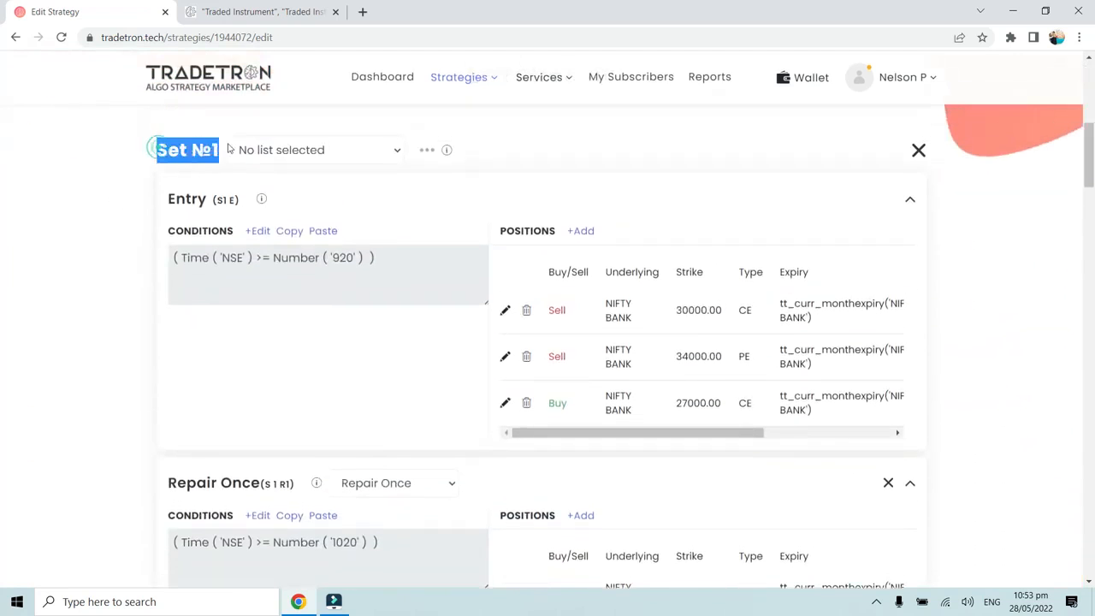
left_click(379, 362)
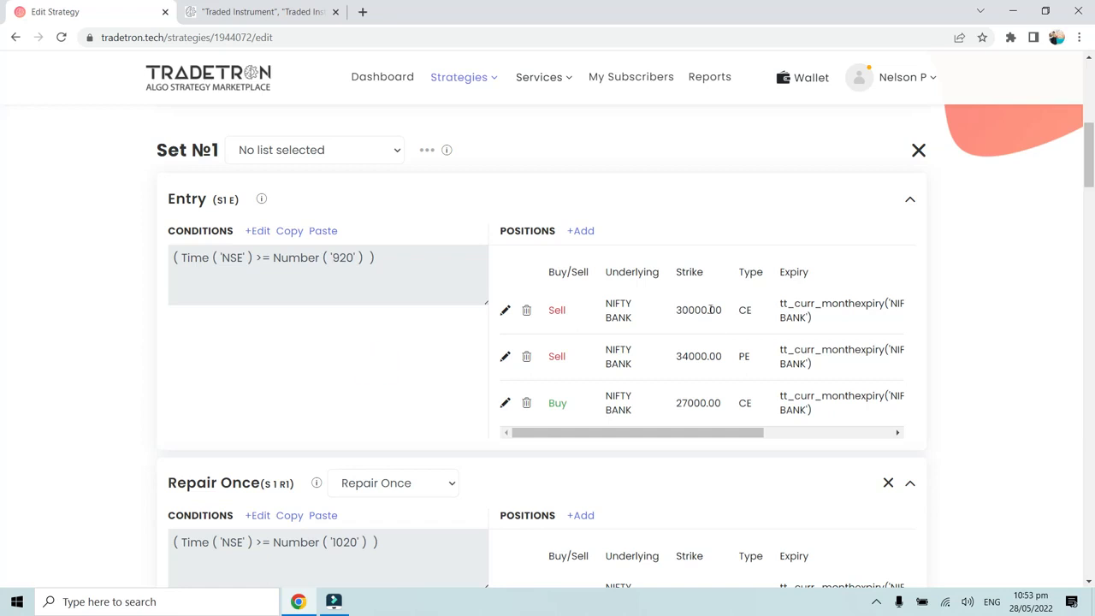
Step: Highlight the strikes of the three Entry positions in Set №1 one after another to identify the legs
double_click(678, 310)
left_click(753, 309)
left_click_drag(674, 359, 745, 359)
left_click(745, 359)
left_click_drag(679, 408, 722, 406)
left_click(745, 406)
left_click(740, 409)
scroll(591, 411, "down", 1)
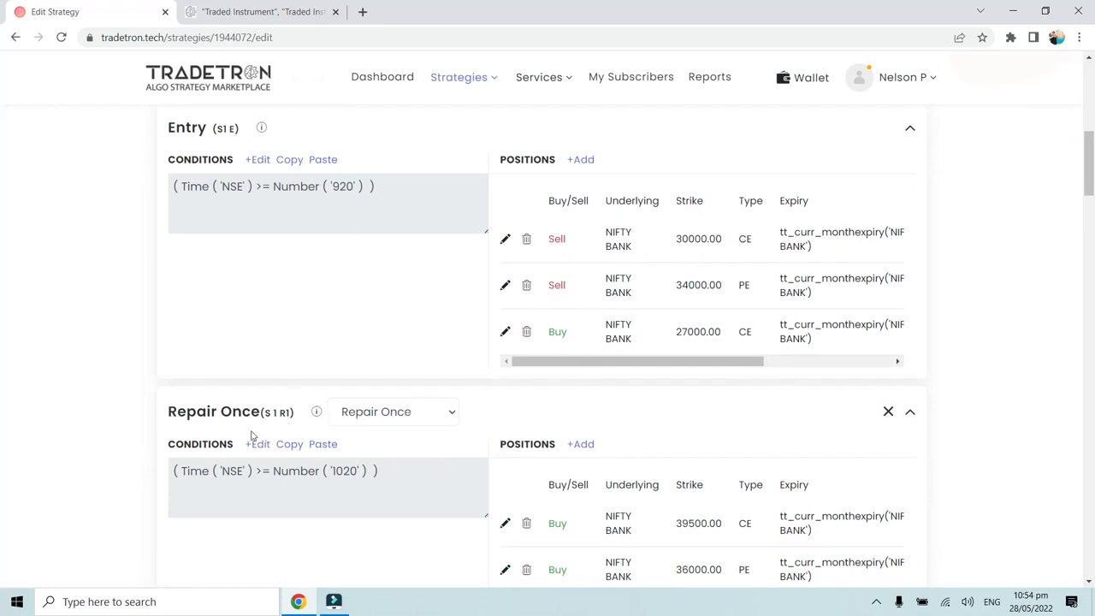
scroll(289, 416, "down", 3)
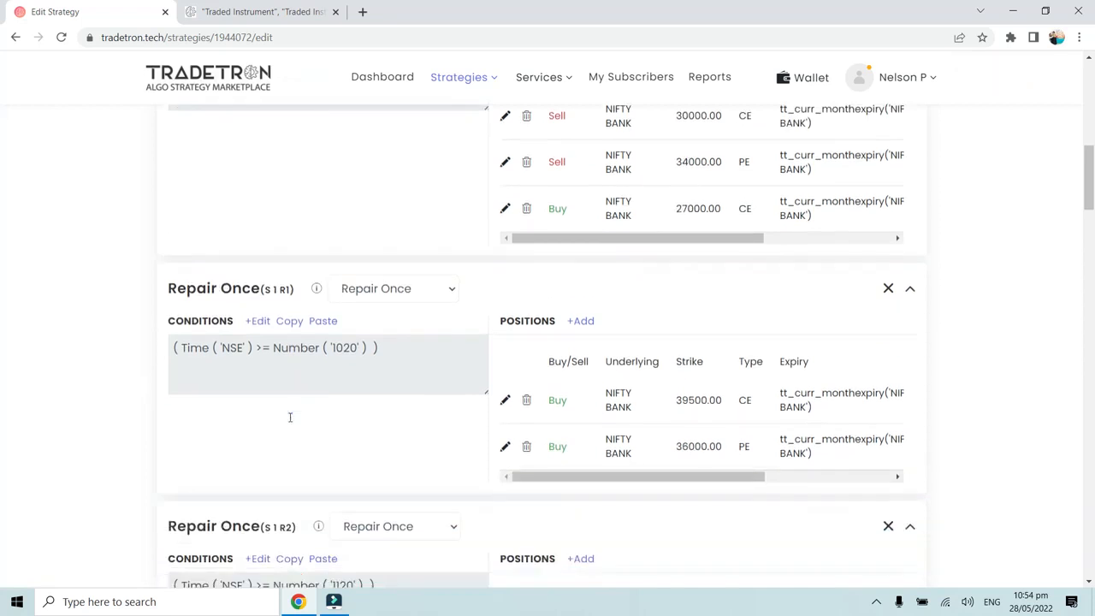
scroll(271, 386, "up", 1)
left_click(259, 301)
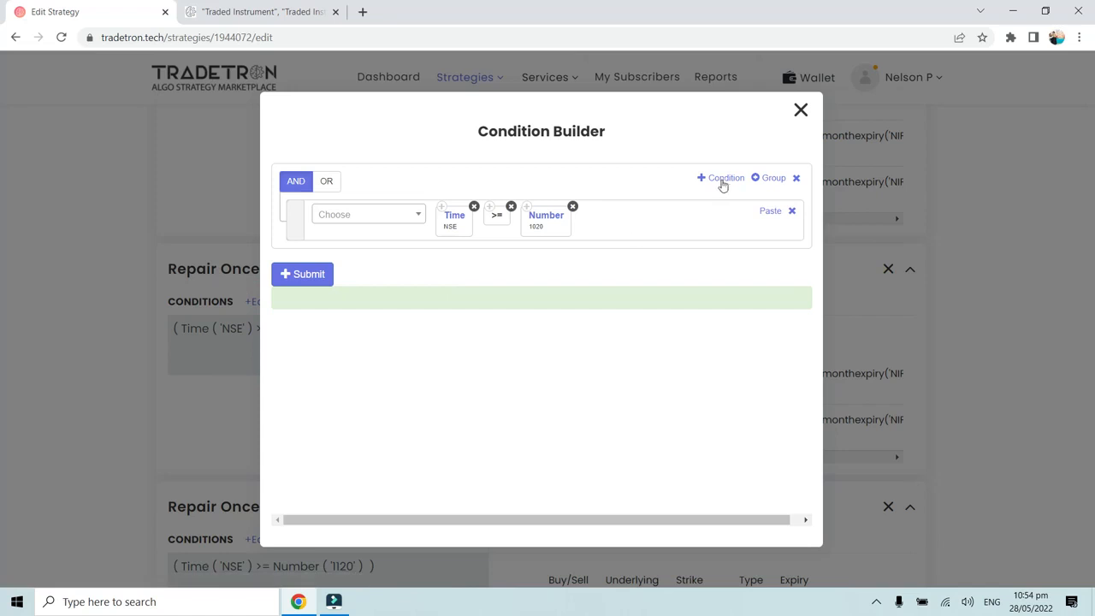
left_click(724, 180)
left_click(405, 263)
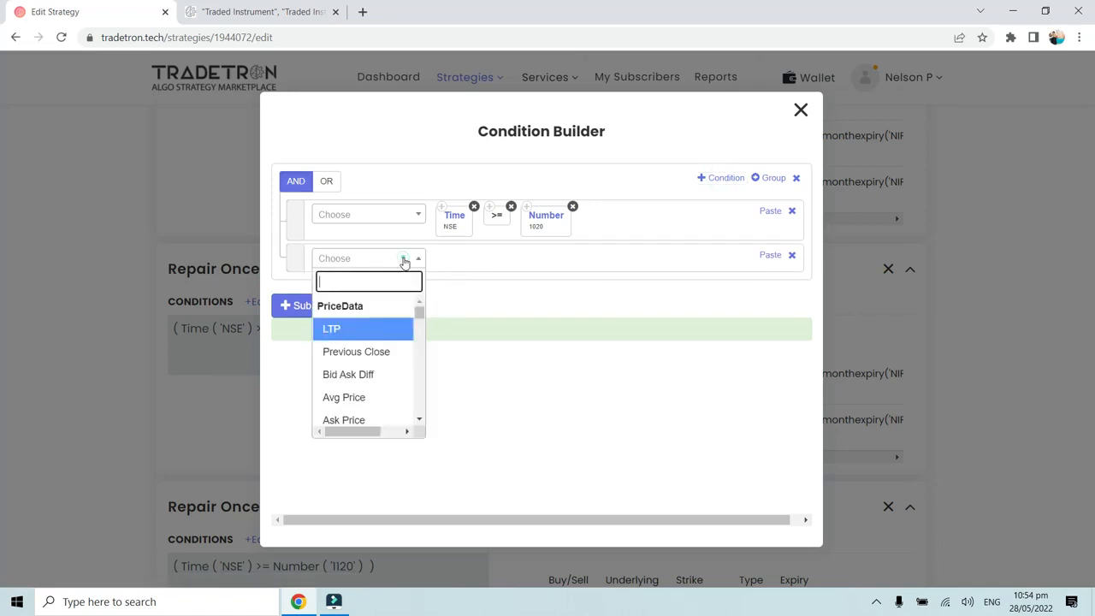
type("Traded")
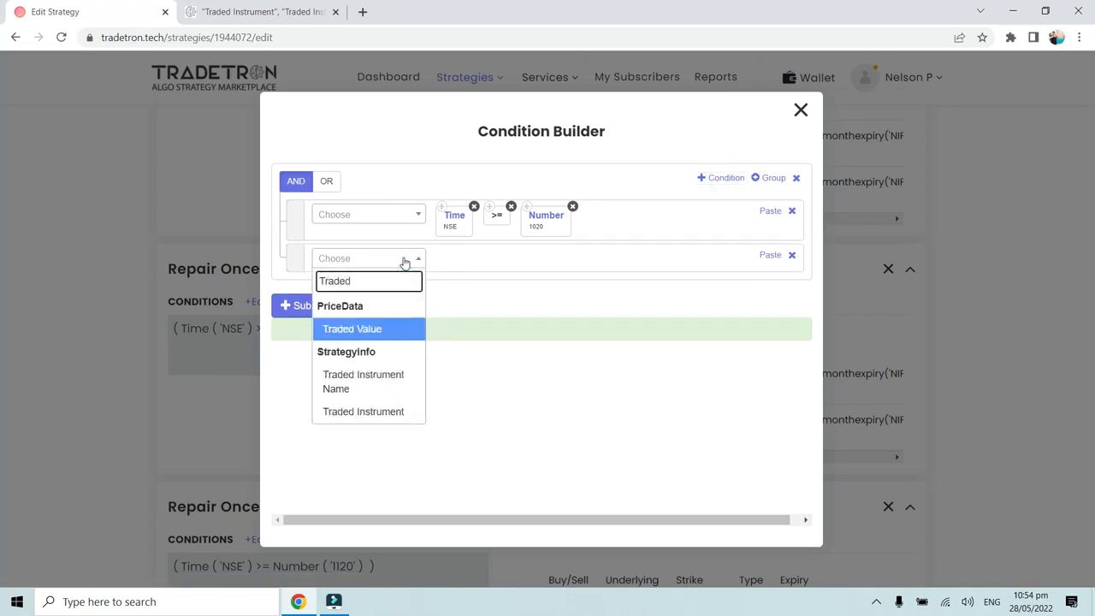
left_click(384, 411)
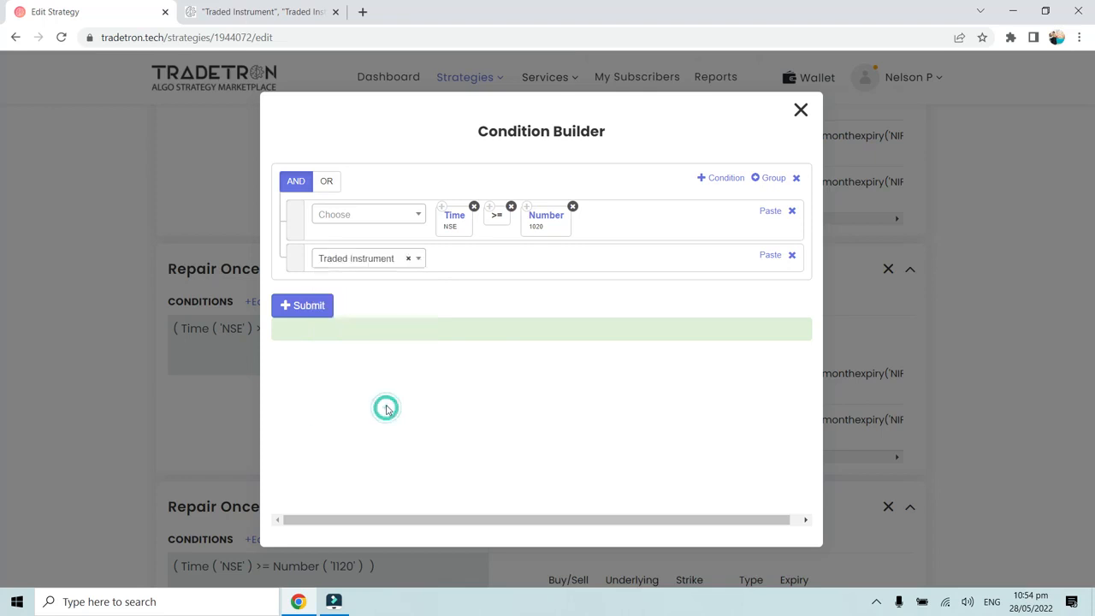
left_click(801, 109)
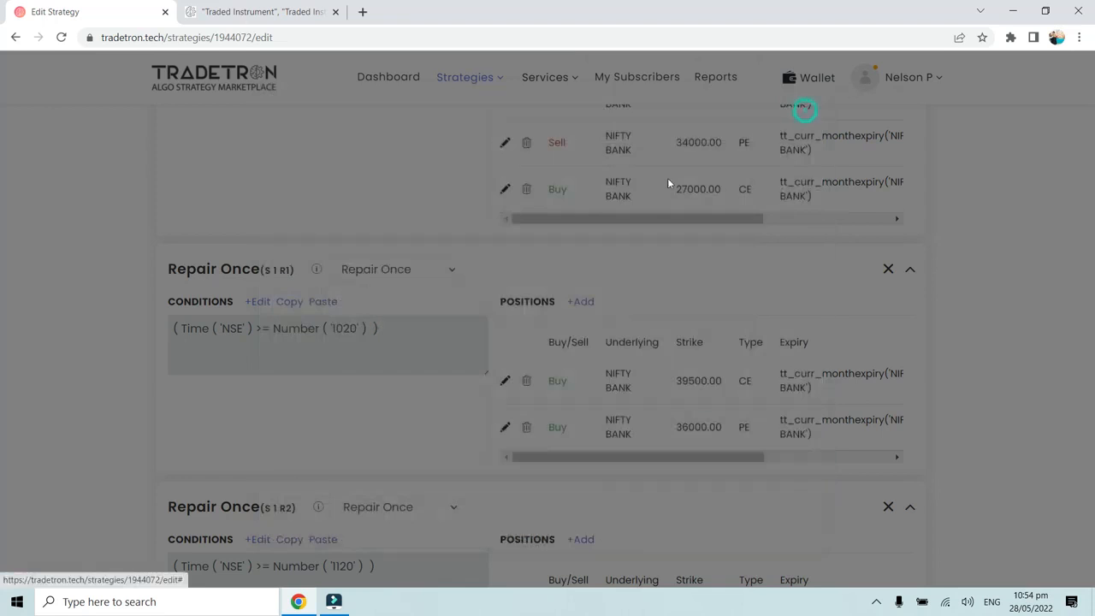
Step: Add a second condition row to the first Repair Once condition (S 1 R1) and choose the Traded Instrument keyword for it
scroll(685, 250, "up", 2)
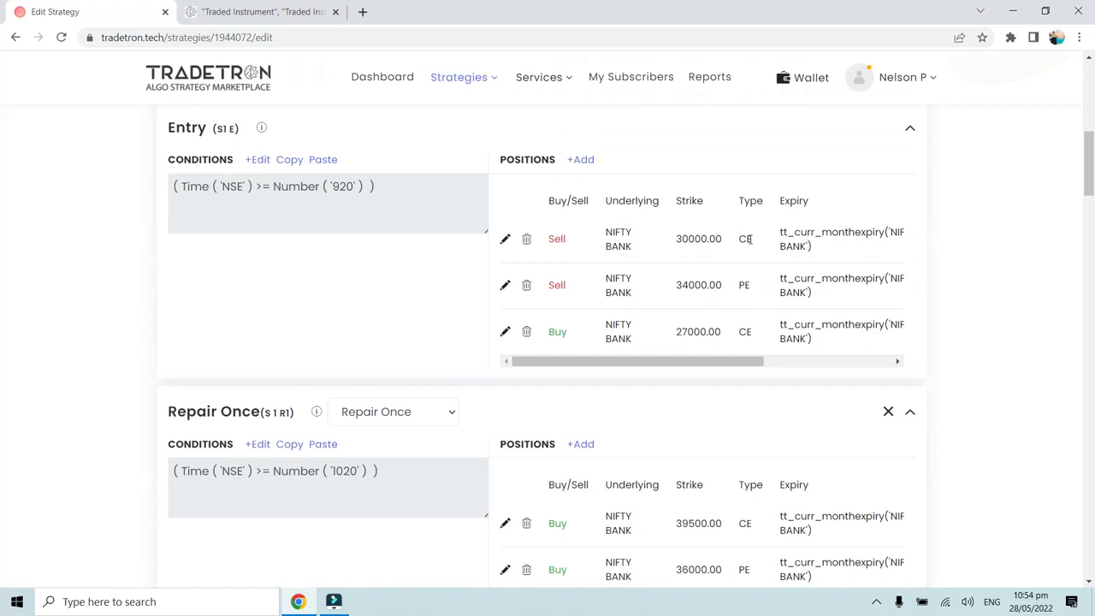
left_click(260, 444)
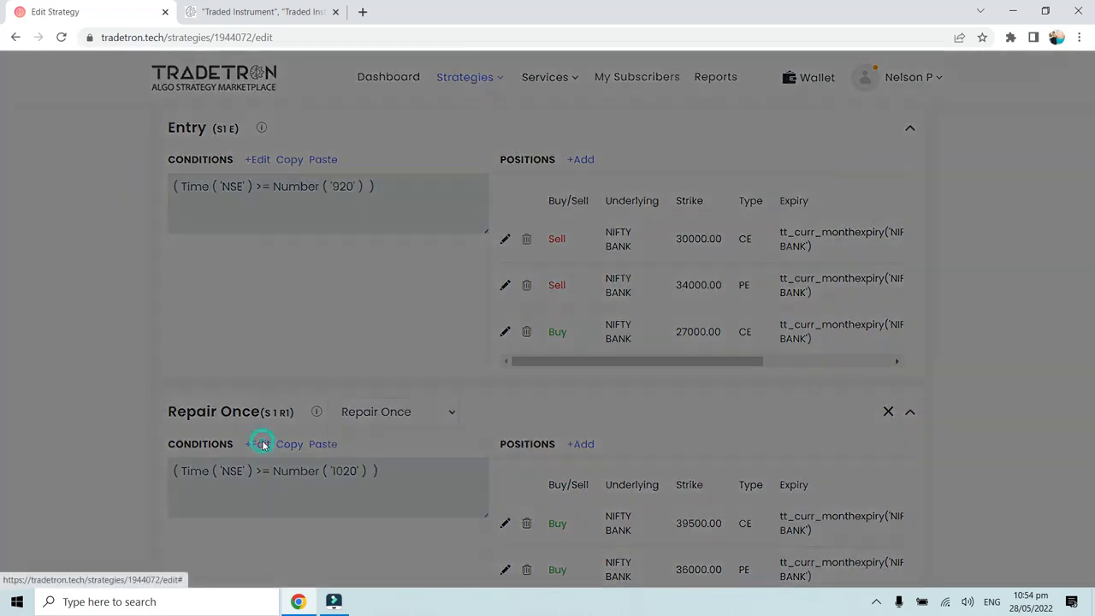
left_click(737, 178)
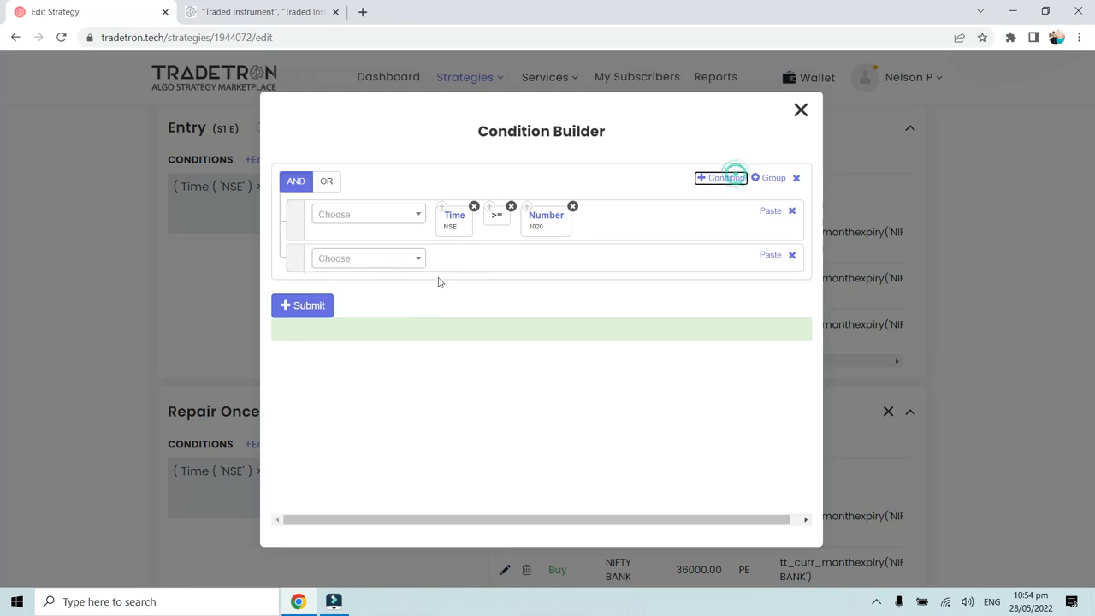
left_click(415, 258)
type("Traded Ins")
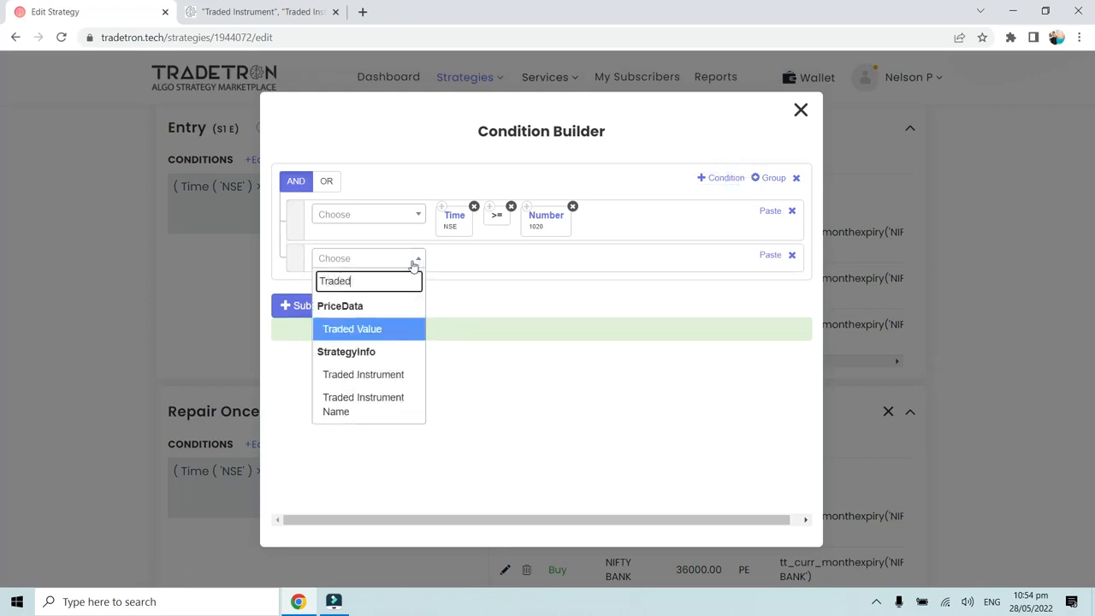
left_click(389, 329)
left_click(385, 328)
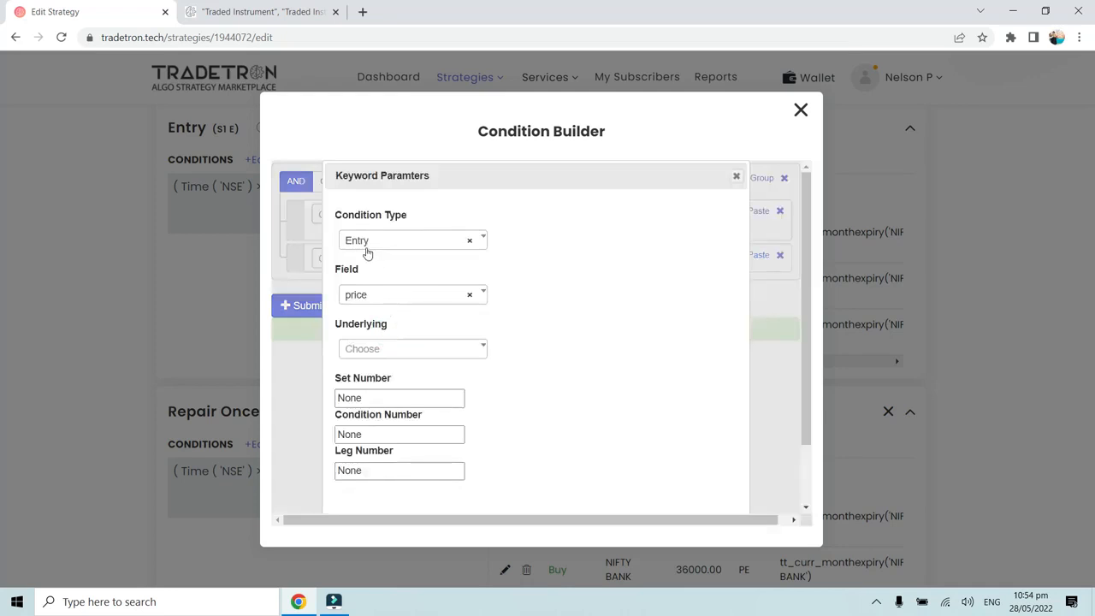
Step: Set the Traded Instrument keyword's condition type to Entry, field to strike and underlying to NIFTY BANK
left_click(374, 297)
left_click(369, 369)
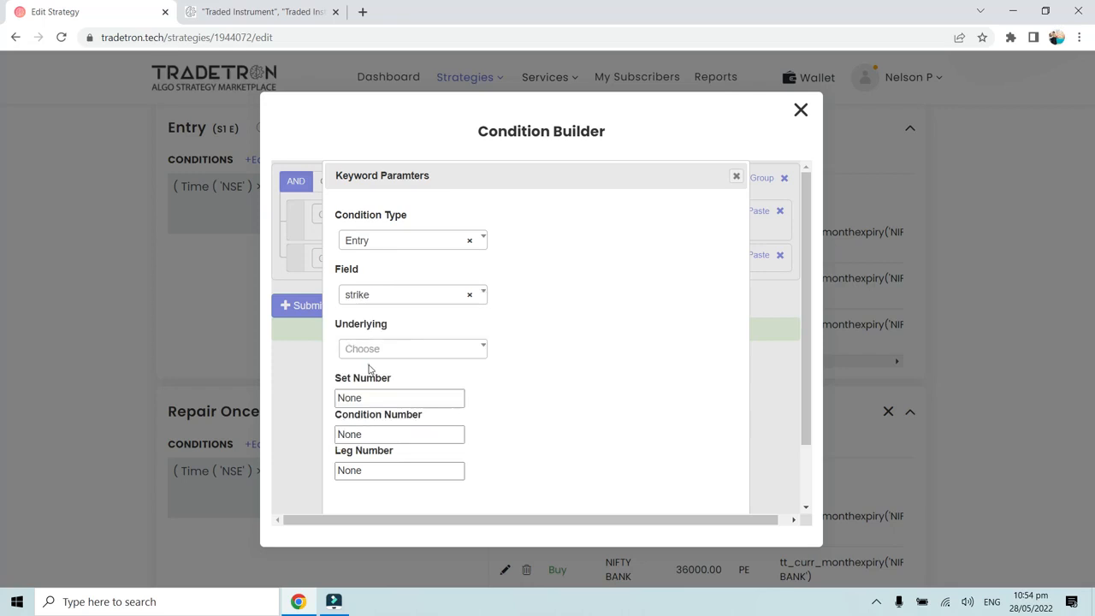
left_click(378, 246)
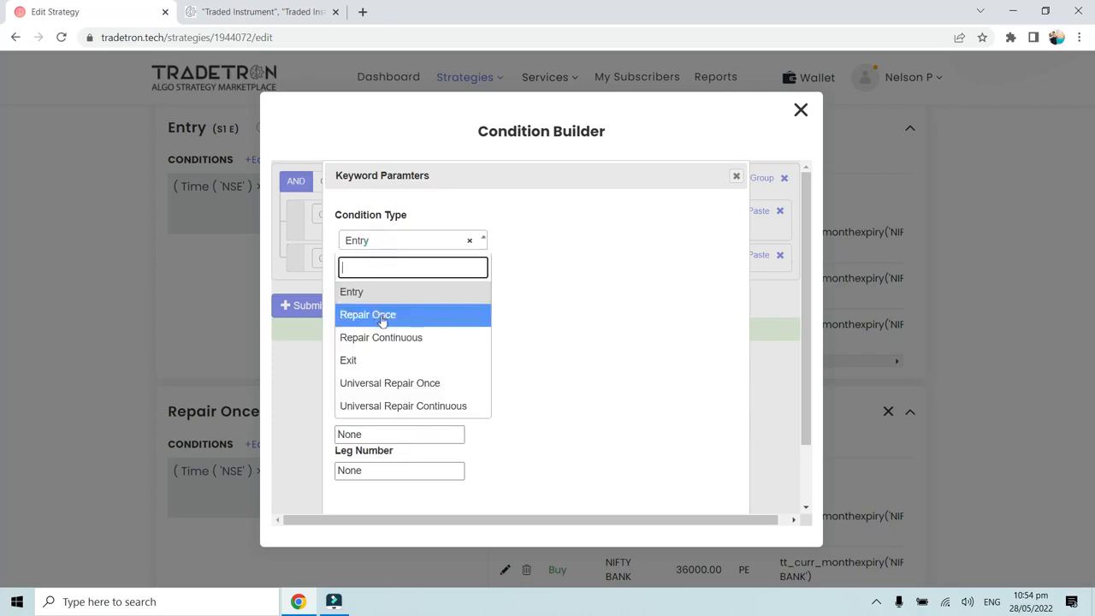
left_click(368, 295)
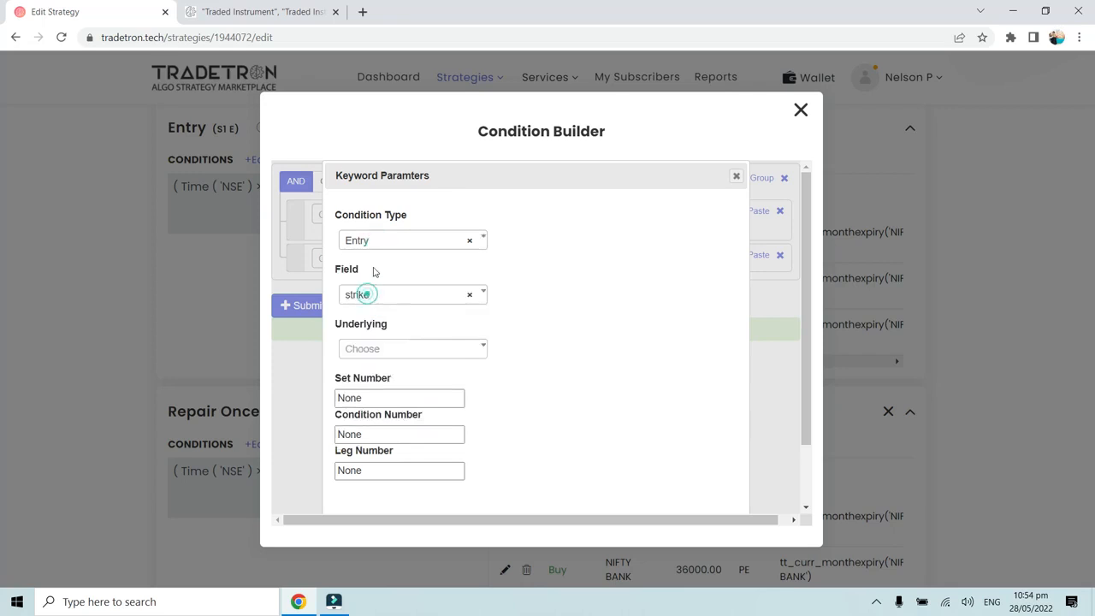
left_click(380, 358)
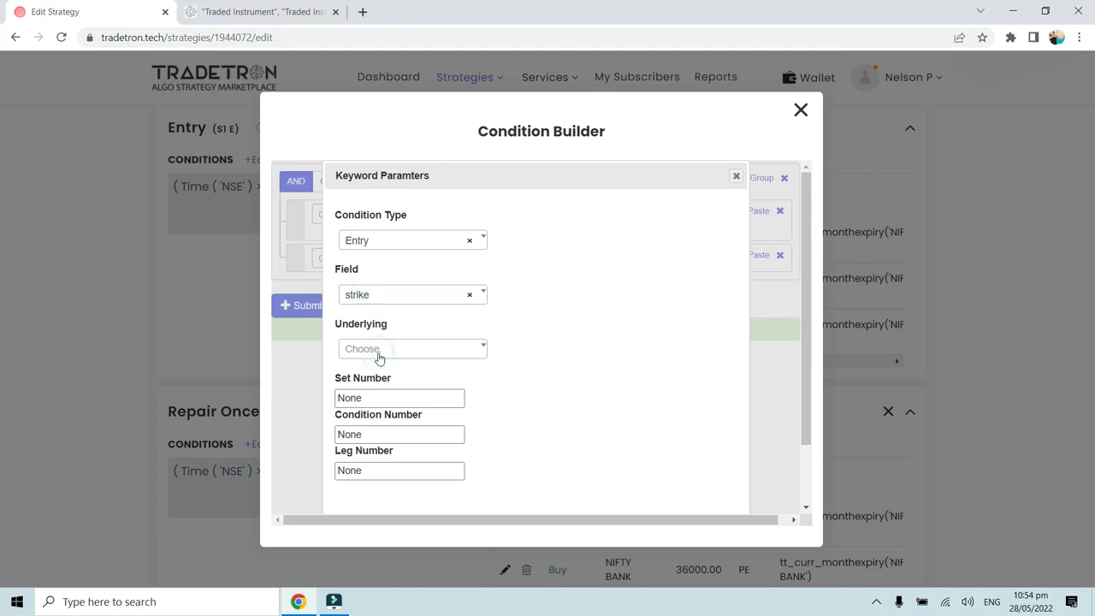
type("y b")
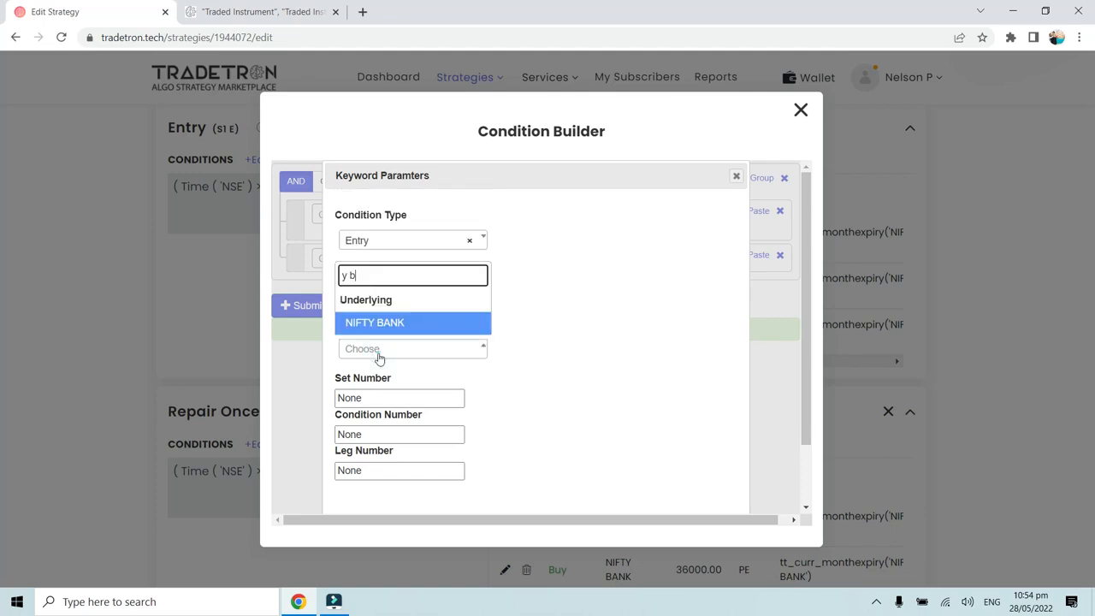
left_click(378, 325)
Step: Set the Traded Instrument keyword's set, condition and leg numbers each to 1, submit the condition and close the Condition Builder
left_click(366, 402)
left_click_drag(365, 402, 332, 407)
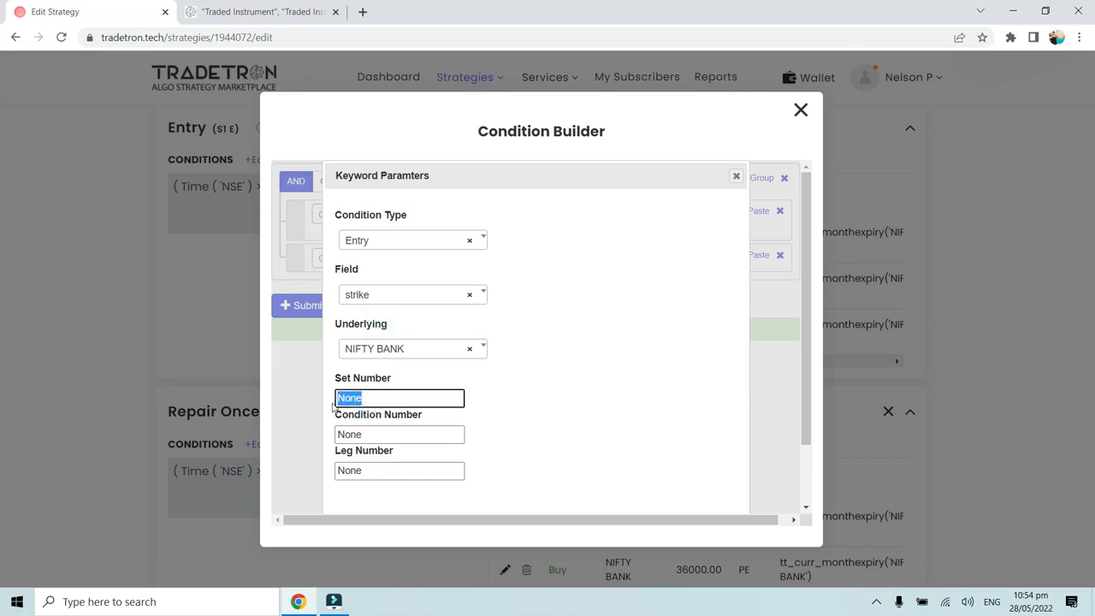
type("1")
left_click_drag(368, 434, 310, 445)
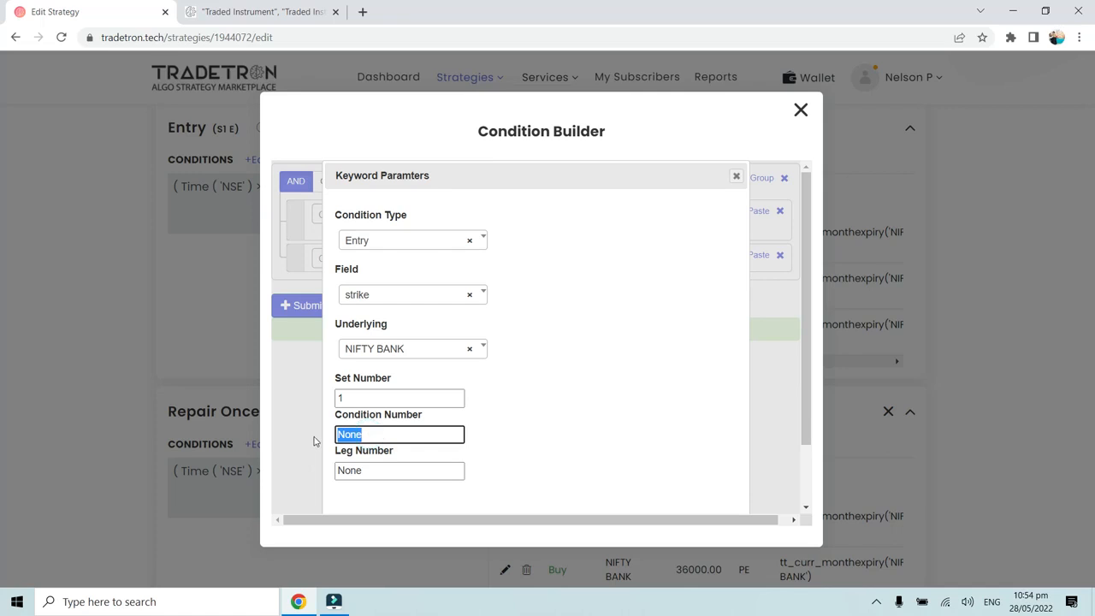
type("1")
left_click(355, 469)
left_click_drag(376, 470, 335, 470)
type("1")
scroll(645, 493, "down", 2)
left_click(653, 492)
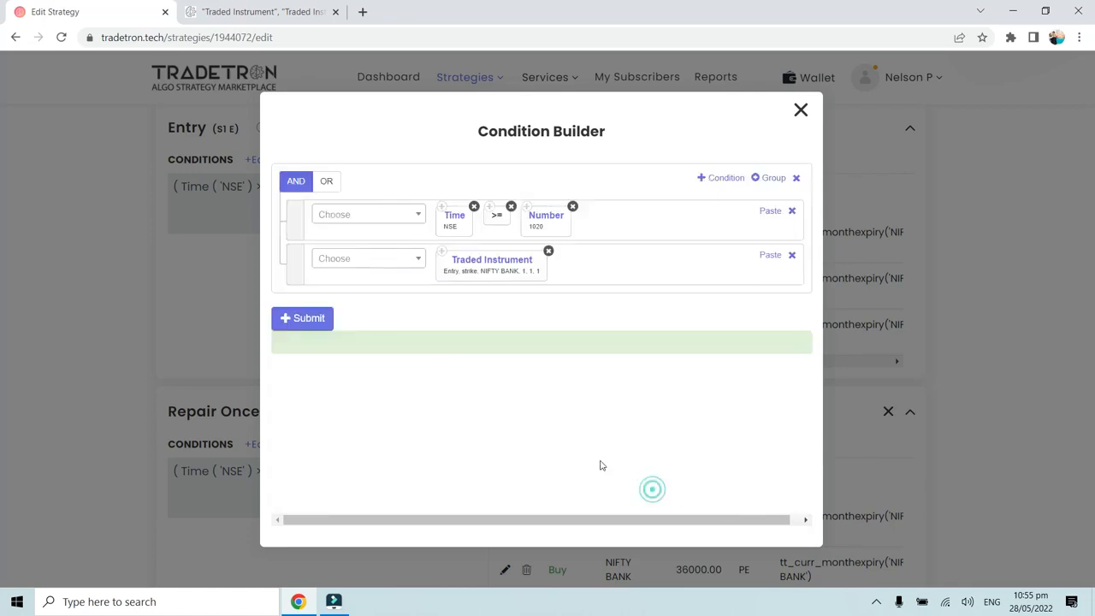
left_click(316, 322)
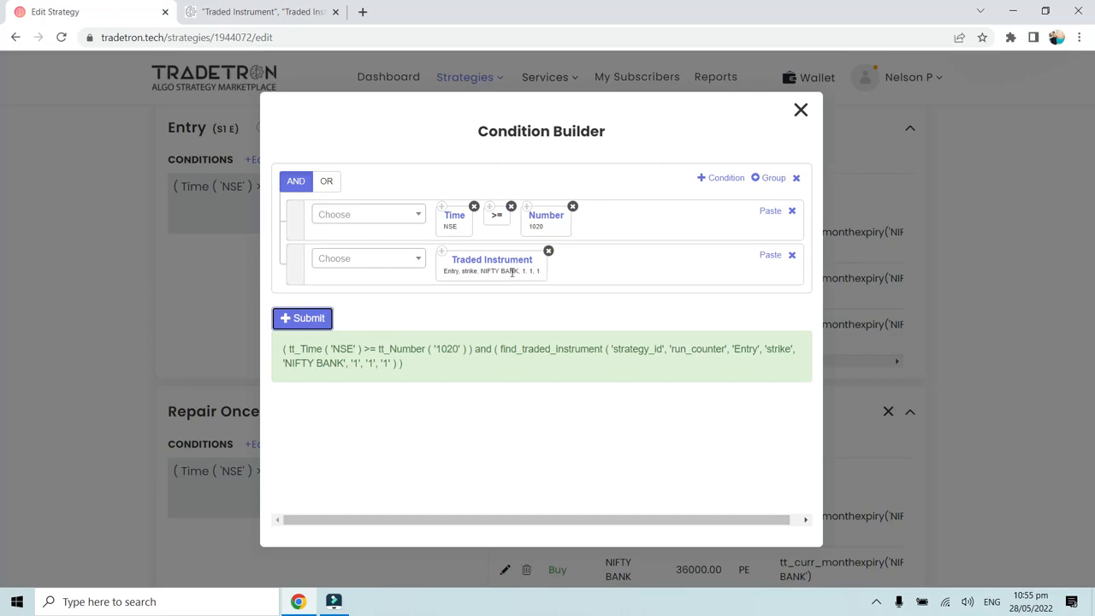
left_click(801, 111)
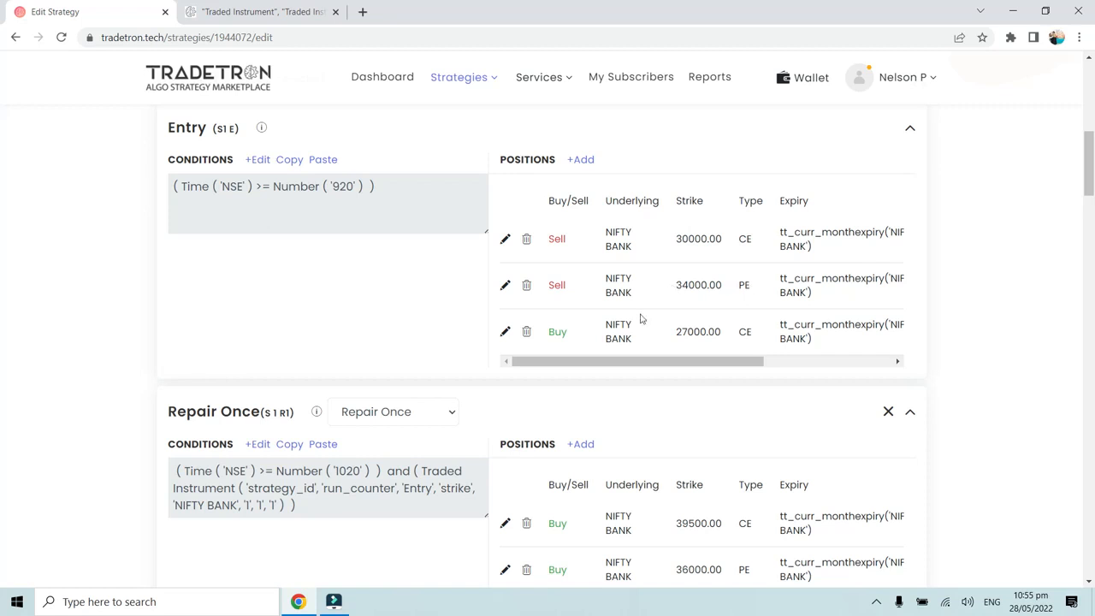
Step: Change the Traded Instrument keyword's leg number to 2 in the Repair Once (S 1 R1) condition and submit it
left_click(257, 443)
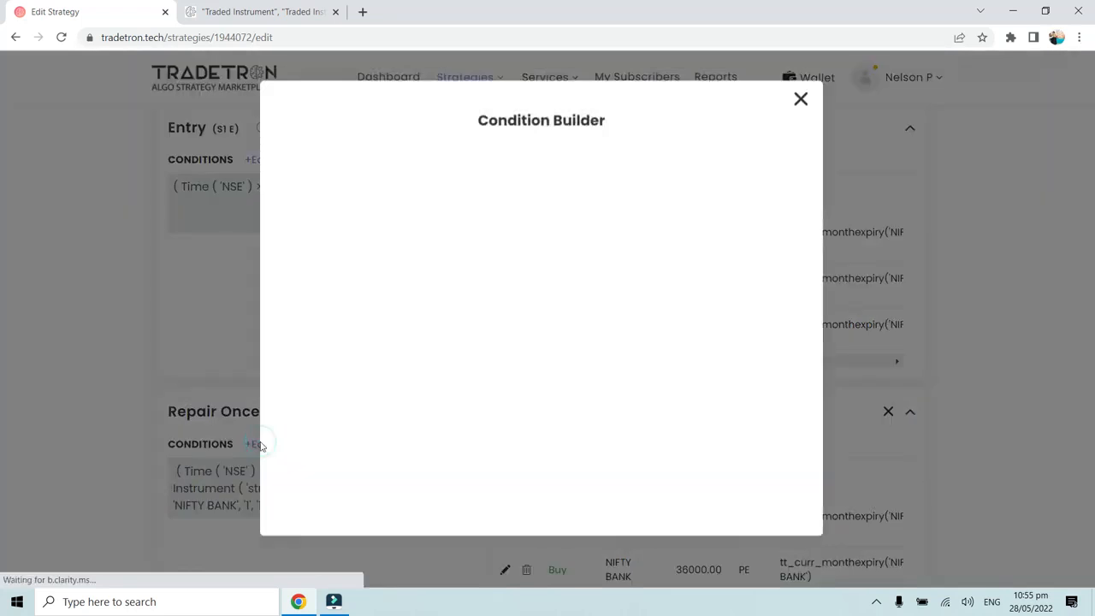
left_click(503, 265)
left_click(357, 471)
double_click(357, 472)
type("2")
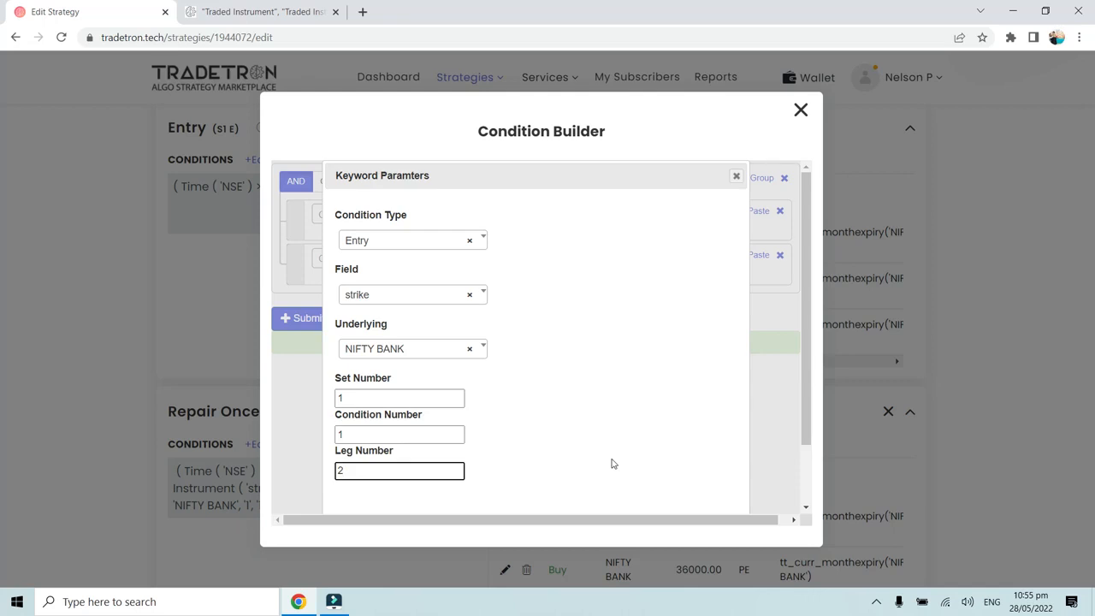
scroll(611, 464, "down", 1)
left_click(659, 493)
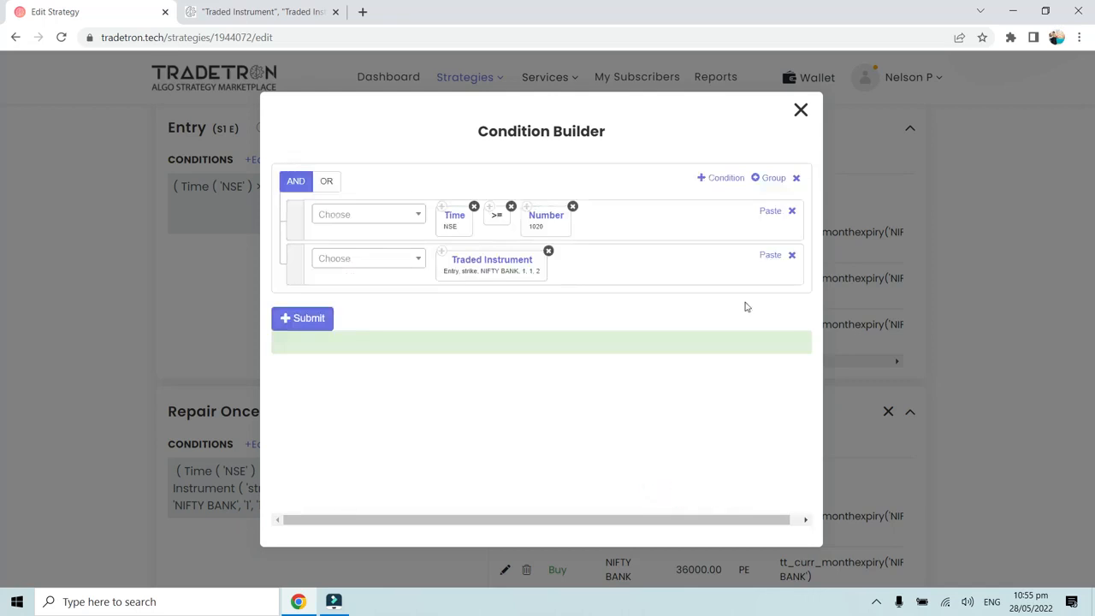
left_click(322, 314)
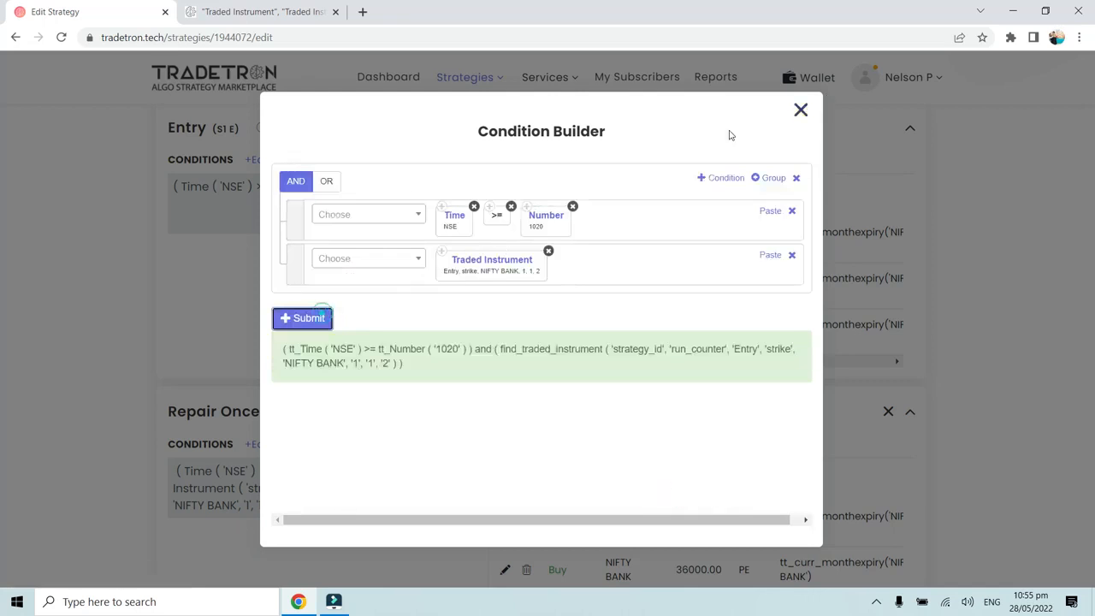
left_click(800, 112)
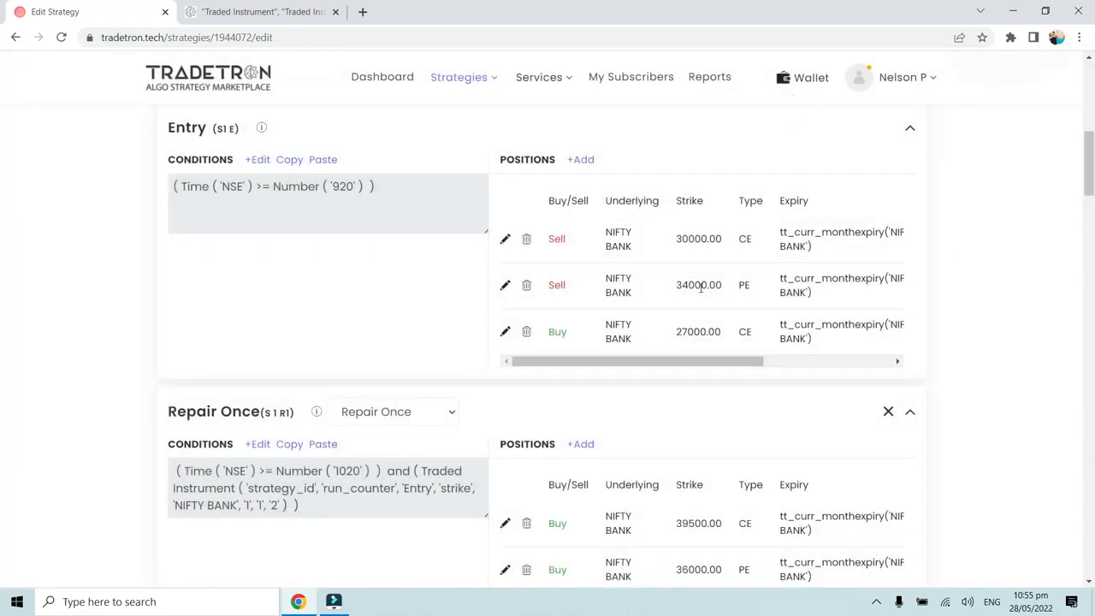
Step: Highlight the third Entry leg's strike, set the S 1 R1 Traded Instrument keyword's leg number to 3 and submit the condition
left_click_drag(676, 334, 725, 337)
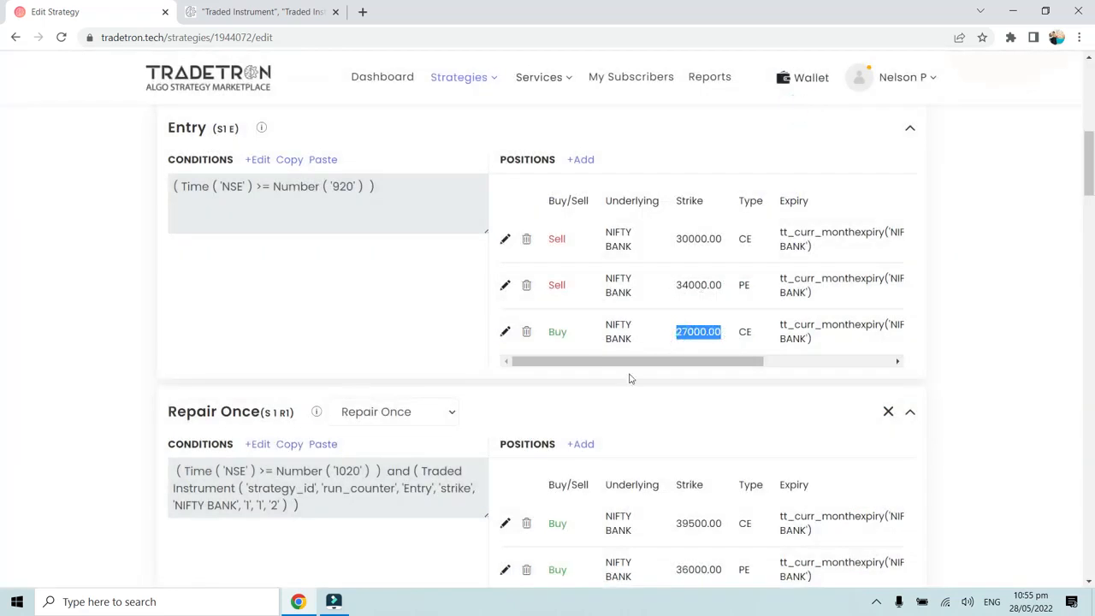
left_click(262, 443)
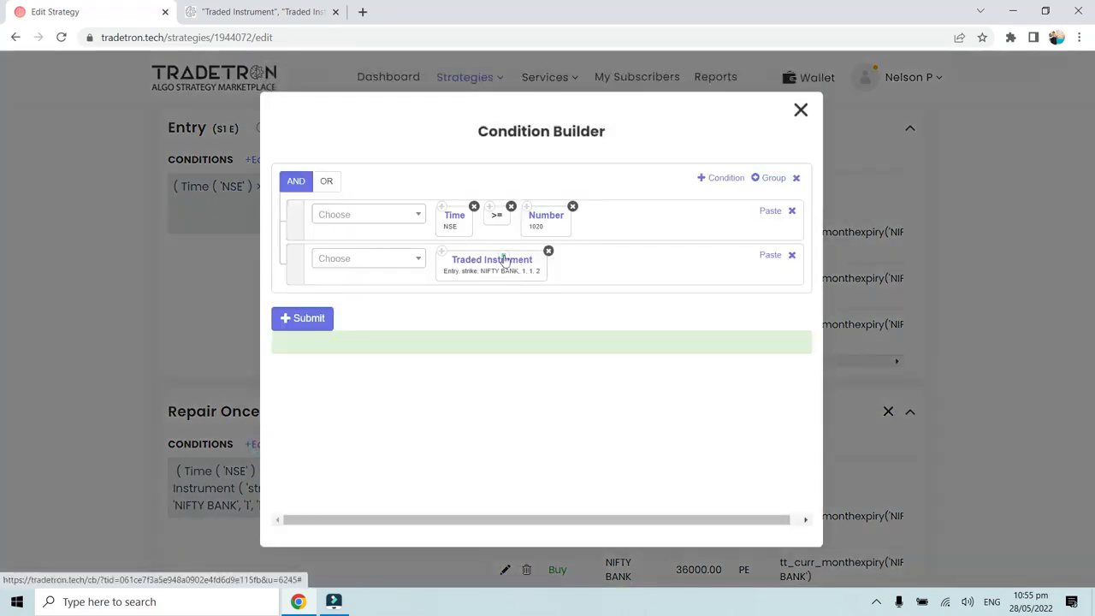
left_click(505, 261)
left_click_drag(363, 469, 325, 473)
type("2")
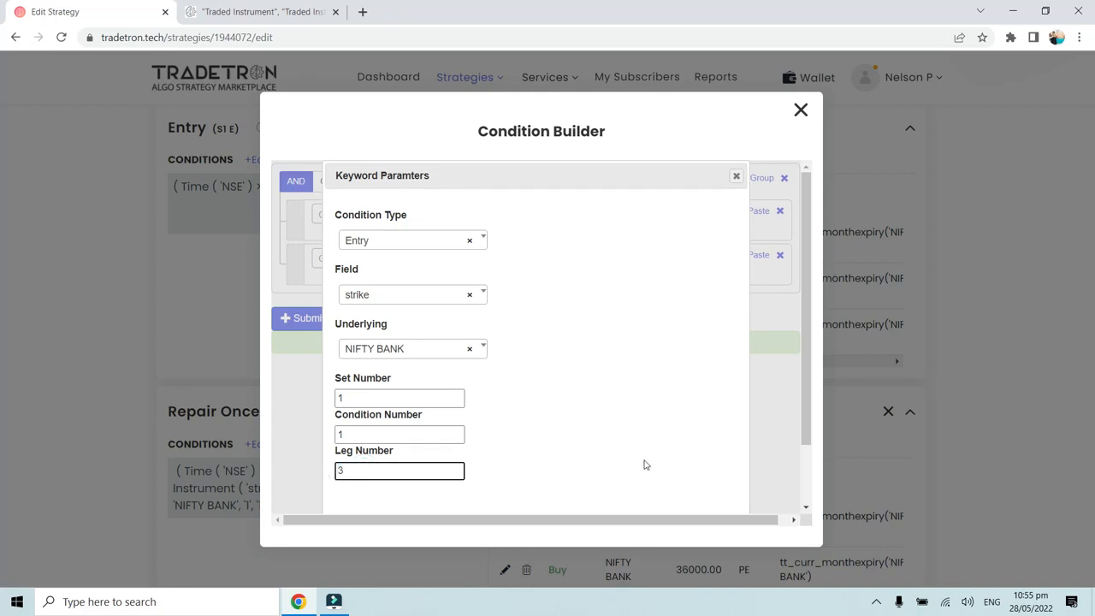
scroll(646, 464, "down", 2)
left_click(653, 488)
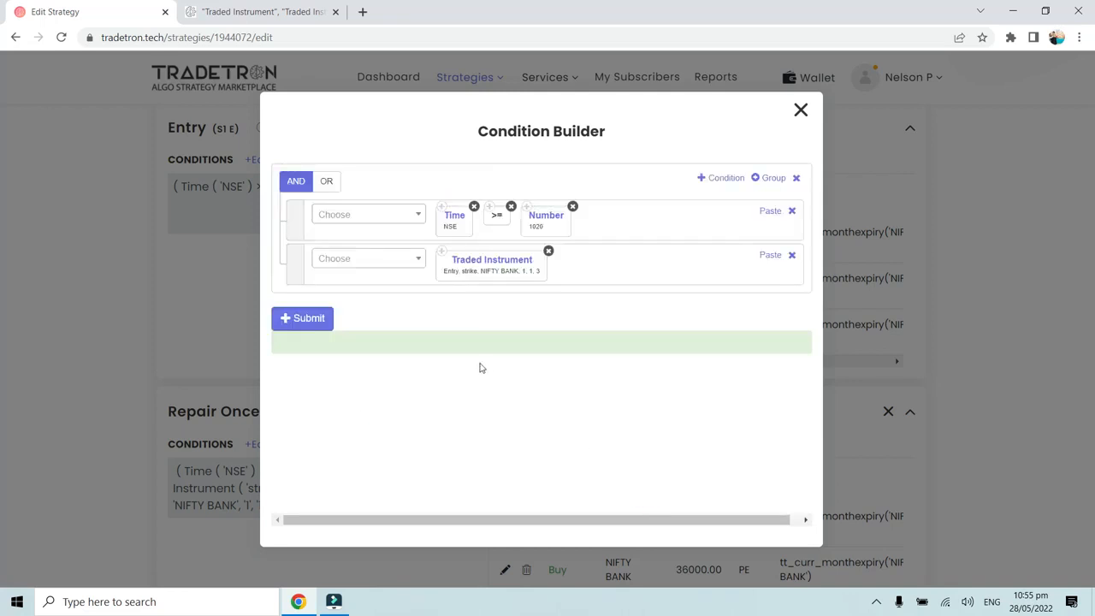
left_click(320, 318)
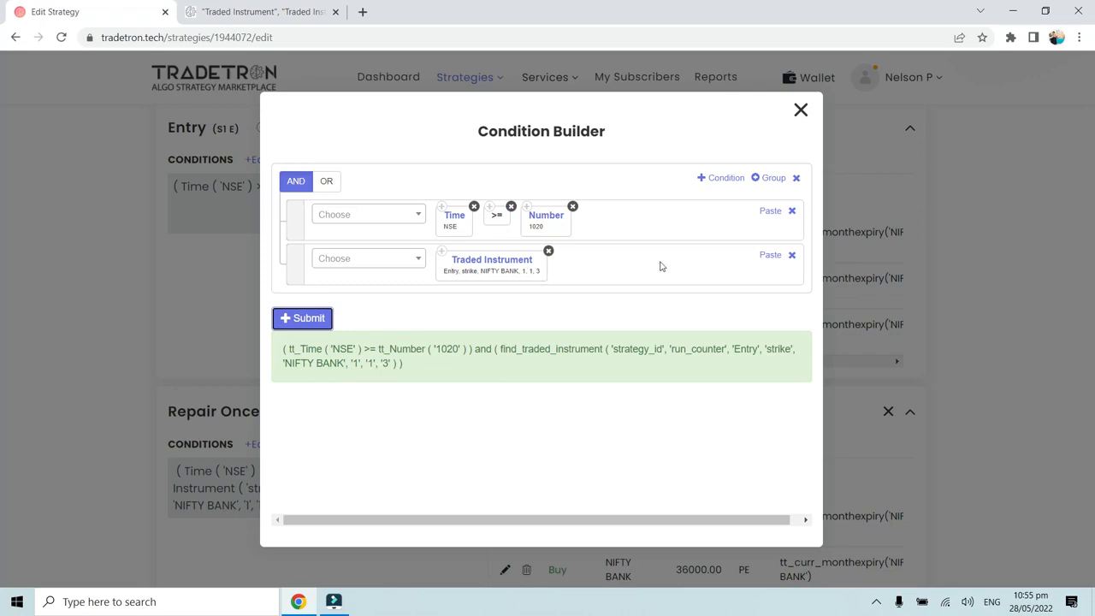
Step: Add a third condition row with the LTP keyword, using Traded Instrument Name as its instrument
left_click(723, 178)
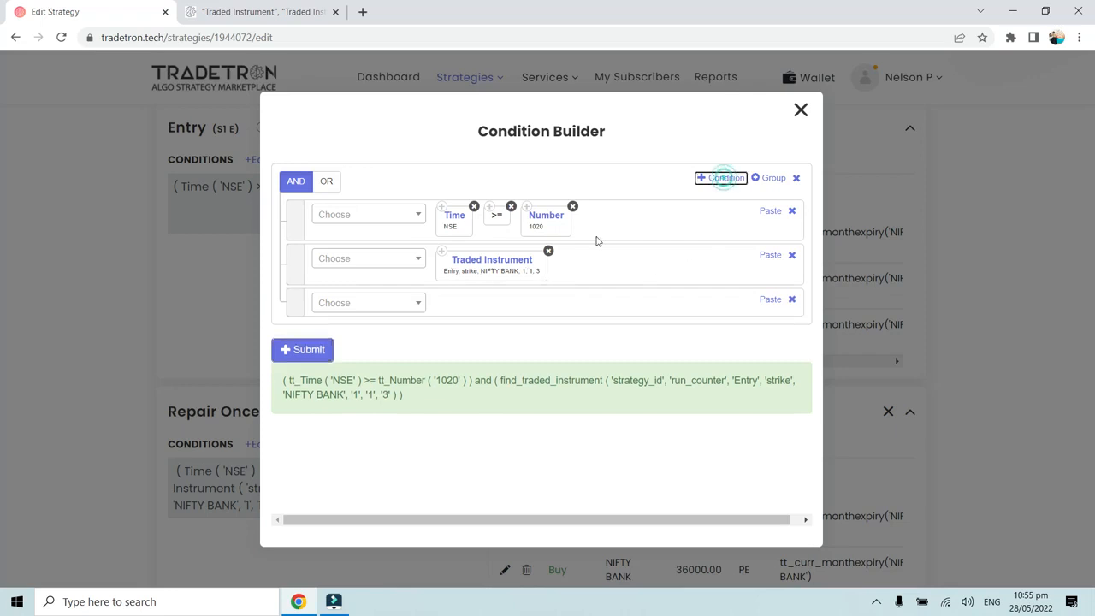
left_click(392, 304)
type("LP")
key("BackSpace")
type("TP")
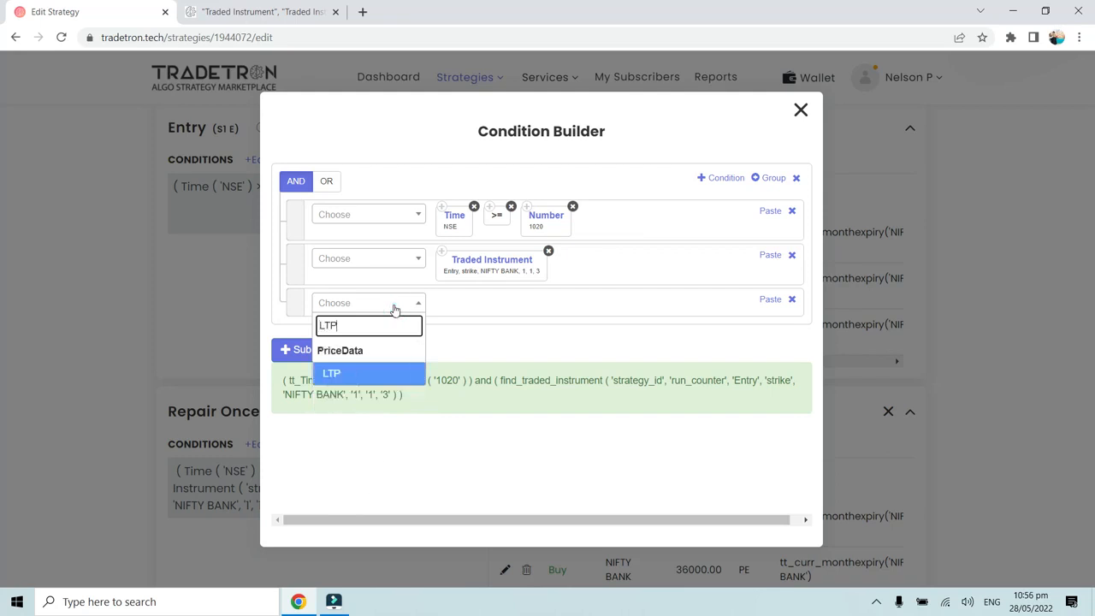
left_click(343, 375)
left_click(489, 274)
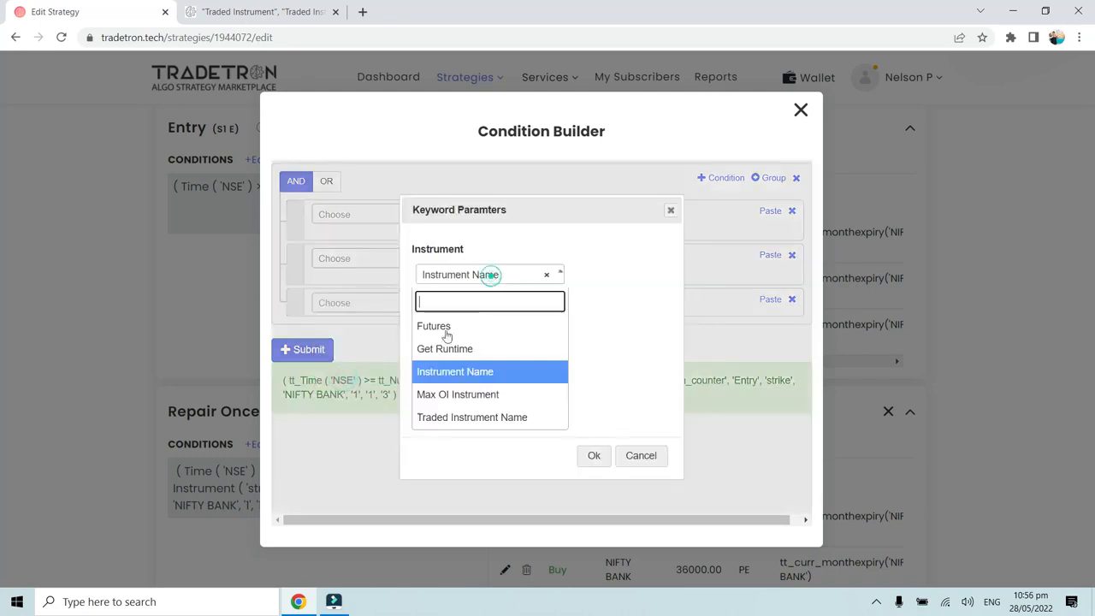
left_click(468, 418)
left_click(592, 455)
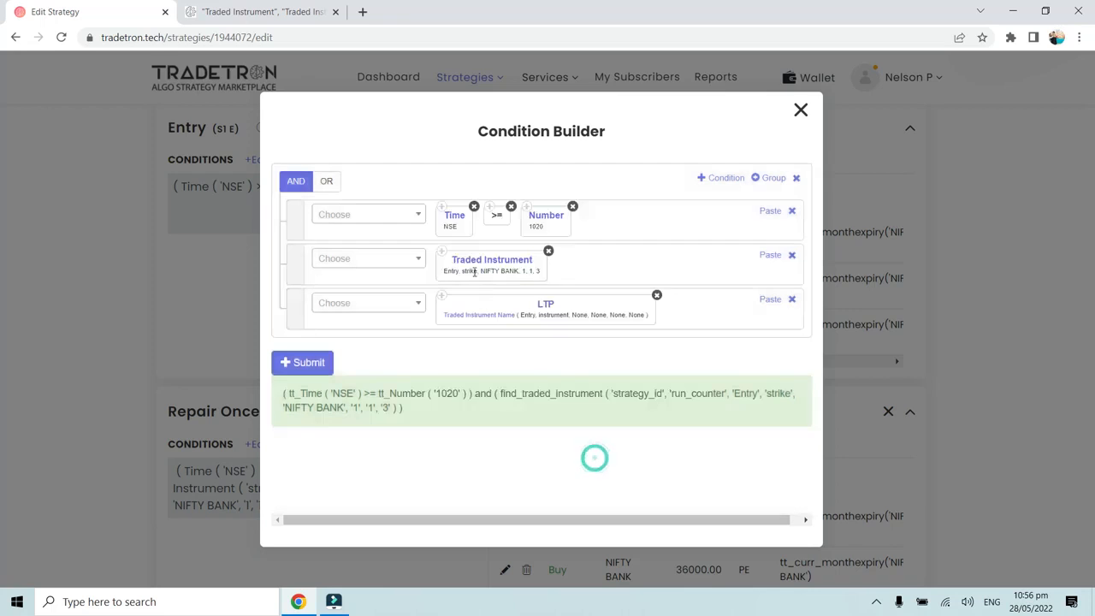
Step: Open the parameters of Traded Instrument Name inside the LTP keyword and set the underlying to NIFTY BANK
left_click(478, 316)
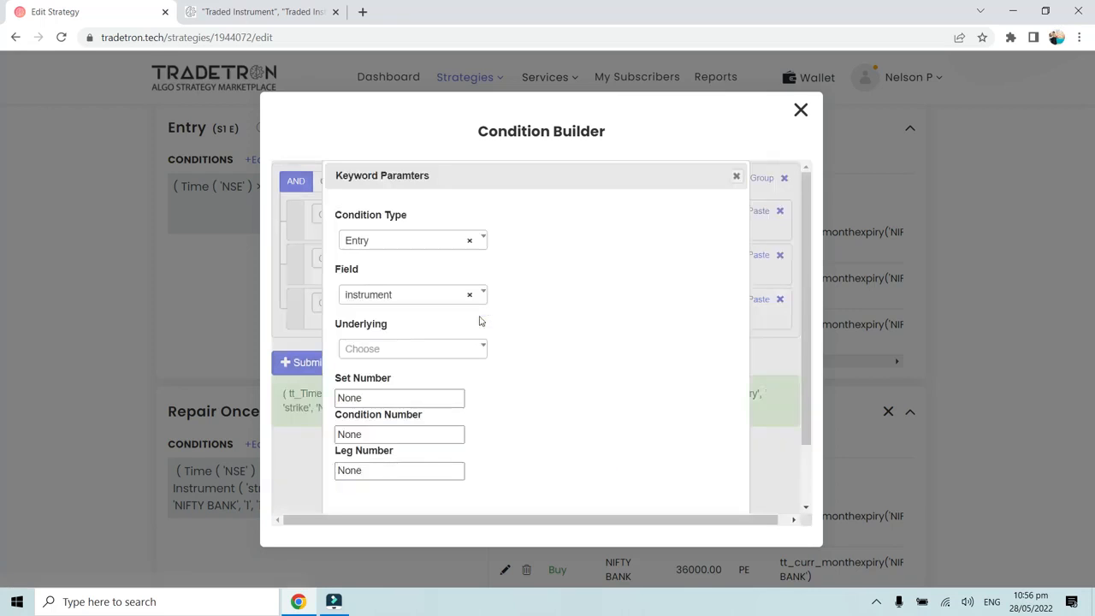
left_click(363, 357)
type("nif")
left_click(374, 250)
Step: Set the LTP instrument's set number to 1, condition number to 1 and leg number to 3, and submit the condition
left_click(367, 399)
double_click(367, 400)
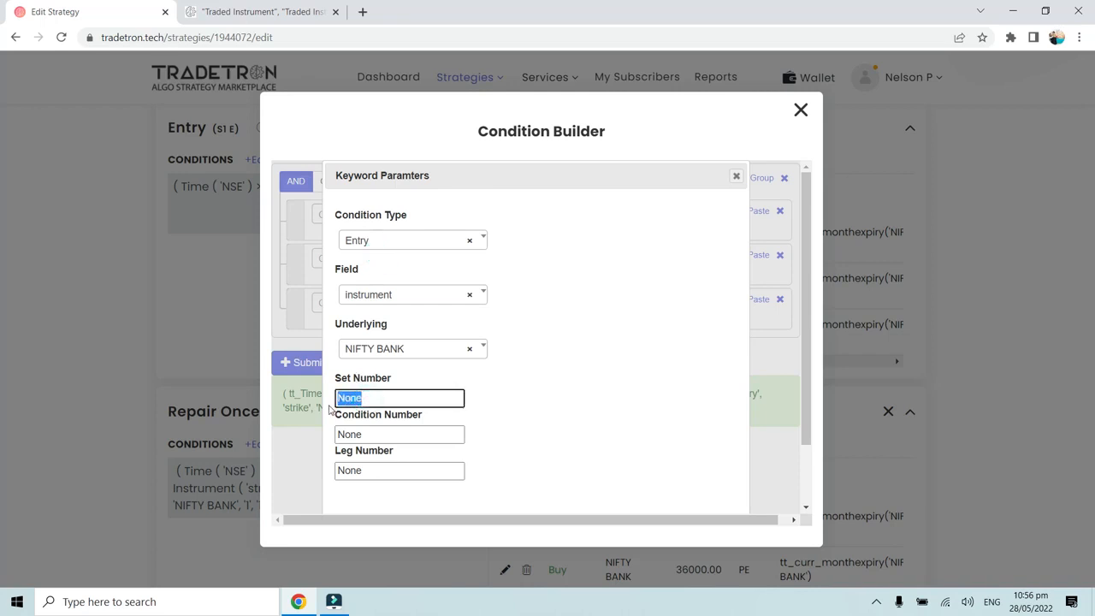
type("1")
double_click(371, 435)
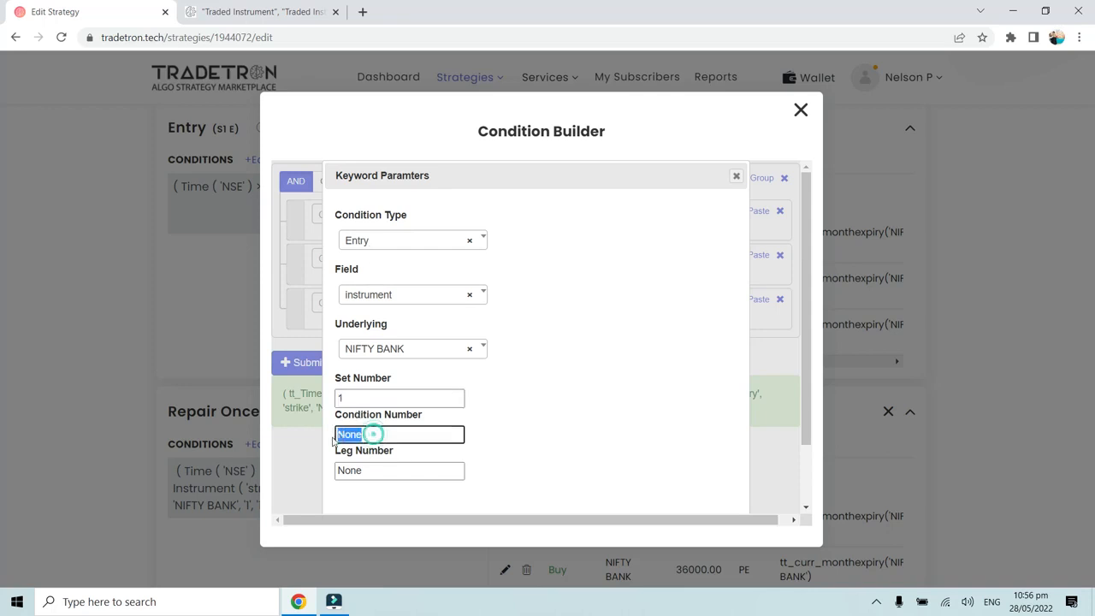
type("1")
scroll(379, 435, "down", 1)
double_click(369, 398)
type("3")
left_click(659, 492)
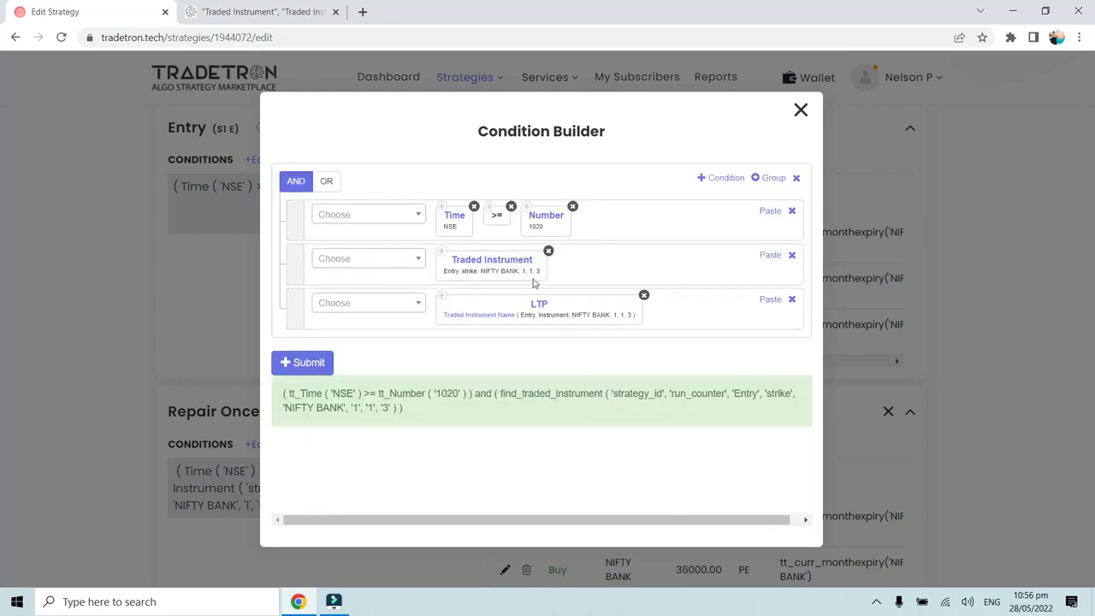
left_click(299, 363)
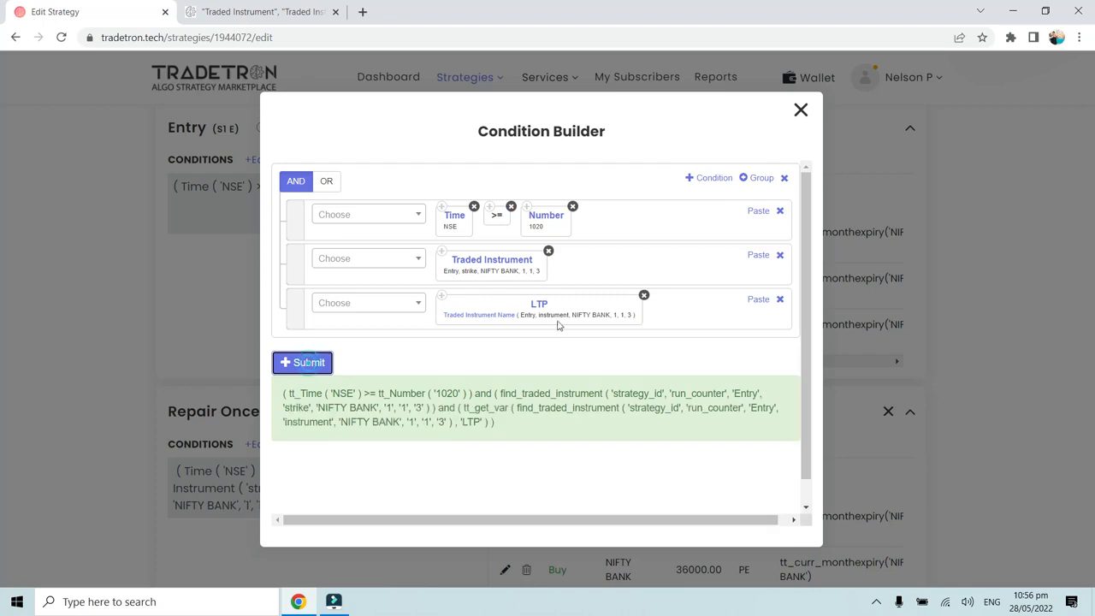
left_click(802, 110)
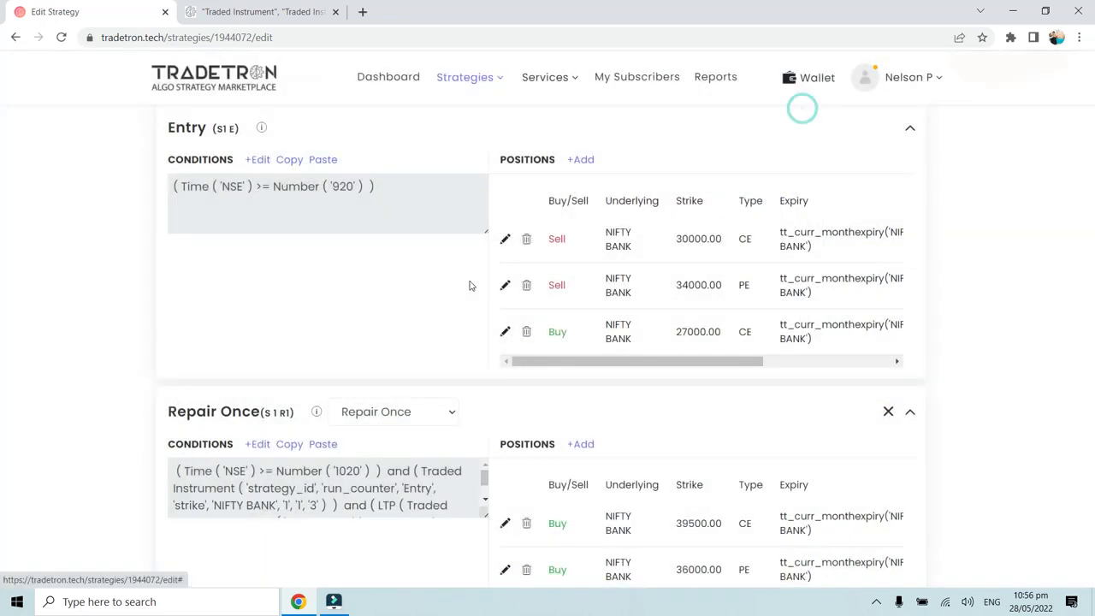
Step: Examine the two positions of Repair Once (S 1 R1) to identify its legs
scroll(469, 286, "down", 3)
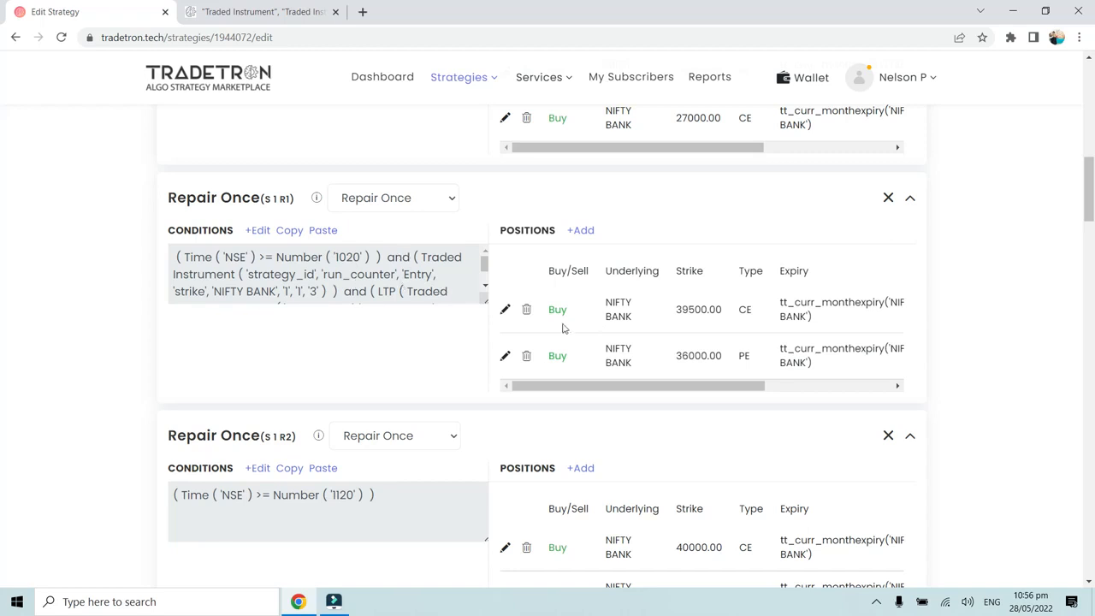
left_click_drag(614, 309, 635, 363)
left_click(633, 359)
scroll(620, 359, "down", 1)
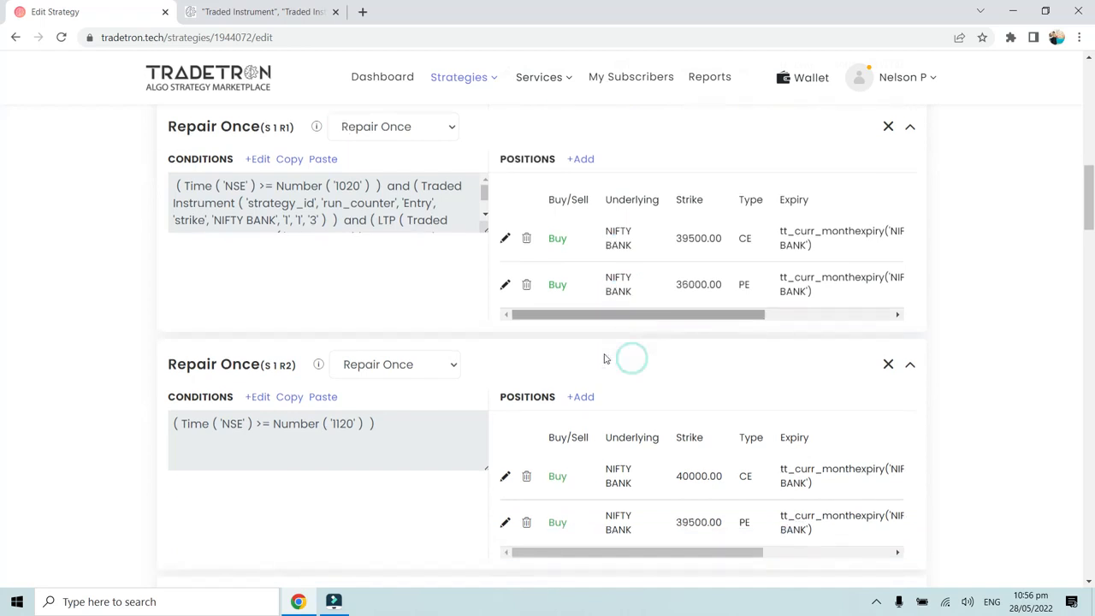
scroll(254, 389, "up", 2)
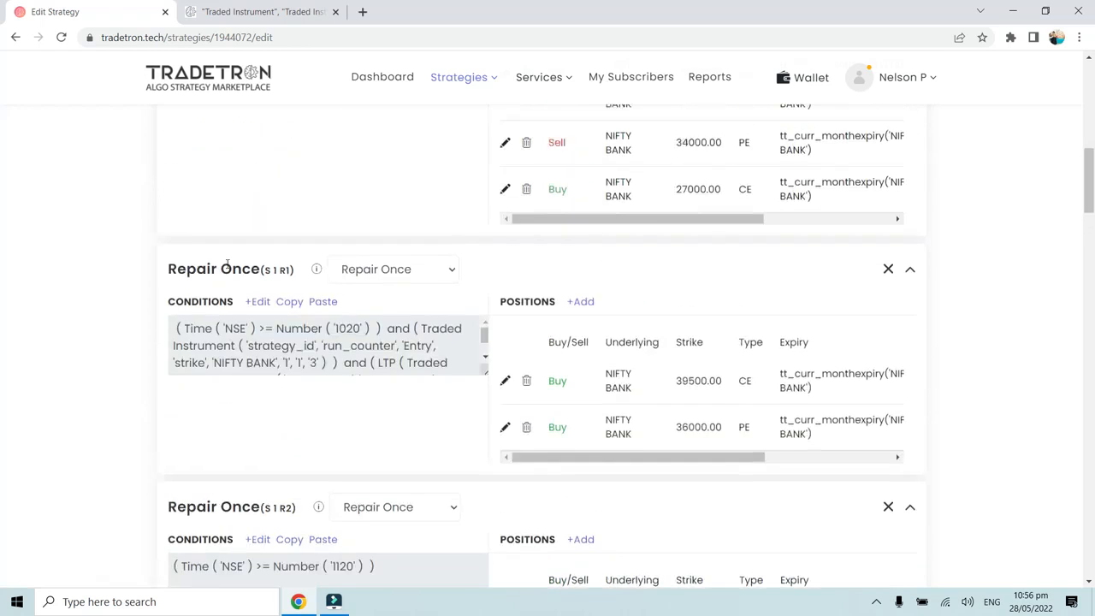
Step: Highlight the Repair Once (S 1 R2) heading and compare it with the Entry and S 1 R1 blocks to identify the condition numbers
scroll(257, 410, "down", 1)
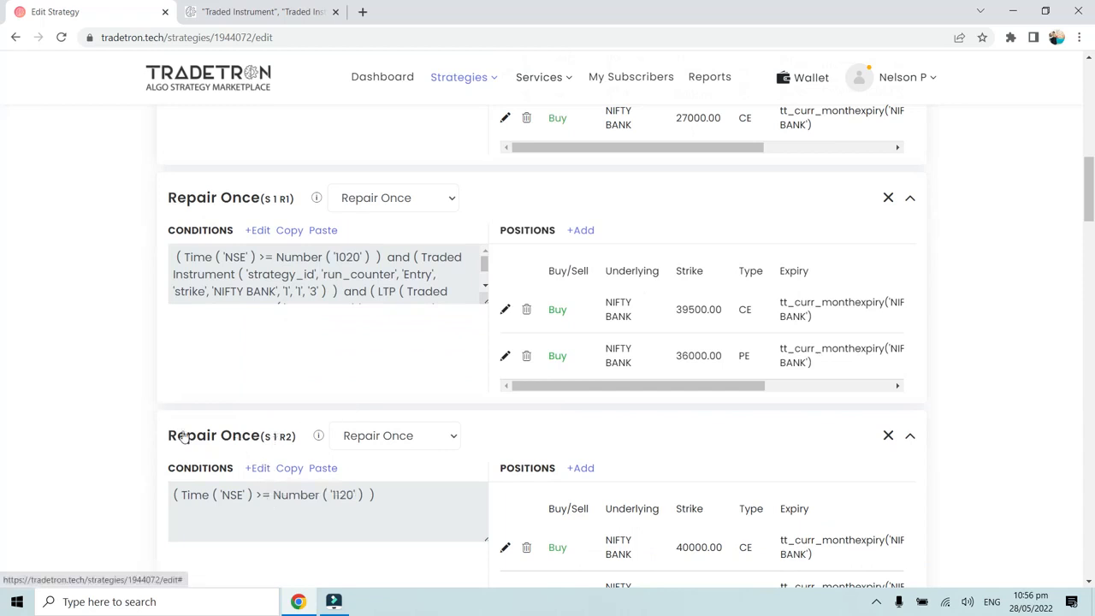
left_click_drag(166, 435, 313, 441)
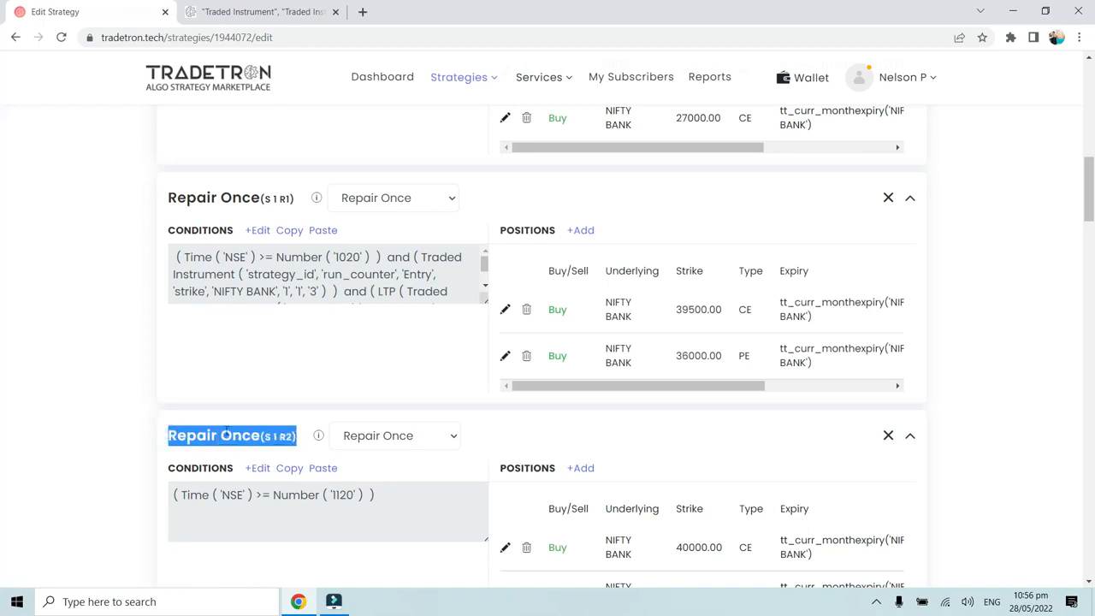
left_click(267, 437)
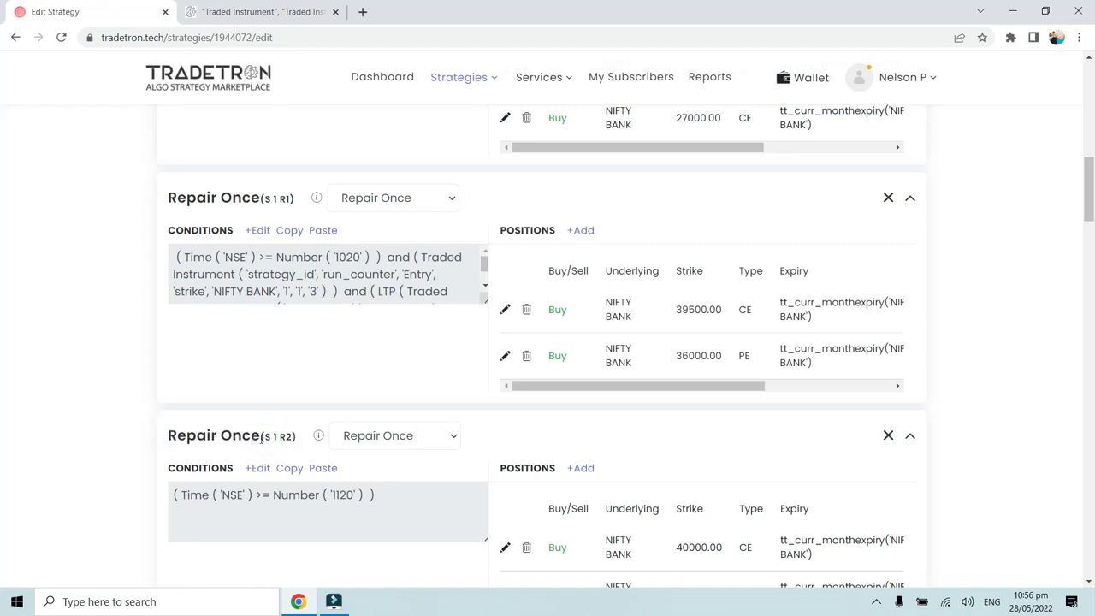
left_click(282, 435)
scroll(264, 217, "up", 3)
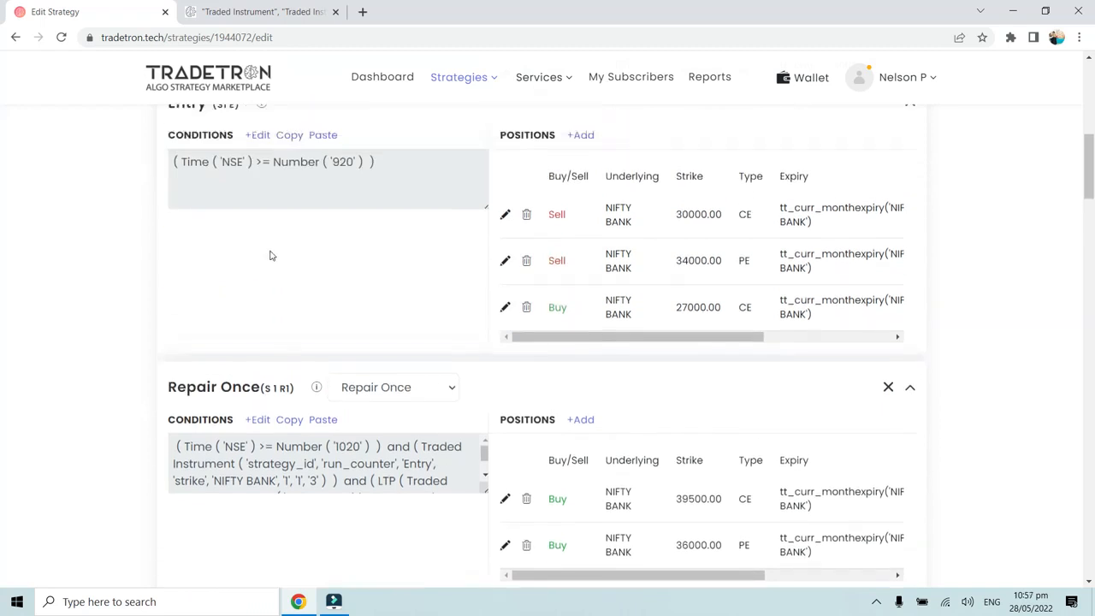
scroll(239, 373, "down", 2)
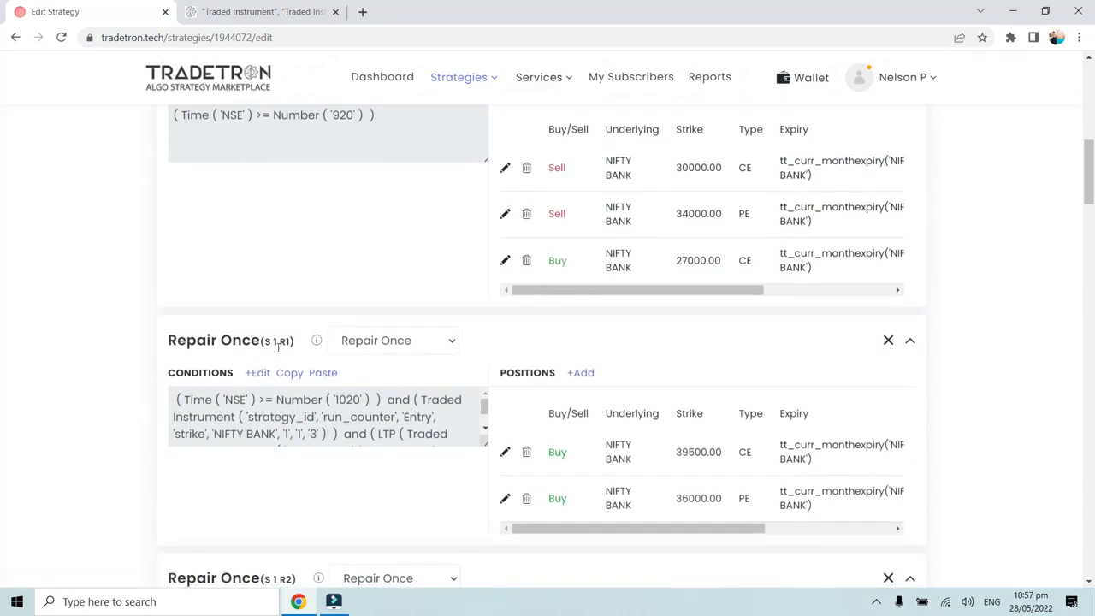
scroll(278, 347, "down", 2)
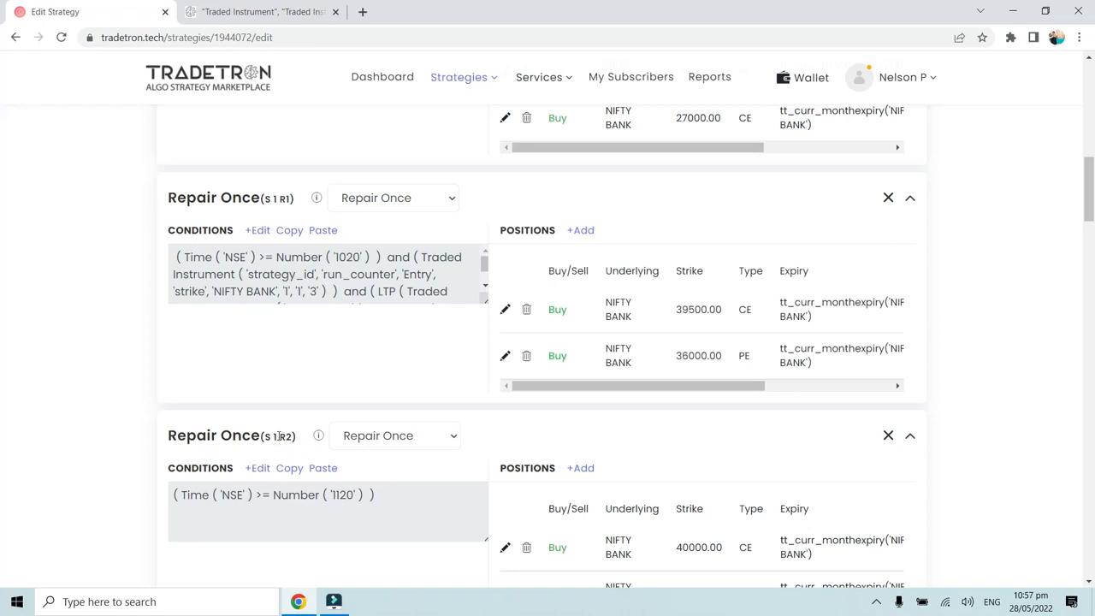
left_click(291, 431)
scroll(290, 430, "down", 1)
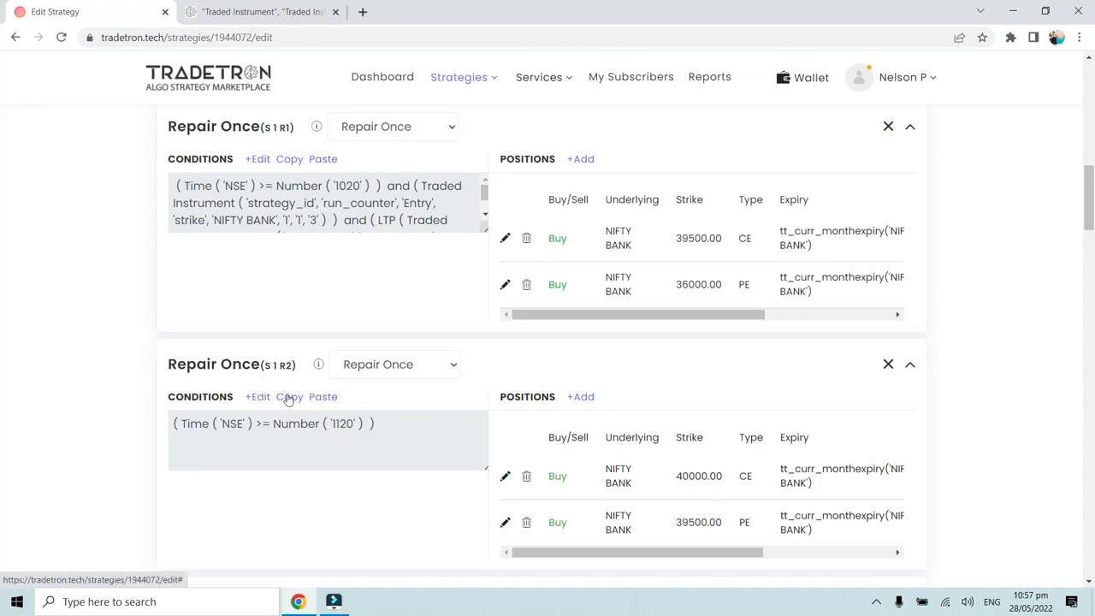
Step: Edit the Repair Once (S 1 R2) conditions and add a second AND condition using the Traded Instrument keyword
scroll(359, 354, "up", 1)
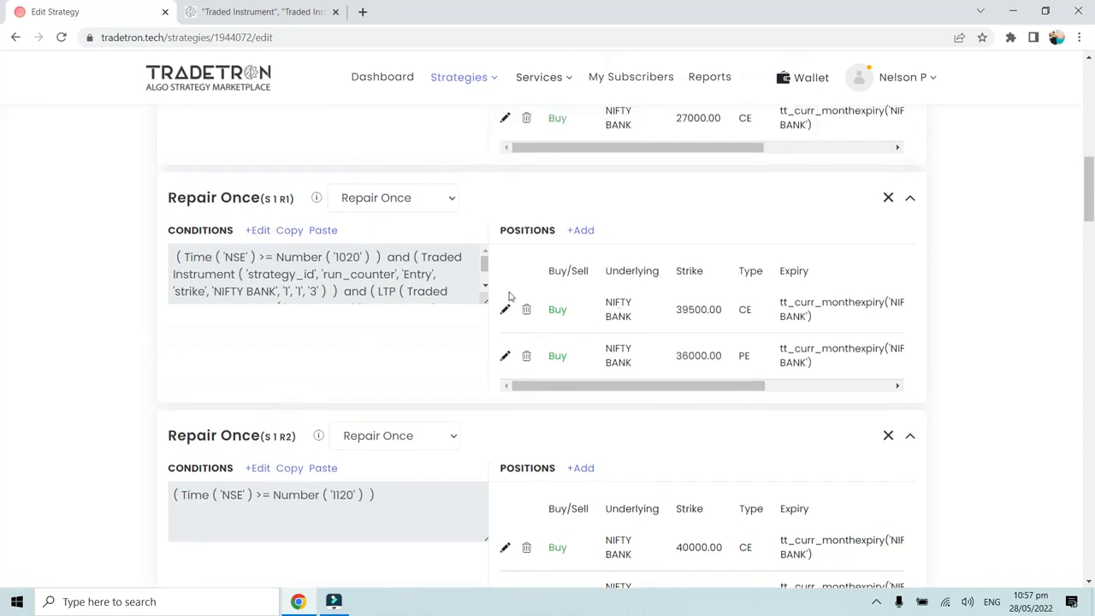
scroll(563, 340, "up", 1)
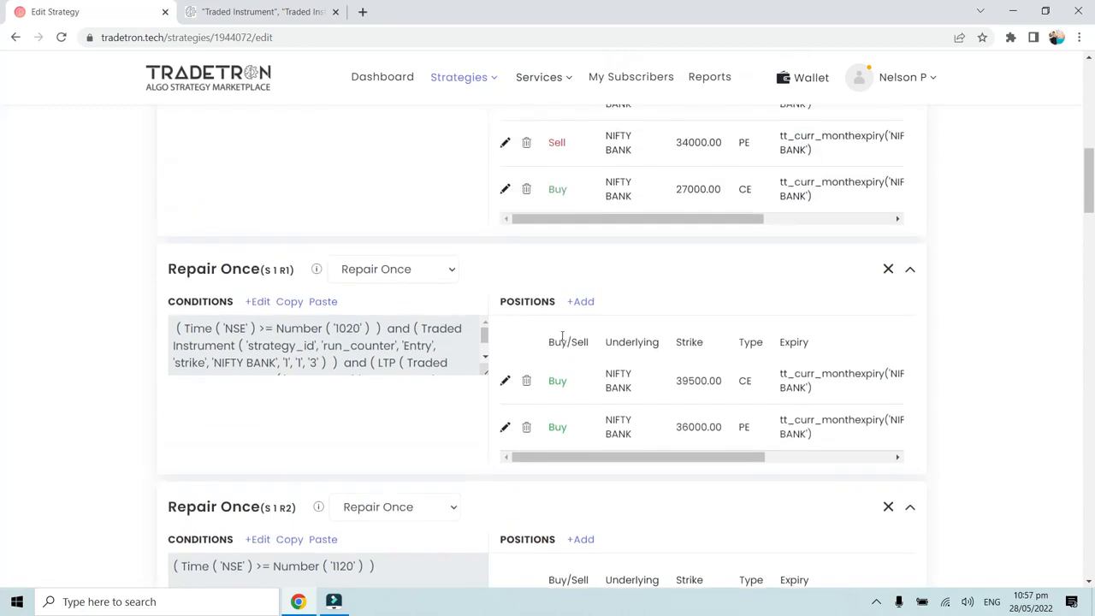
scroll(563, 336, "down", 1)
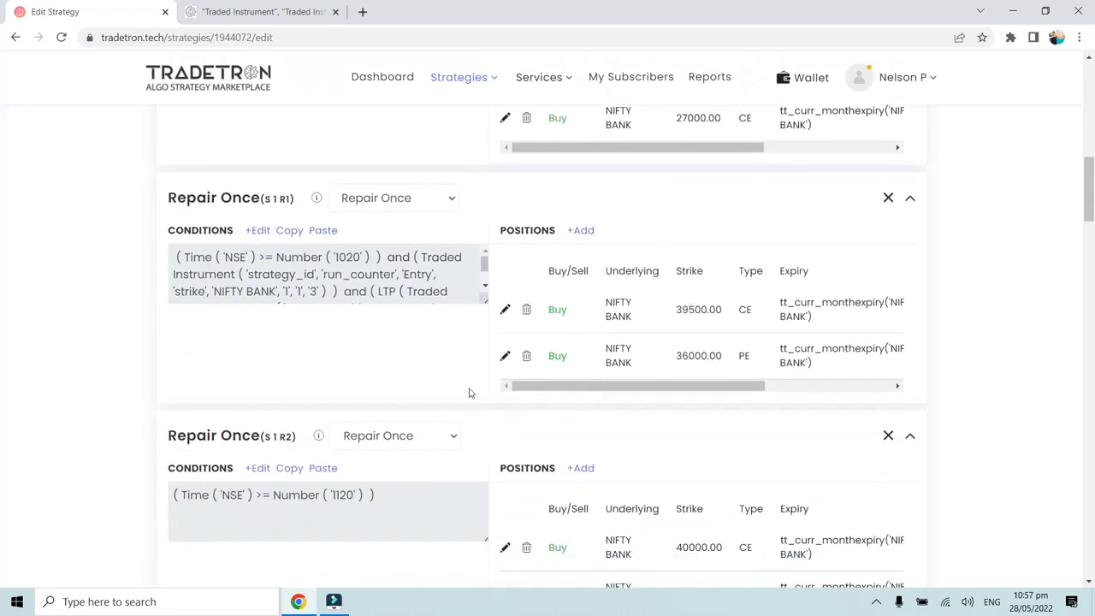
left_click(264, 467)
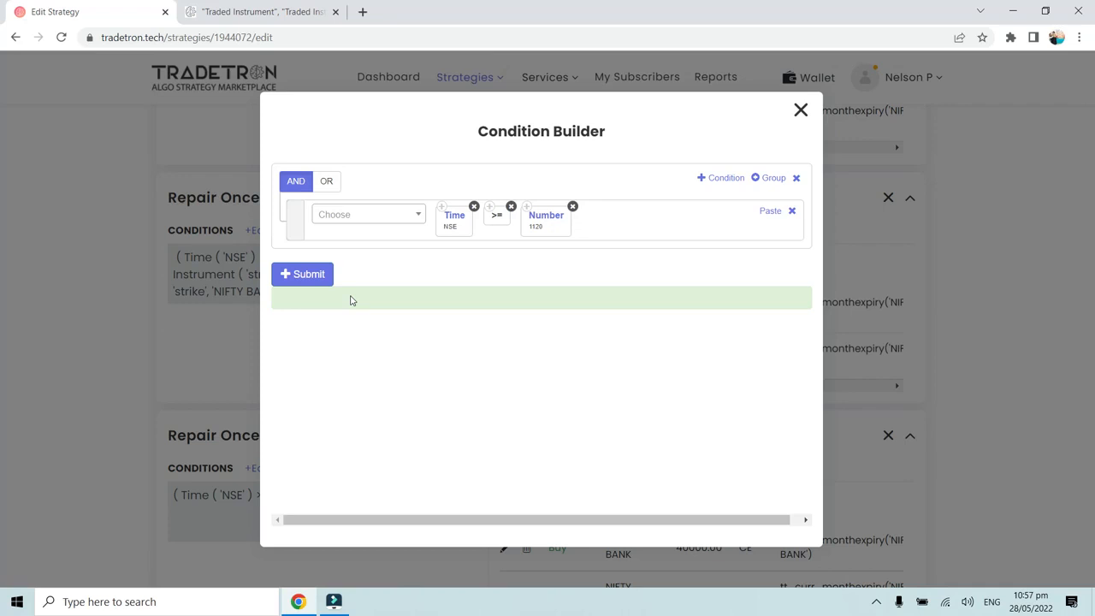
left_click(713, 180)
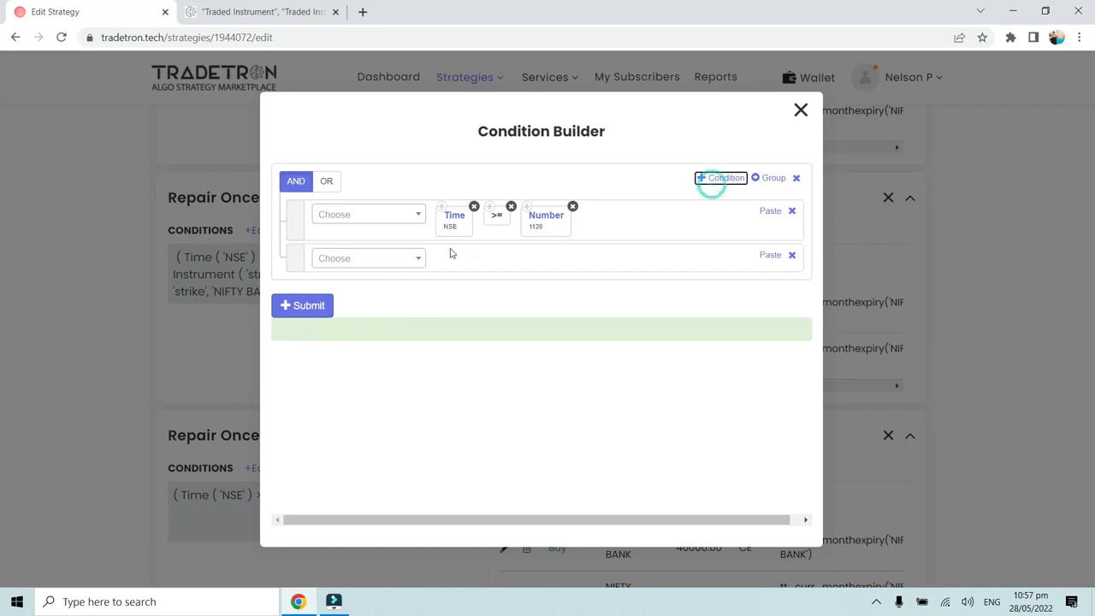
left_click(393, 261)
type("Trade")
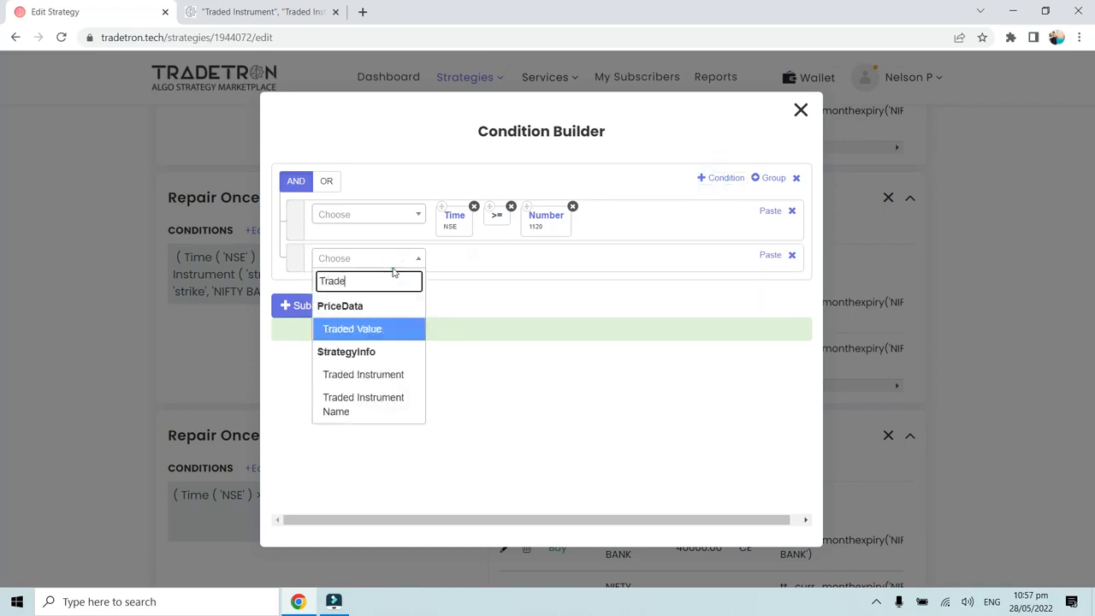
left_click(392, 374)
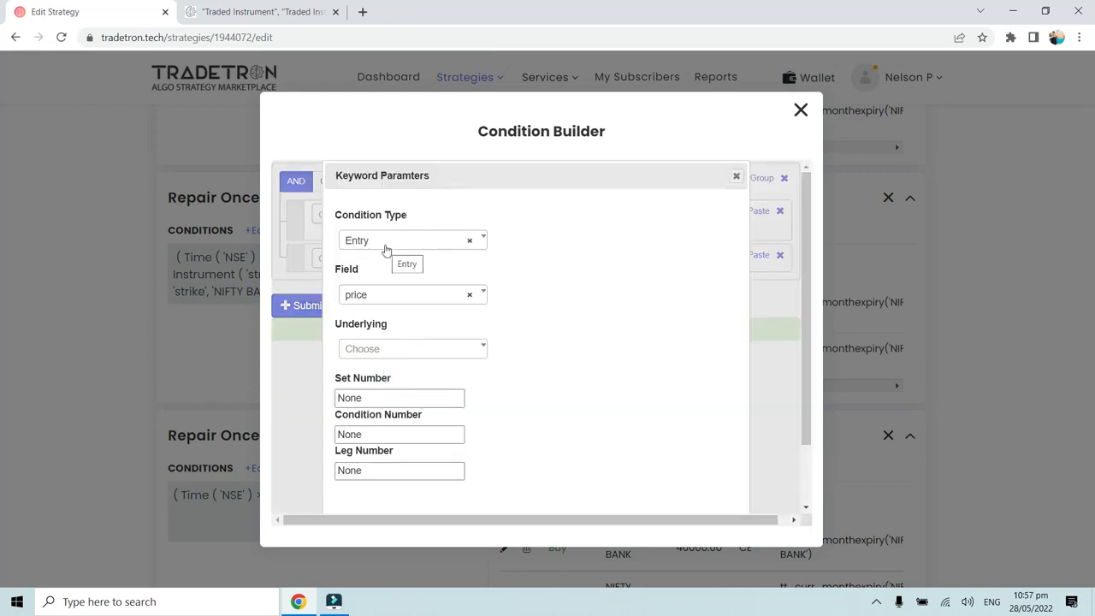
Step: Set the Traded Instrument's condition type to Repair Once, field to strike and underlying to NIFTY BANK
left_click(386, 248)
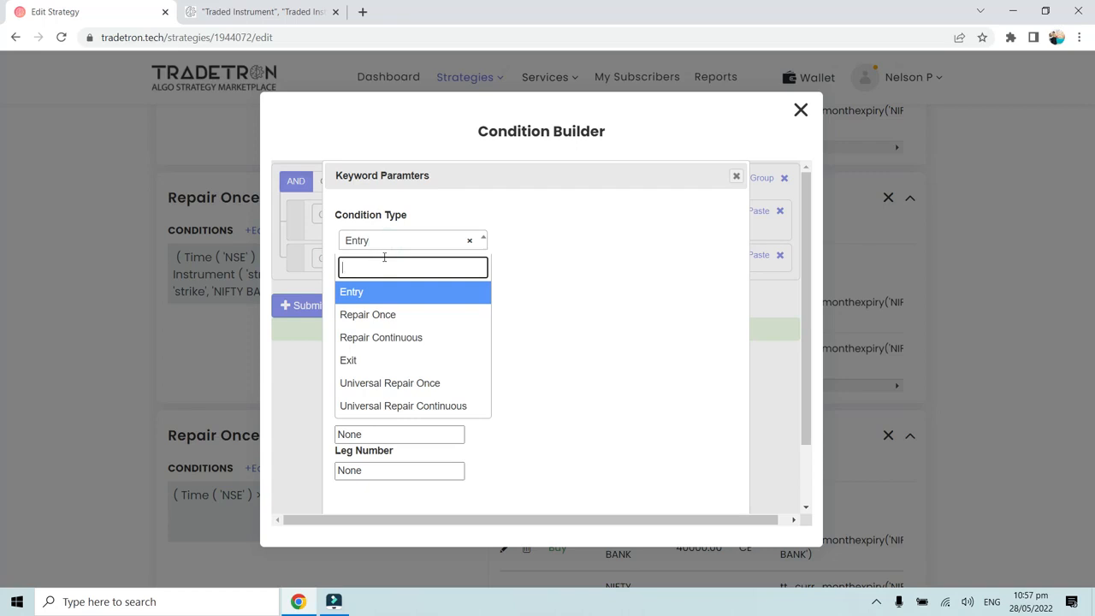
left_click(379, 314)
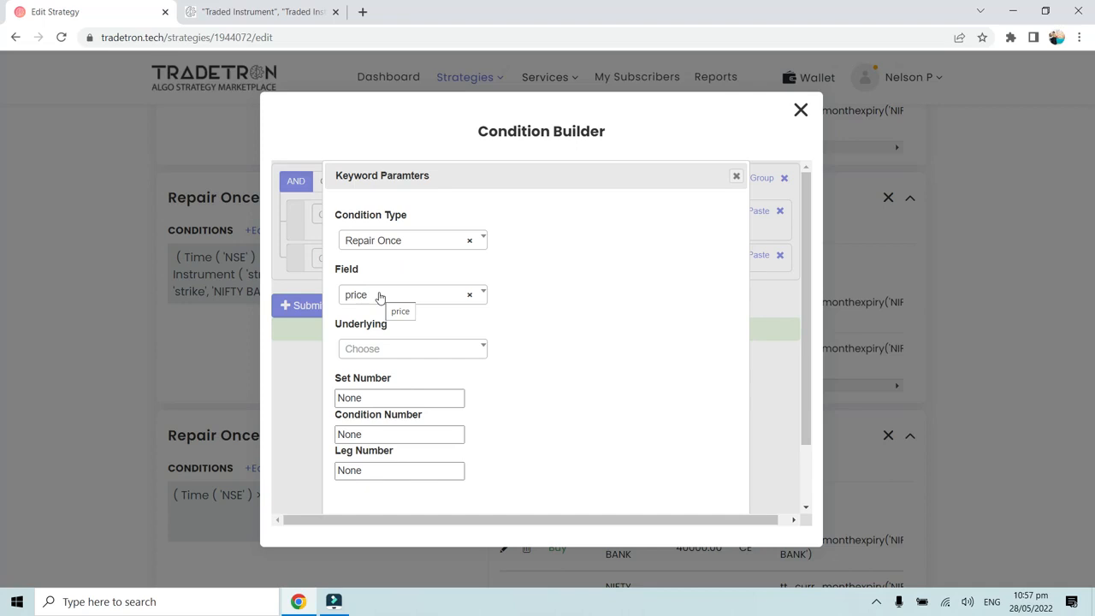
left_click(381, 296)
left_click(377, 371)
left_click(371, 351)
type("nifty")
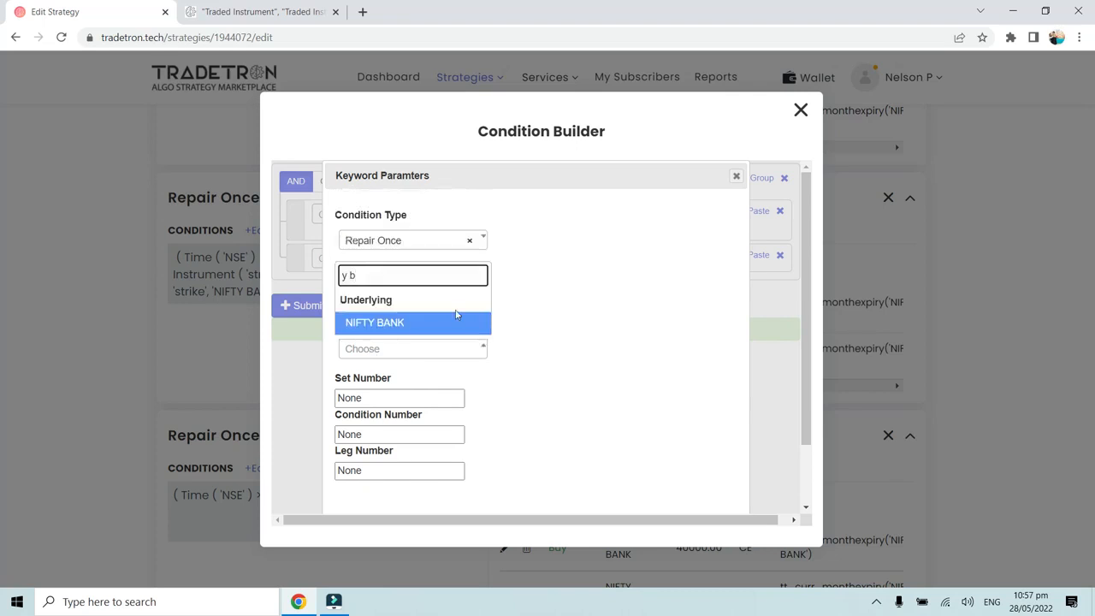
left_click(429, 319)
Step: Set the set number, condition number and leg number to 1, submit the condition and close the Condition Builder
left_click(373, 396)
double_click(372, 395)
type("1")
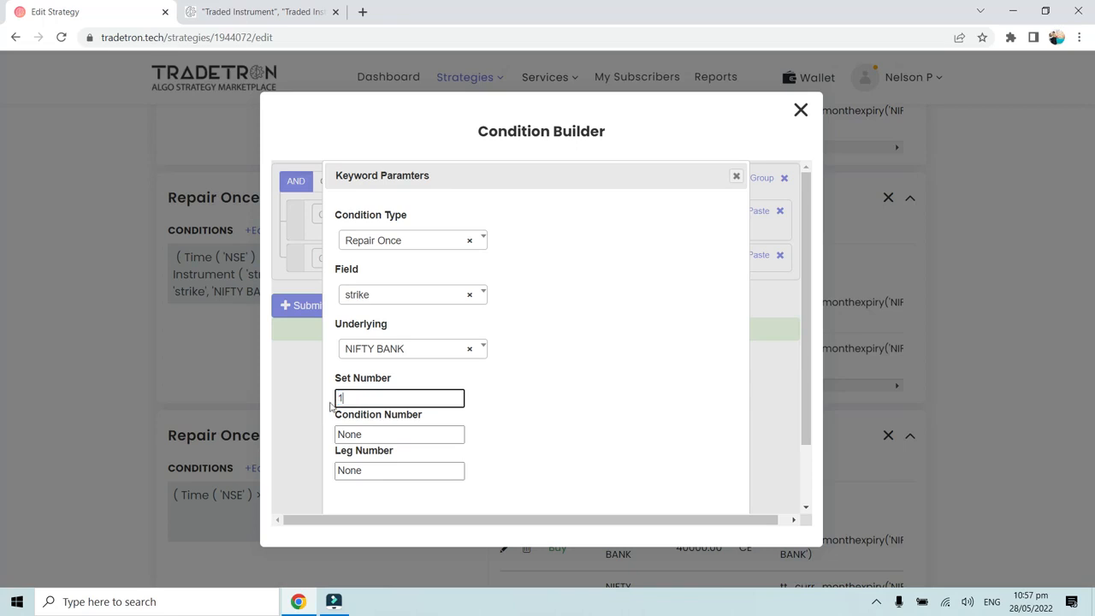
double_click(367, 432)
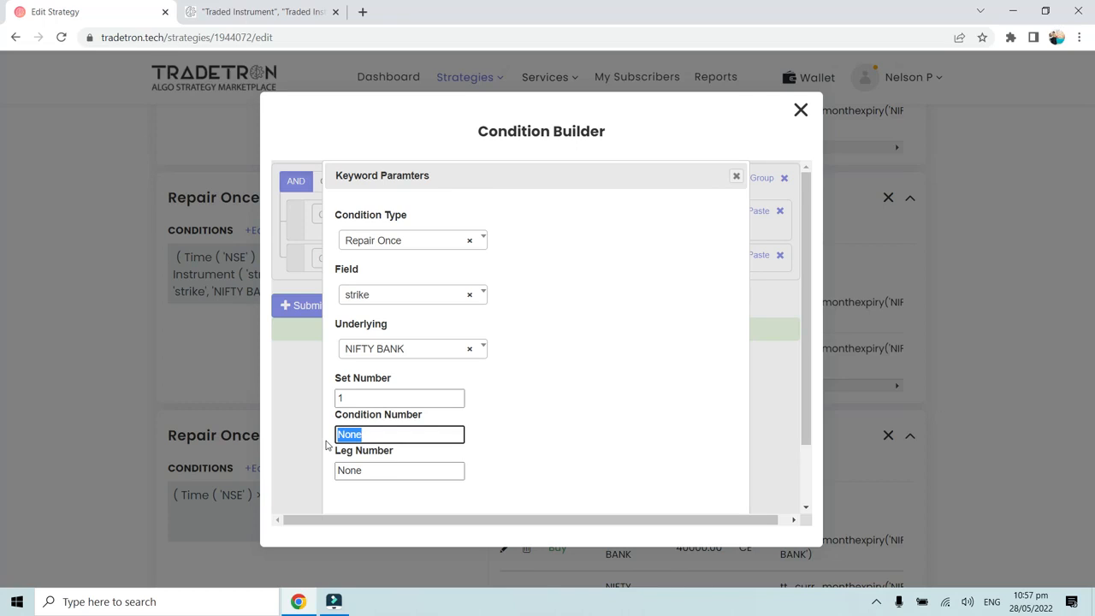
type("1")
left_click_drag(379, 470, 320, 474)
type("1")
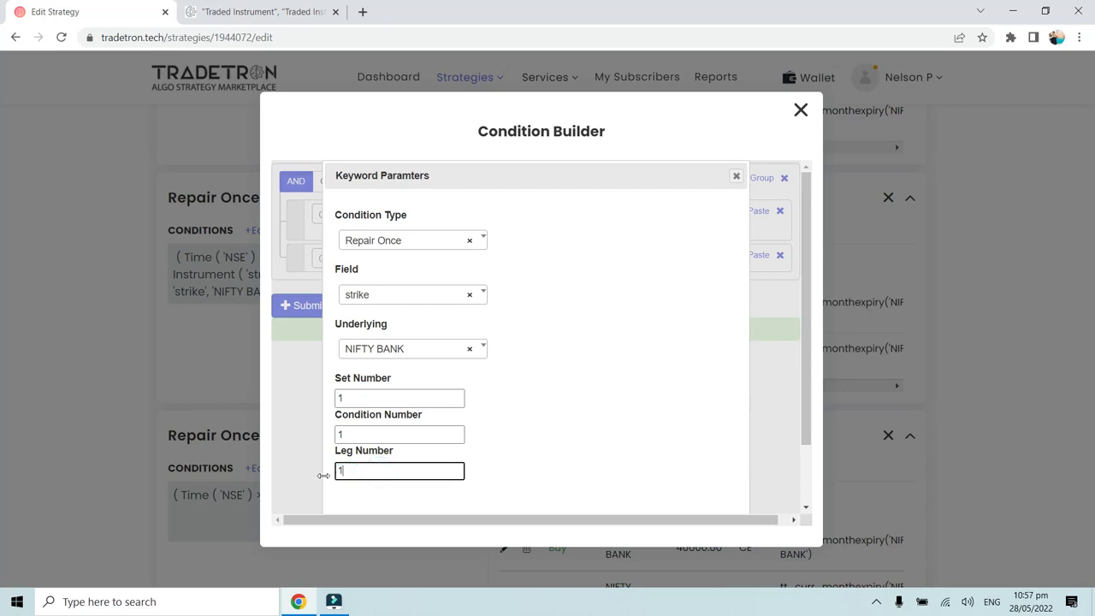
scroll(513, 475, "down", 1)
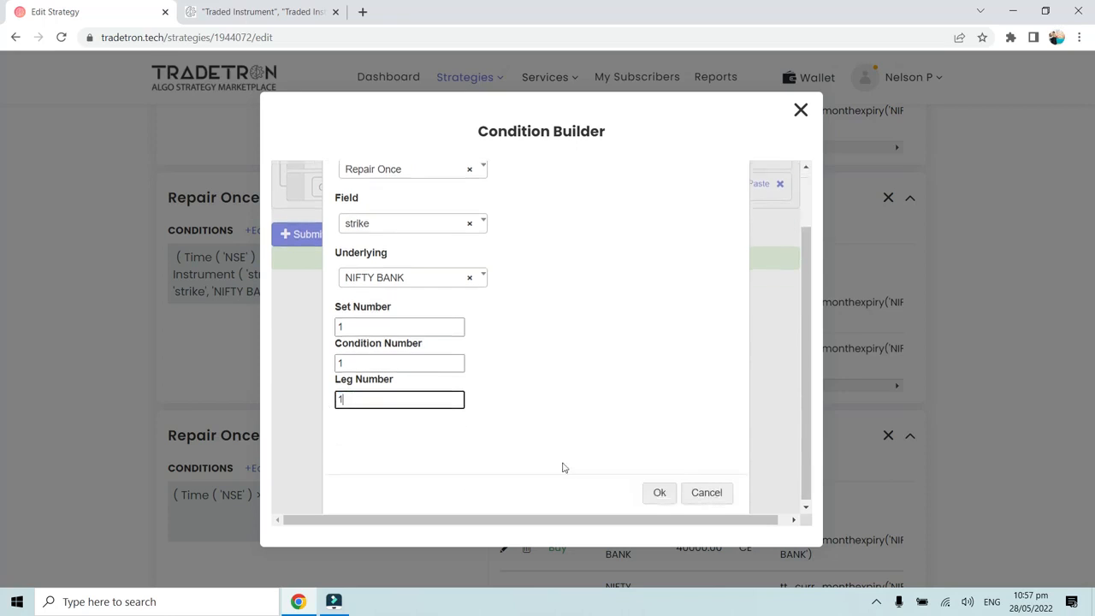
left_click(655, 498)
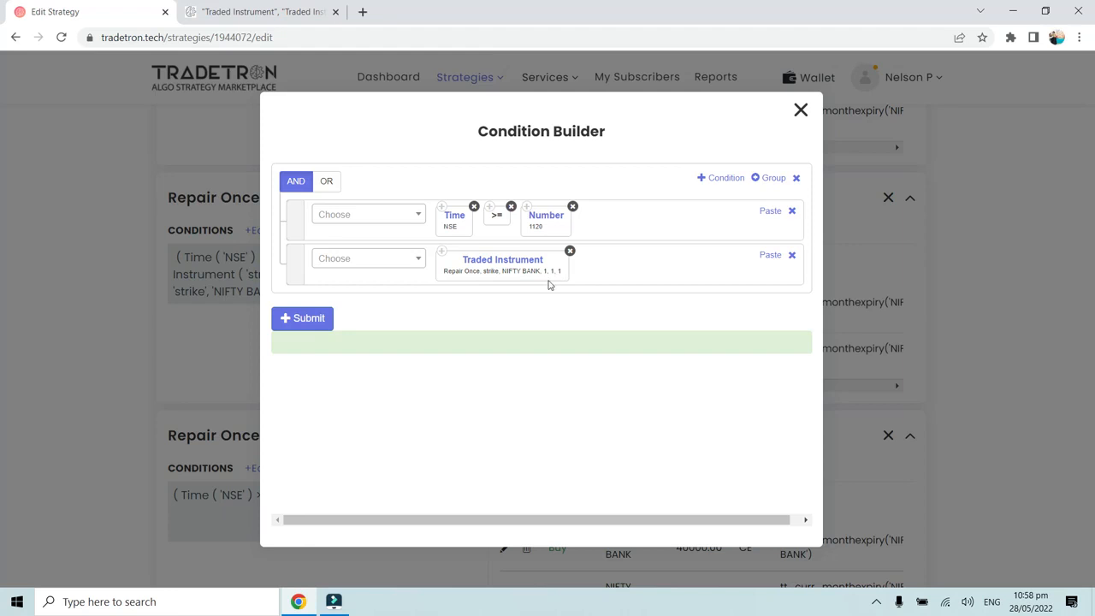
left_click(329, 312)
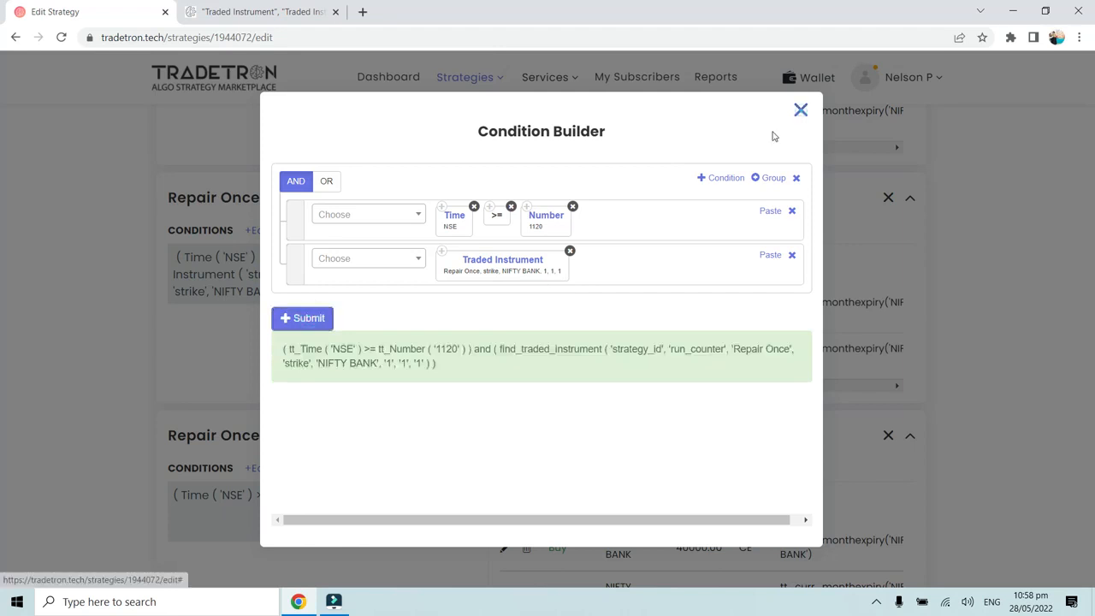
left_click(800, 109)
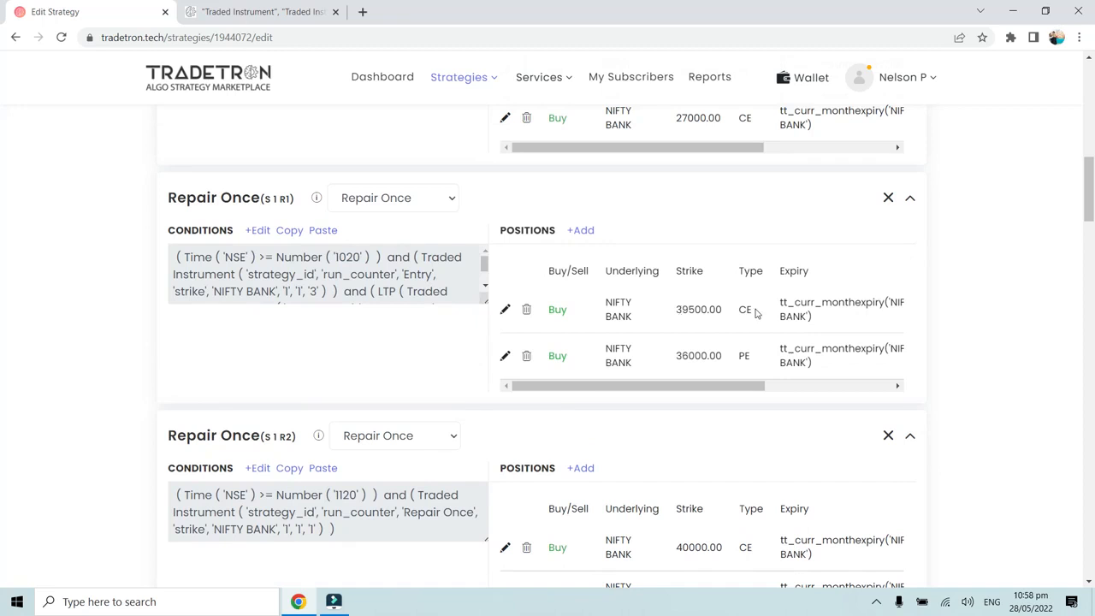
Step: Review the Repair Once (S 1 R2) condition against the legs listed under Entry and Repair Once (S 1 R1)
left_click(261, 468)
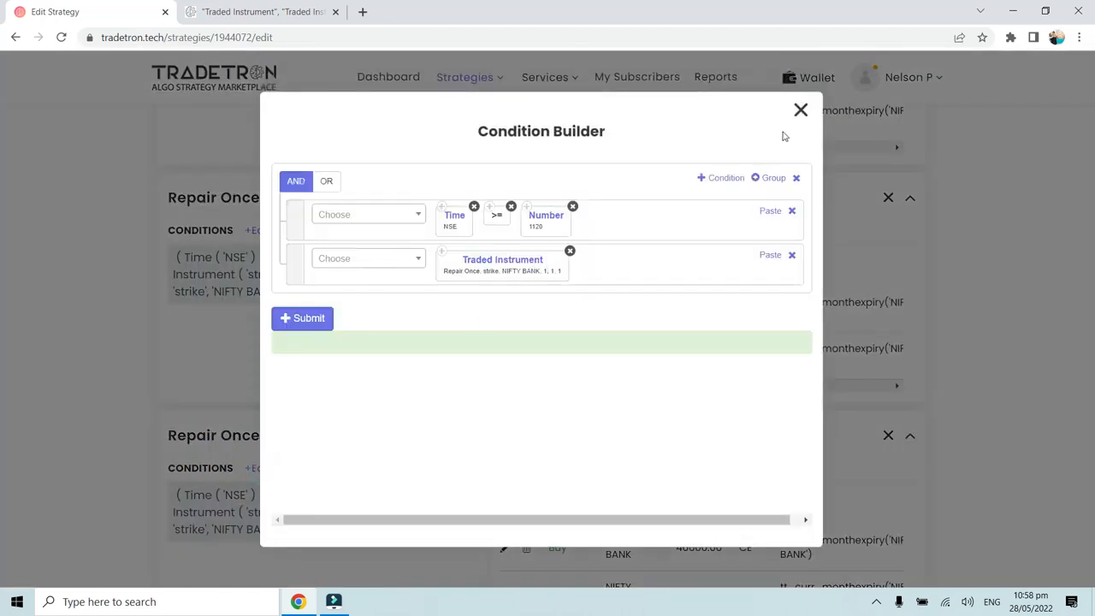
left_click(800, 109)
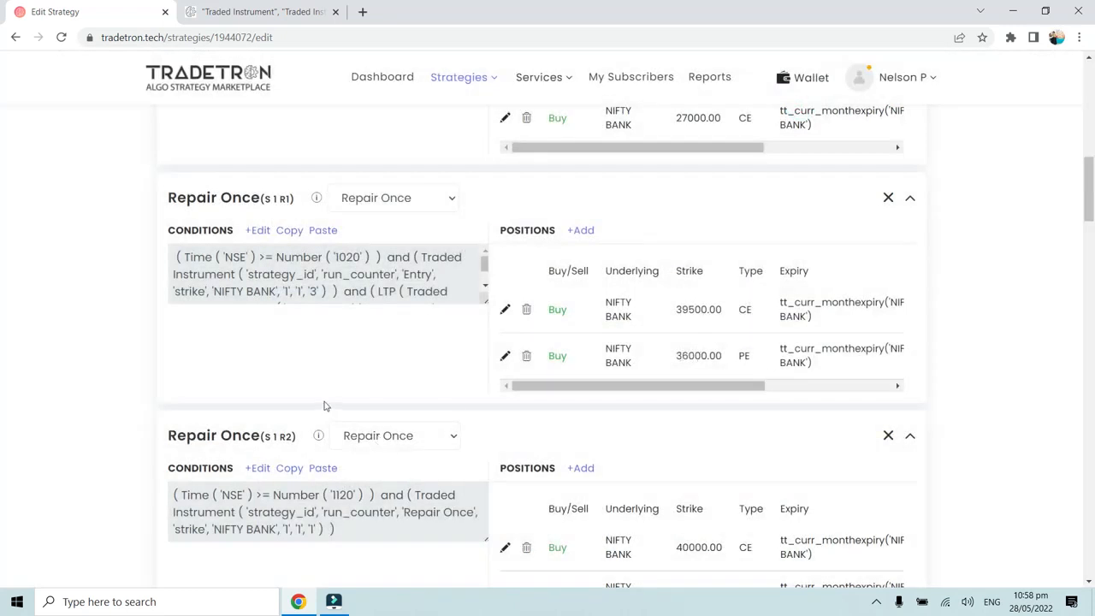
scroll(291, 235, "up", 3)
scroll(263, 317, "down", 1)
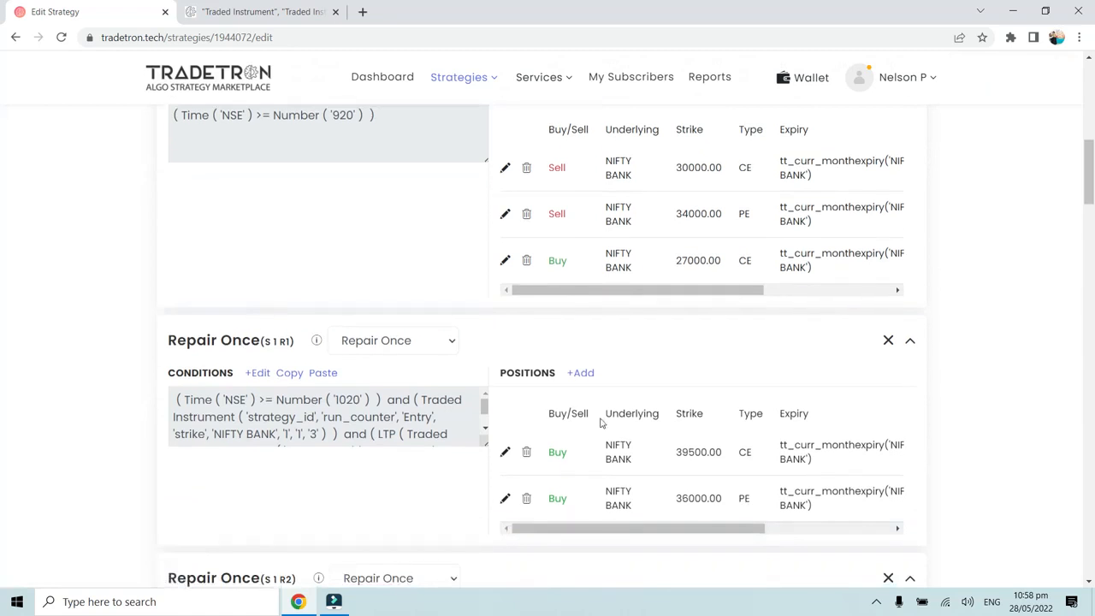
scroll(599, 424, "down", 1)
scroll(227, 528, "down", 1)
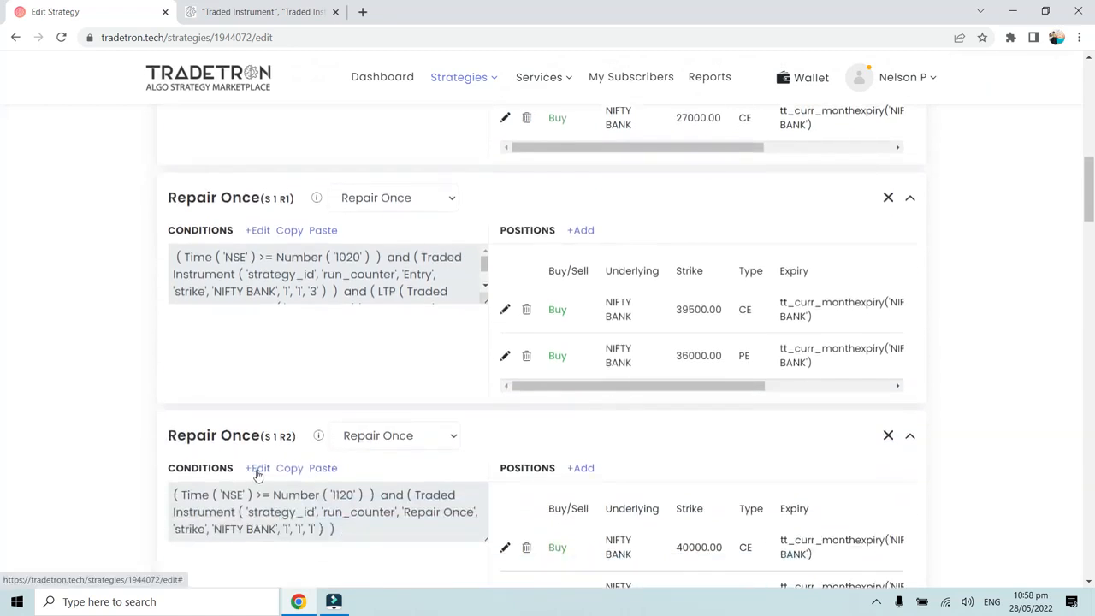
Step: Set the leg number of the S 1 R2 Traded Instrument to 2, submit the condition and close the builder
left_click(257, 470)
left_click(511, 265)
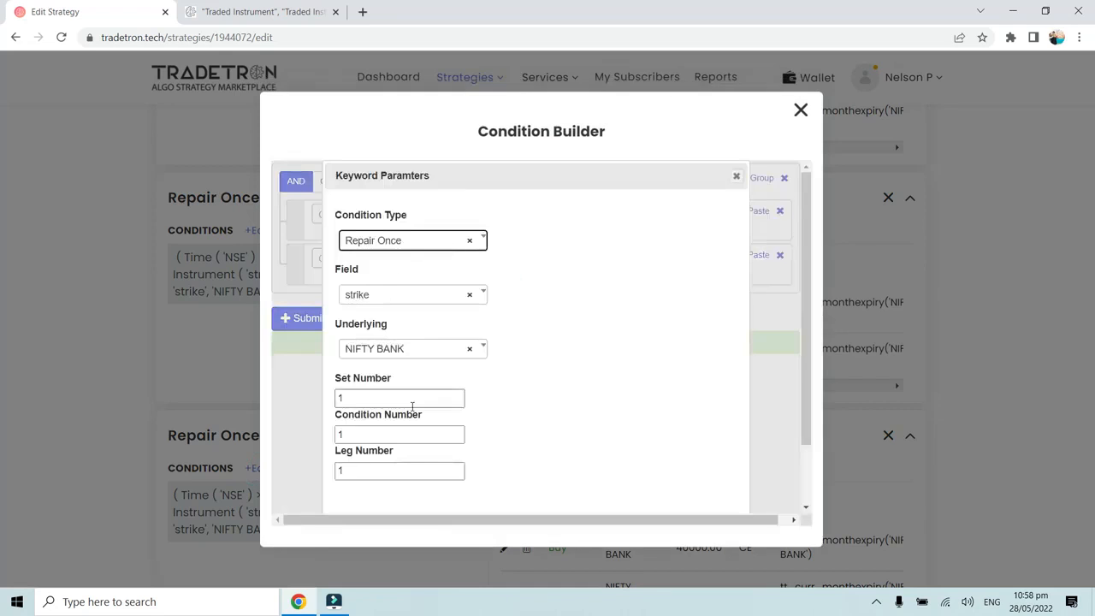
scroll(410, 403, "down", 1)
left_click_drag(364, 403, 330, 414)
type("2")
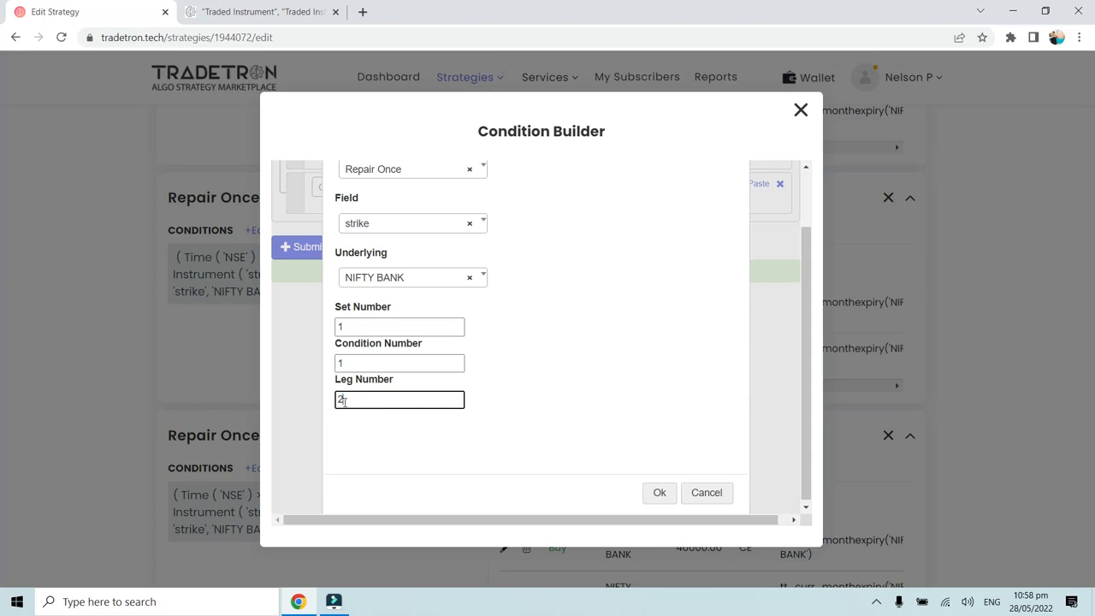
left_click(646, 495)
left_click(306, 318)
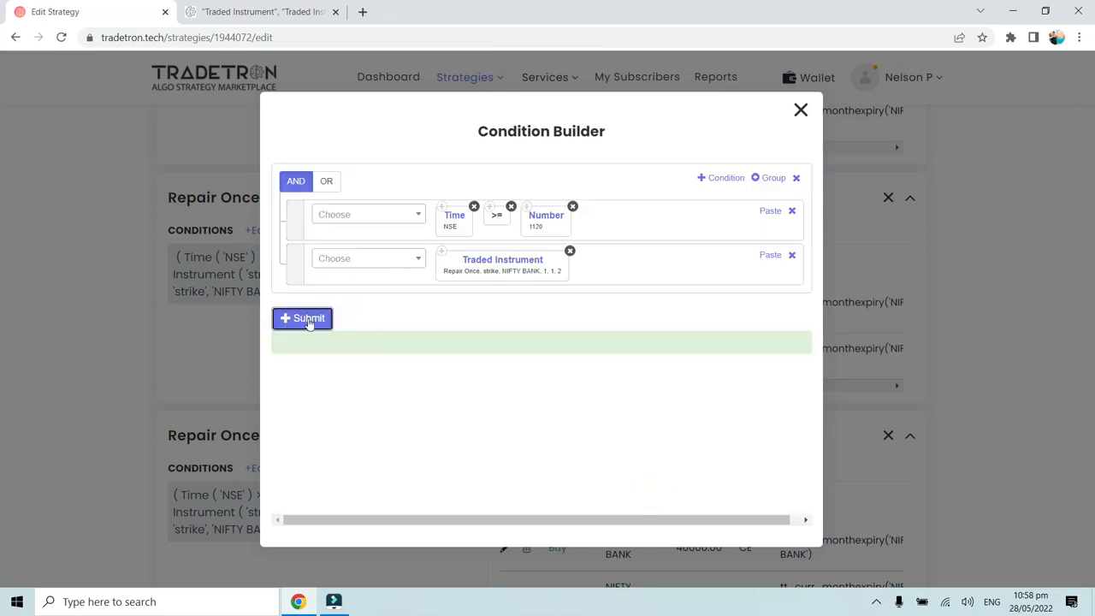
left_click(800, 112)
Step: Examine the Repair Once (S 1 R1) and (S 1 R2) headings and positions, and the existing Exit (S1 Ex) condition
left_click(352, 398)
scroll(351, 398, "down", 2)
scroll(353, 400, "up", 2)
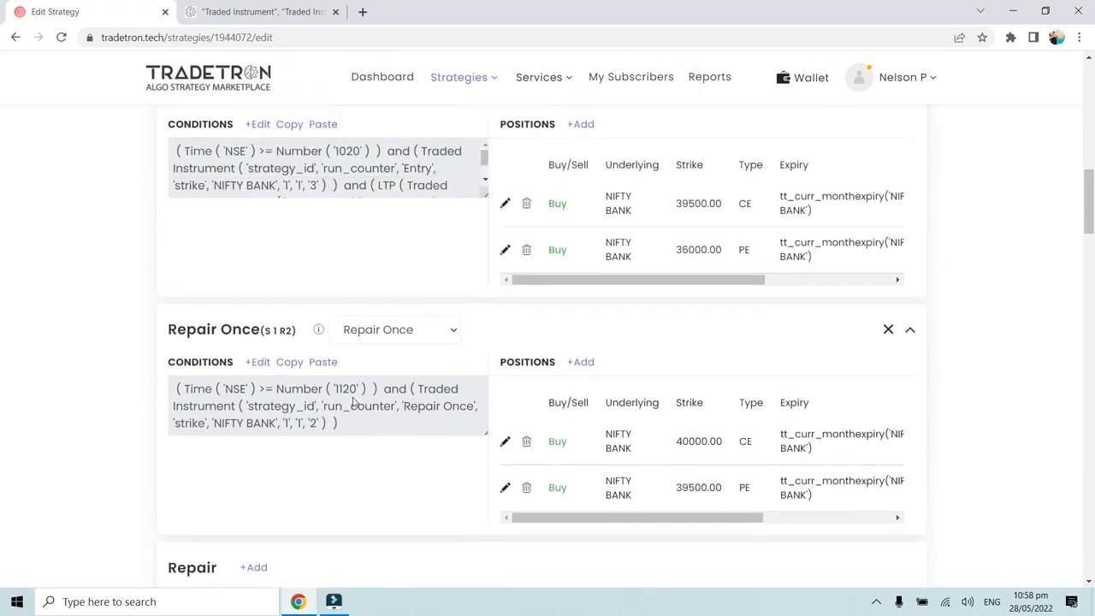
scroll(315, 349, "up", 1)
scroll(315, 359, "down", 2)
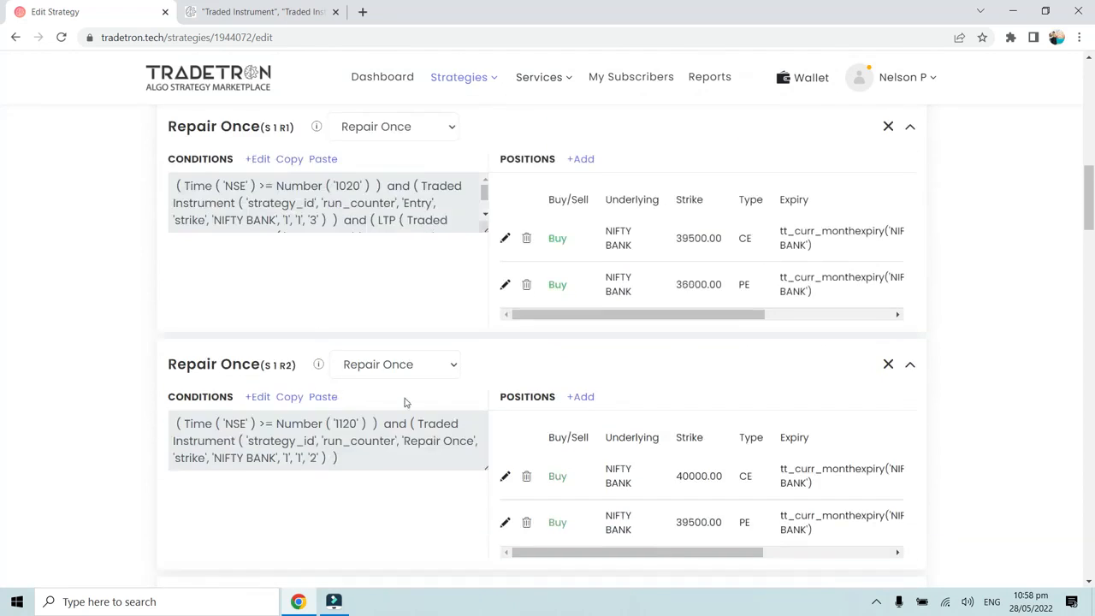
scroll(405, 401, "down", 2)
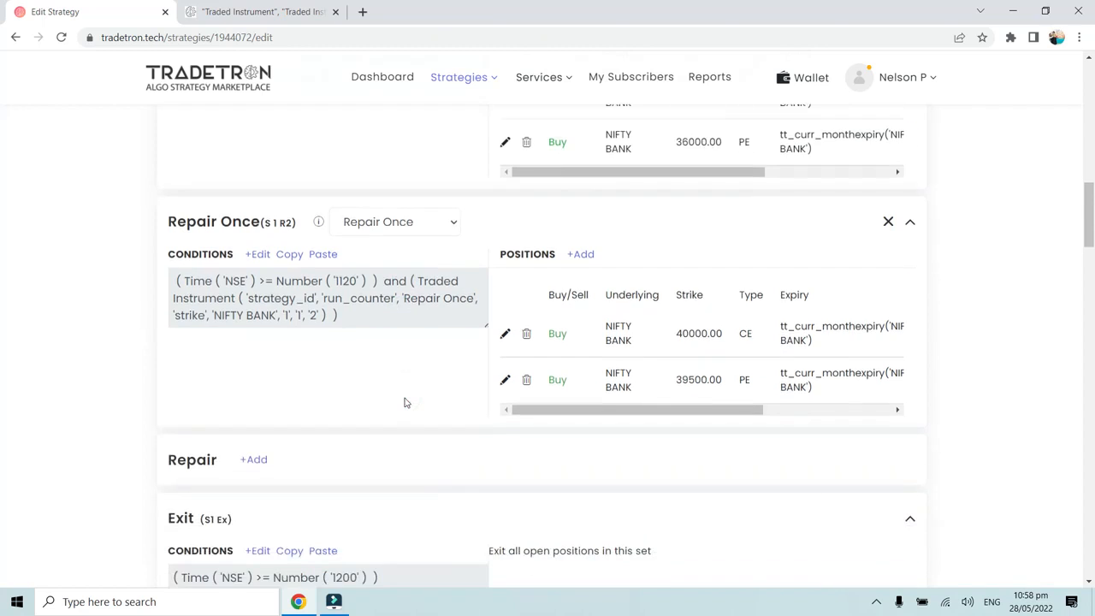
scroll(406, 402, "up", 8)
scroll(268, 297, "down", 4)
scroll(275, 284, "down", 3)
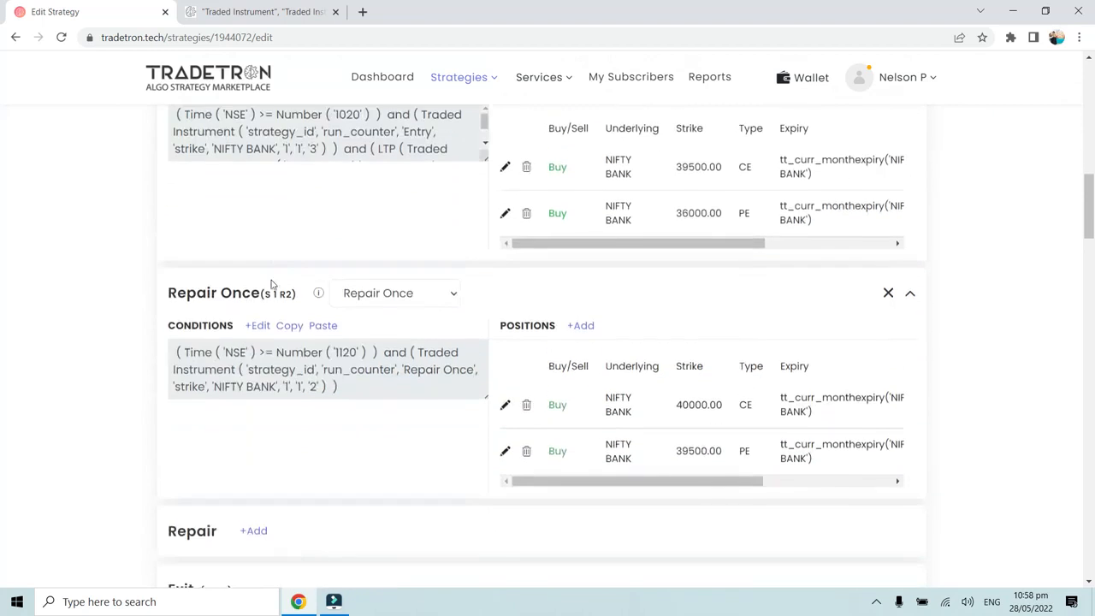
scroll(304, 326, "down", 1)
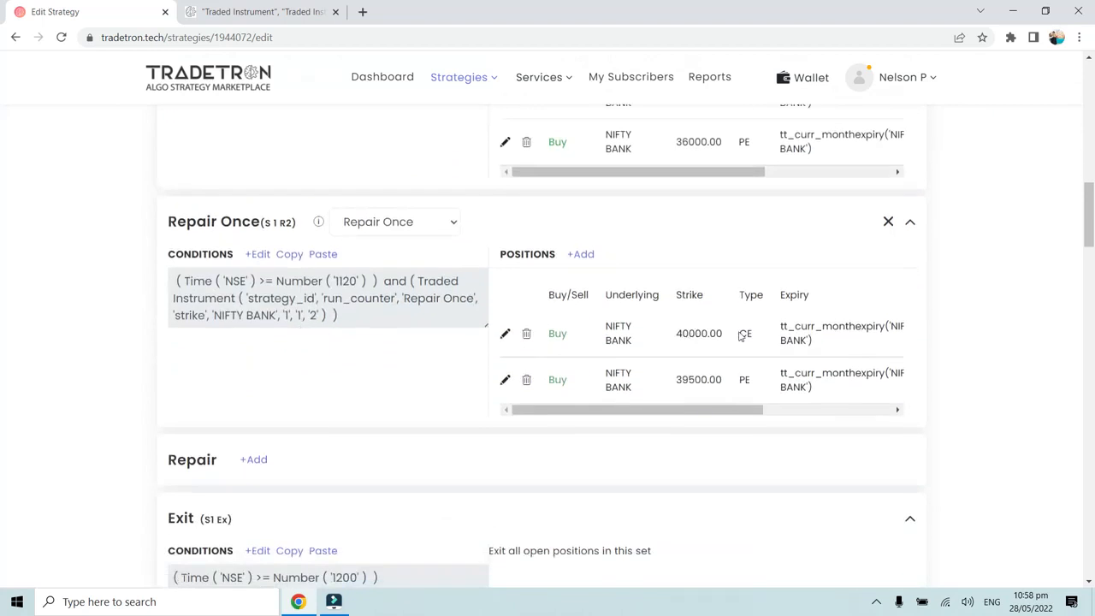
scroll(309, 243, "up", 1)
scroll(251, 330, "up", 1)
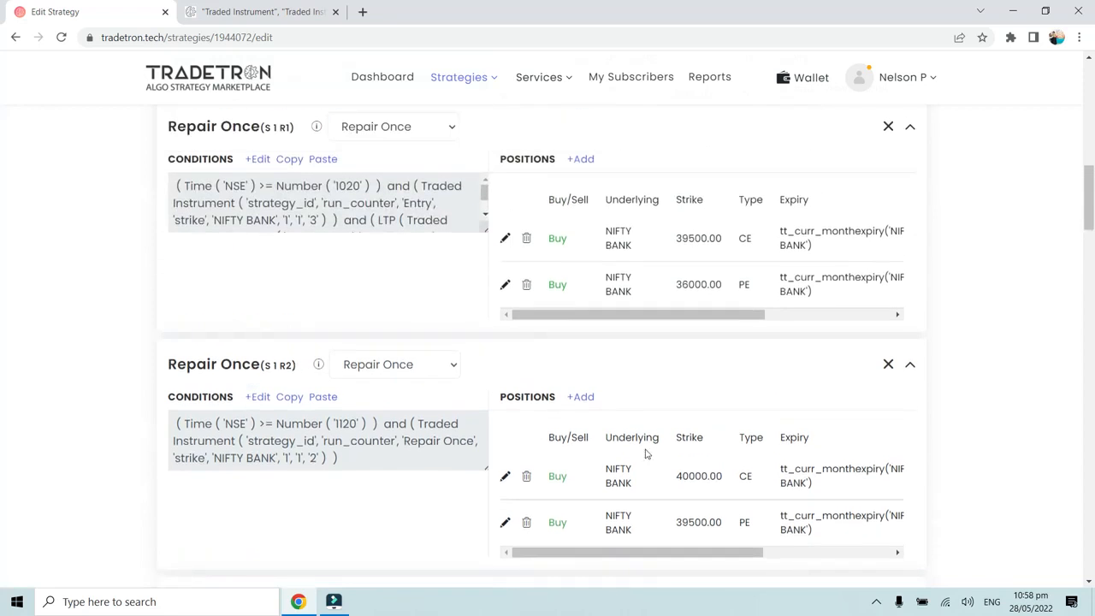
scroll(645, 454, "down", 2)
scroll(307, 482, "down", 1)
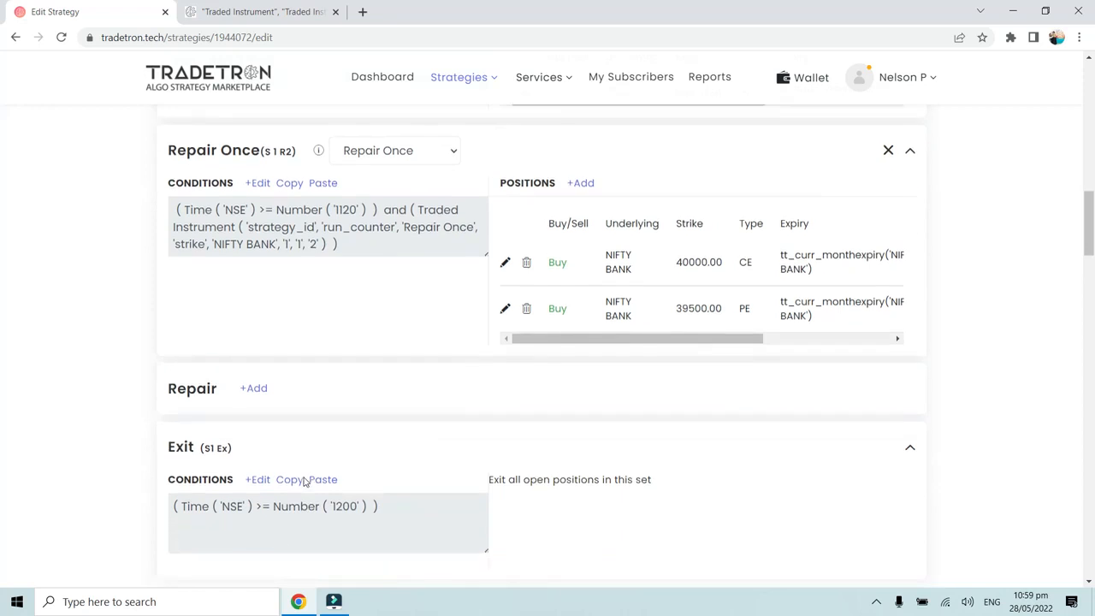
left_click(259, 480)
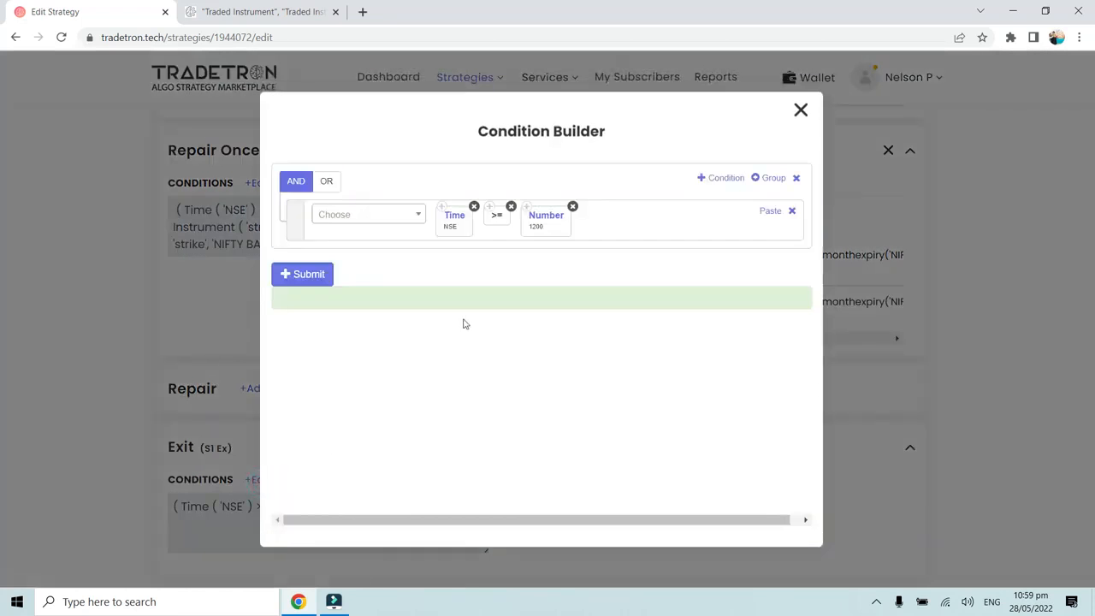
left_click(800, 112)
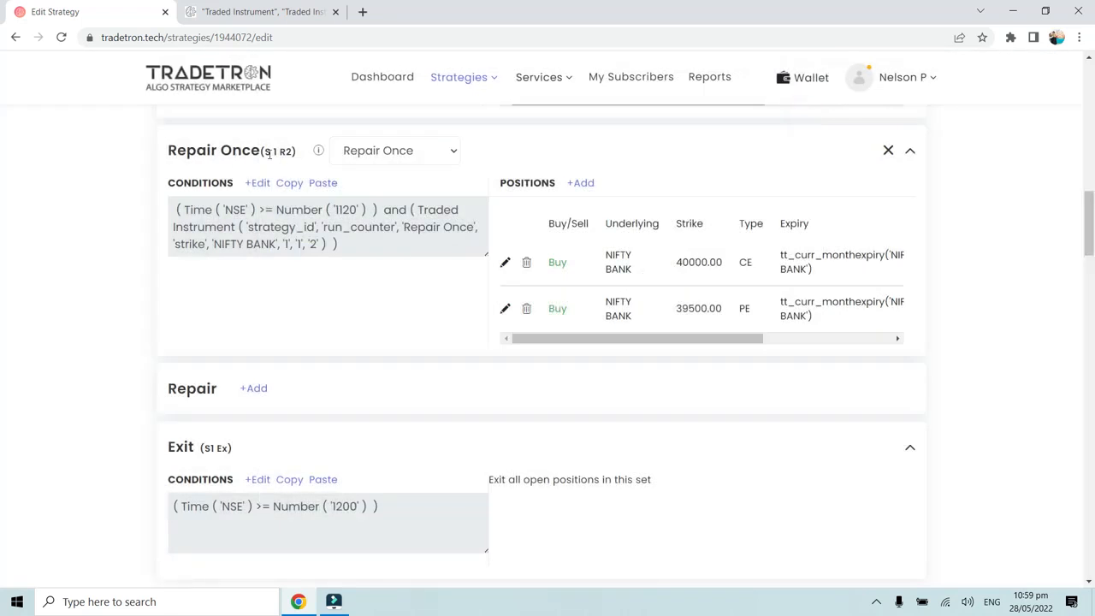
Step: Add a second condition row with the Traded Instrument keyword to the Set 1 Exit (S1 Ex) condition
left_click(259, 479)
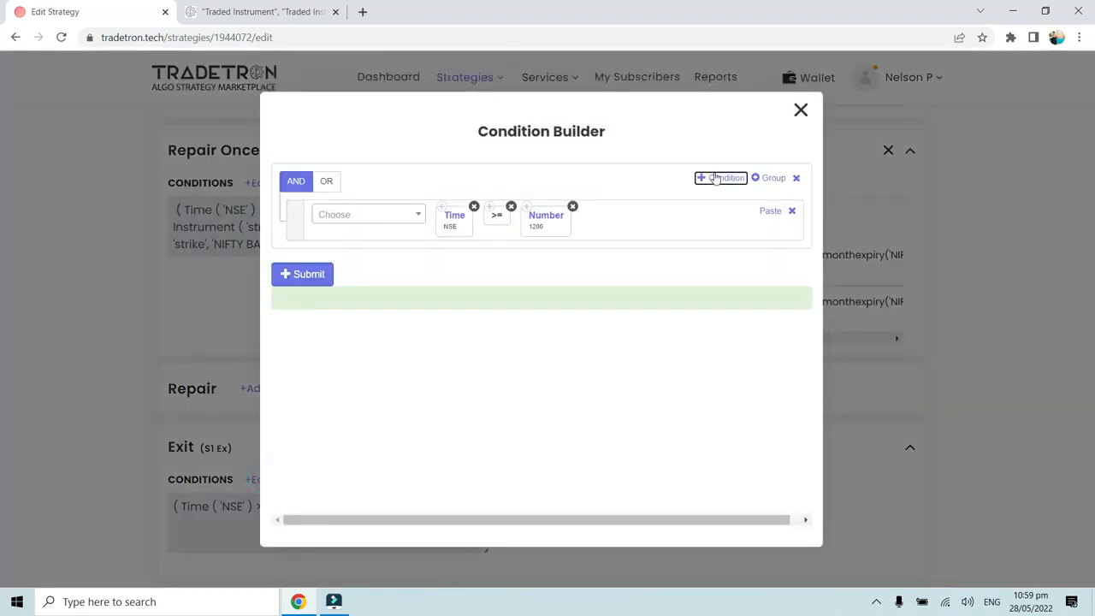
left_click(715, 177)
left_click(385, 259)
type("Traded")
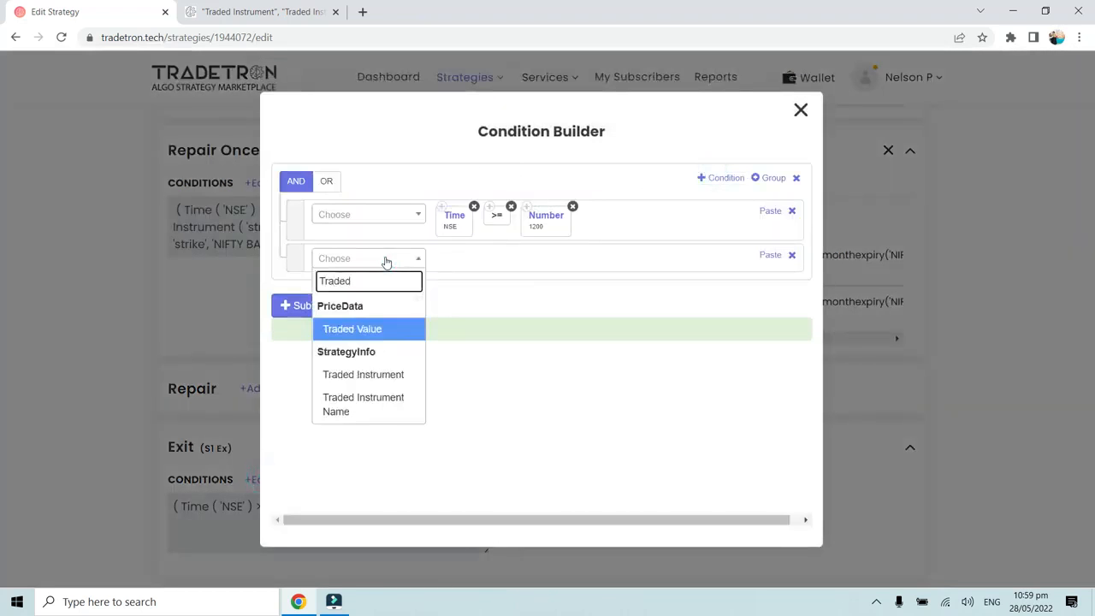
left_click(379, 373)
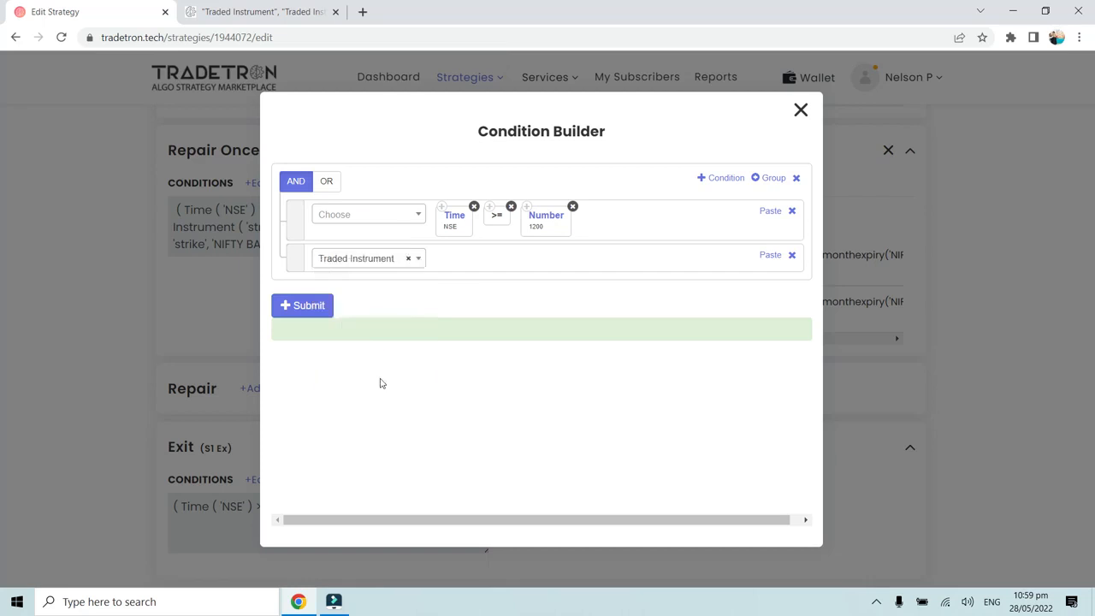
Step: Set the Traded Instrument's condition type to Repair Once, field to strike and underlying to NIFTY BANK
left_click(373, 242)
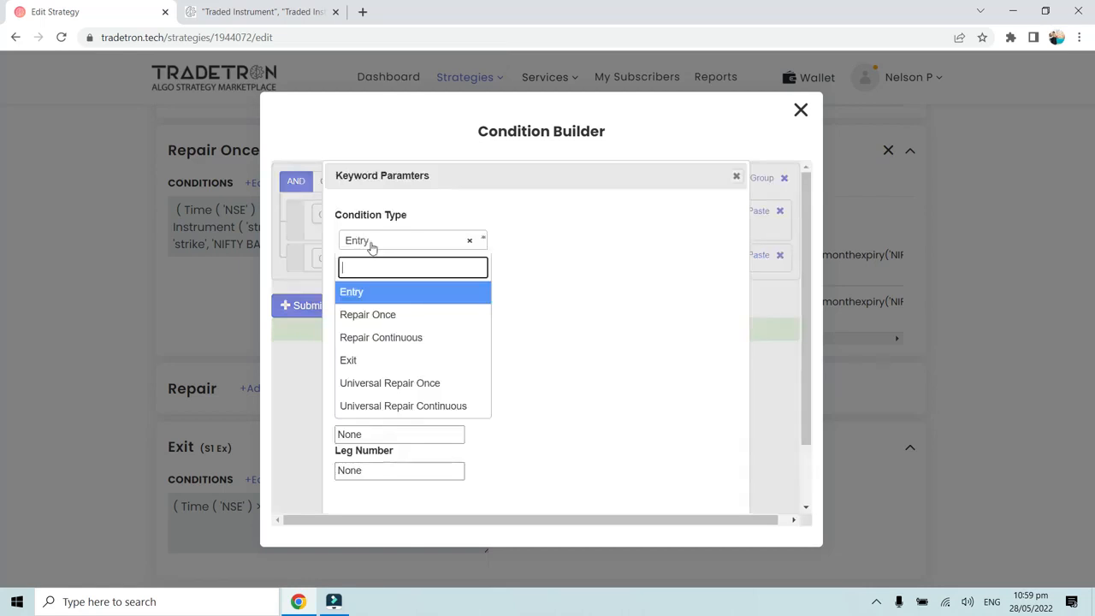
left_click(374, 313)
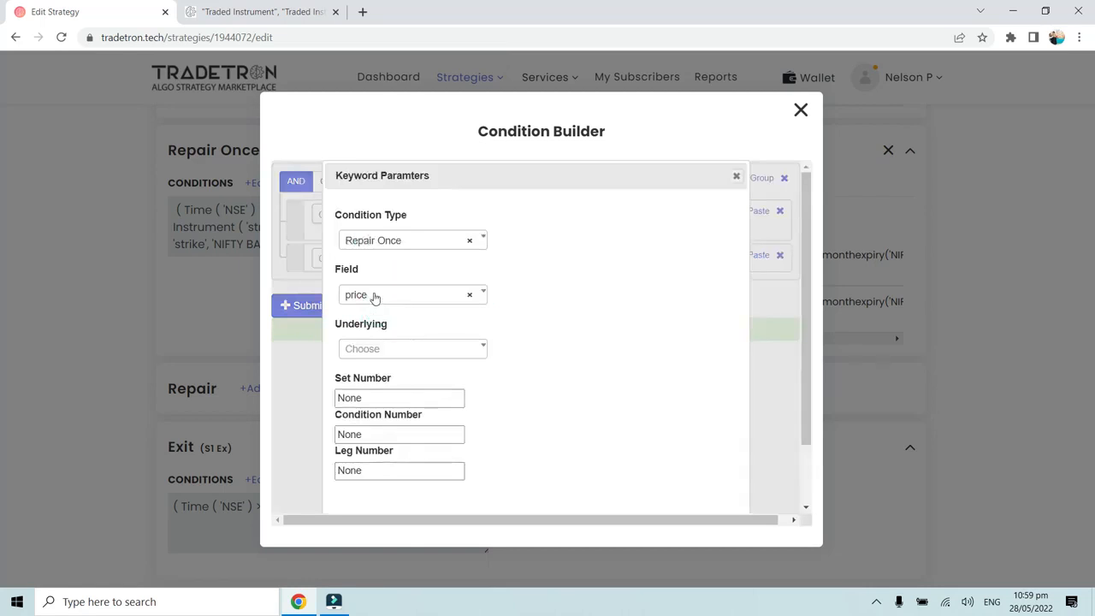
left_click(373, 295)
left_click(372, 370)
left_click(373, 351)
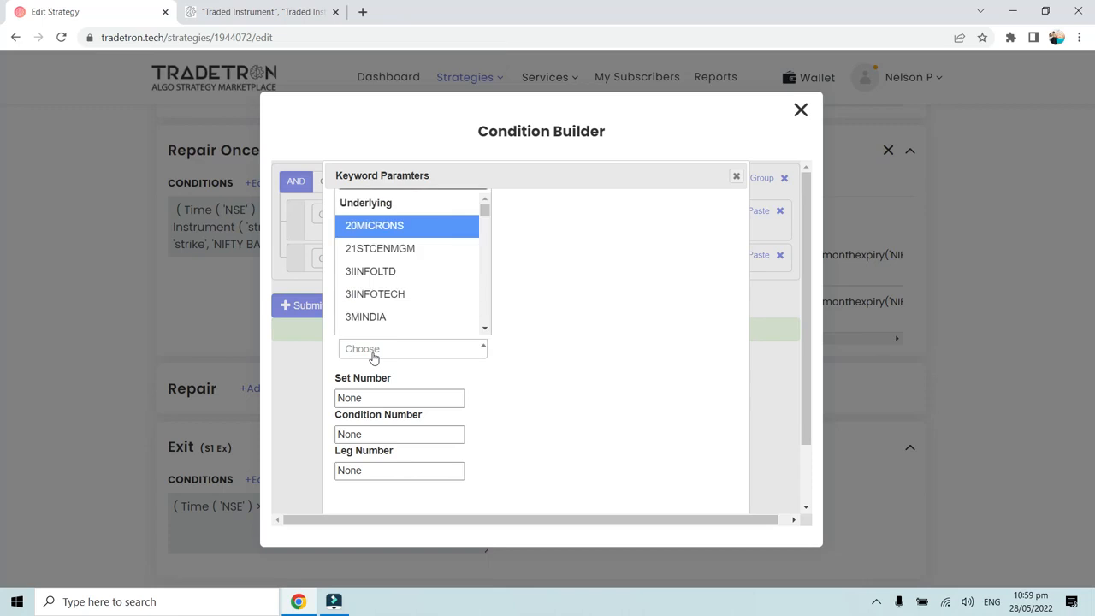
type("y b")
left_click(383, 323)
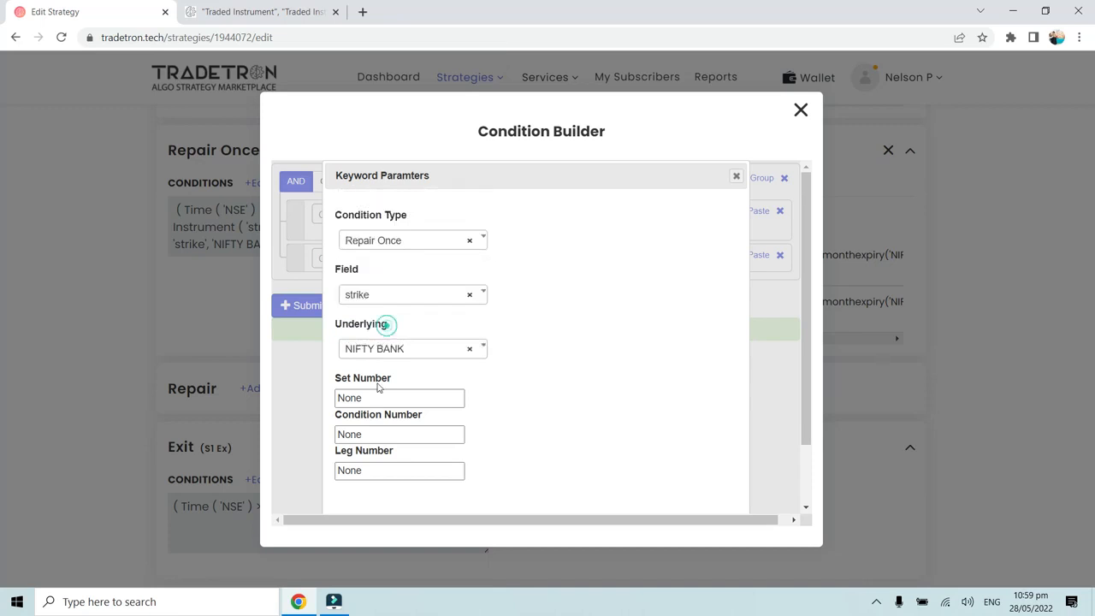
Step: Enter set number 1, condition number 2 and leg number 1, then submit the exit condition and close the Condition Builder
left_click(369, 396)
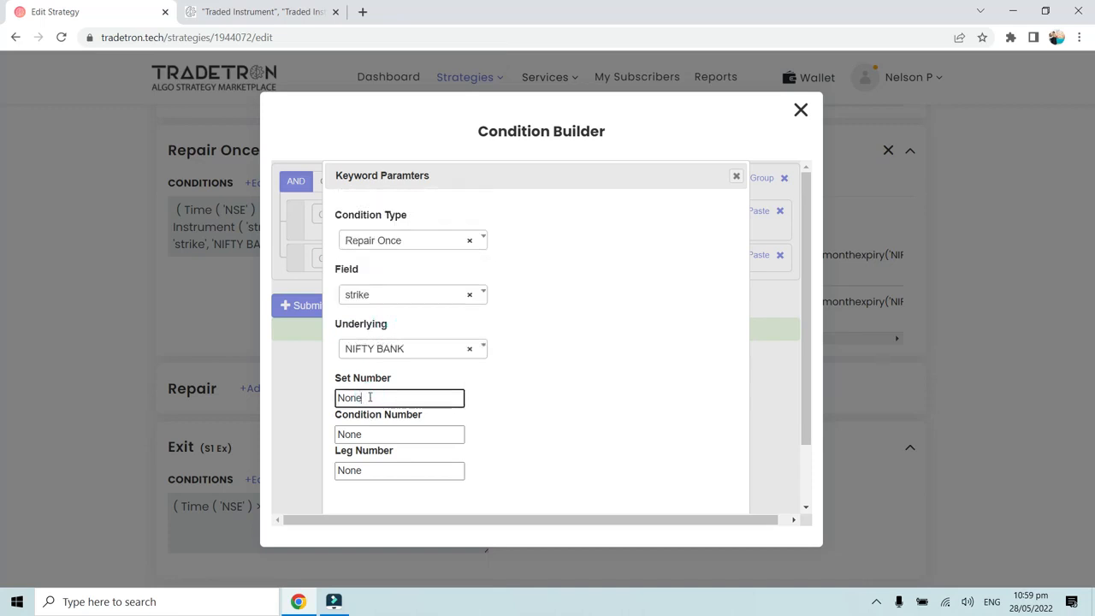
double_click(369, 397)
type("1")
double_click(361, 434)
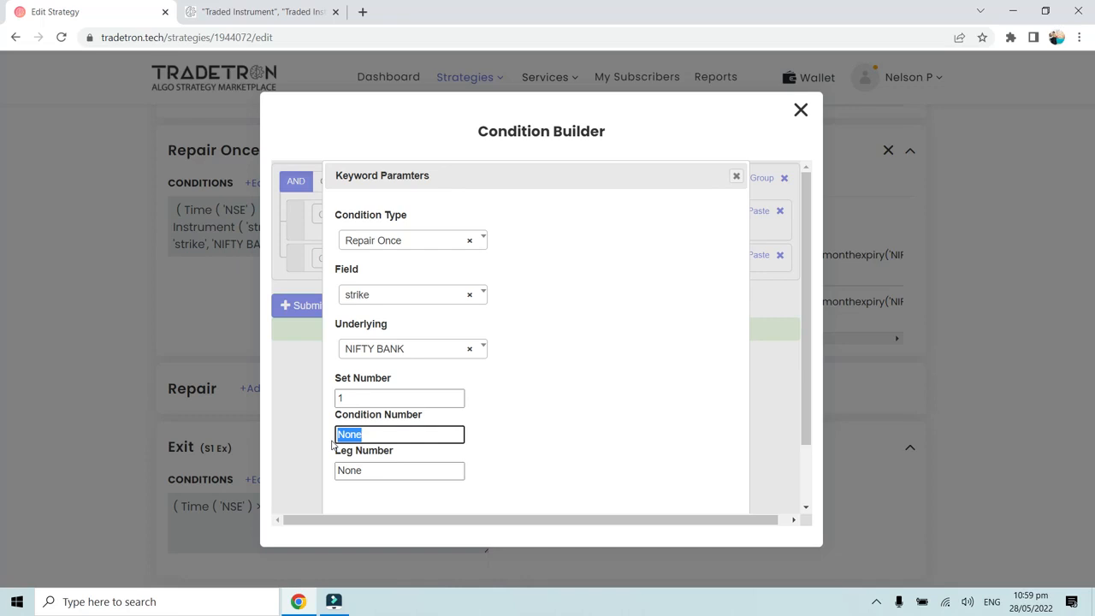
type("2")
left_click(333, 473)
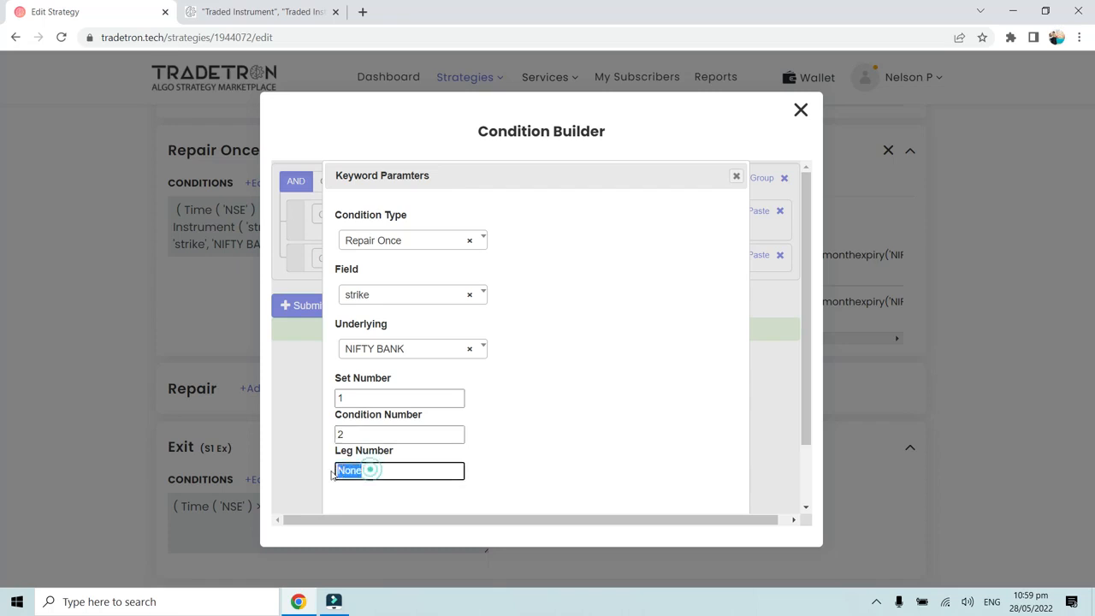
type("1")
scroll(477, 476, "down", 2)
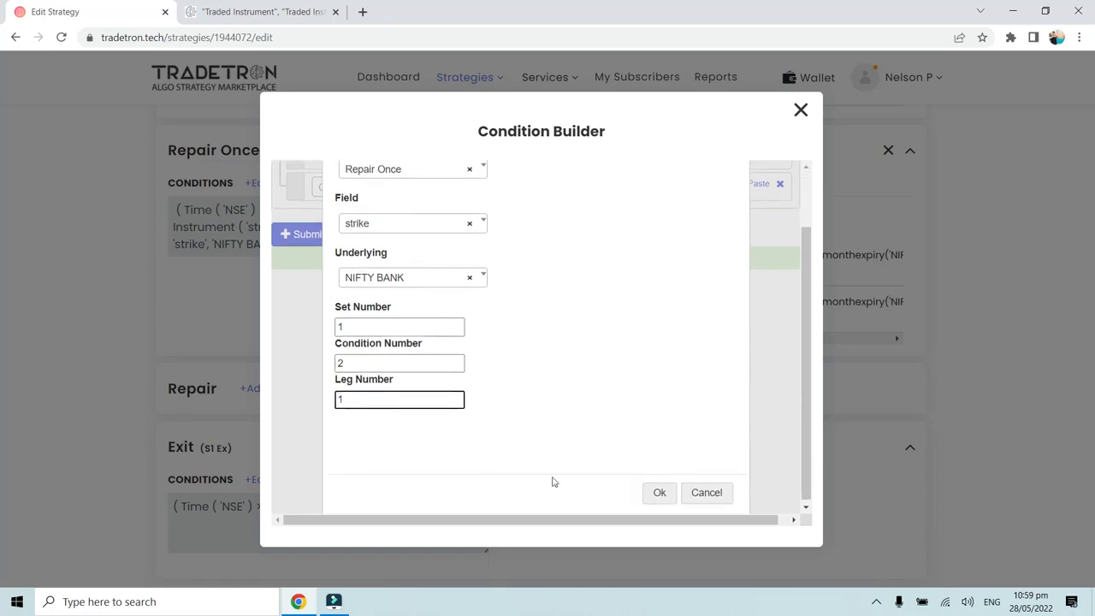
left_click(654, 494)
left_click(310, 332)
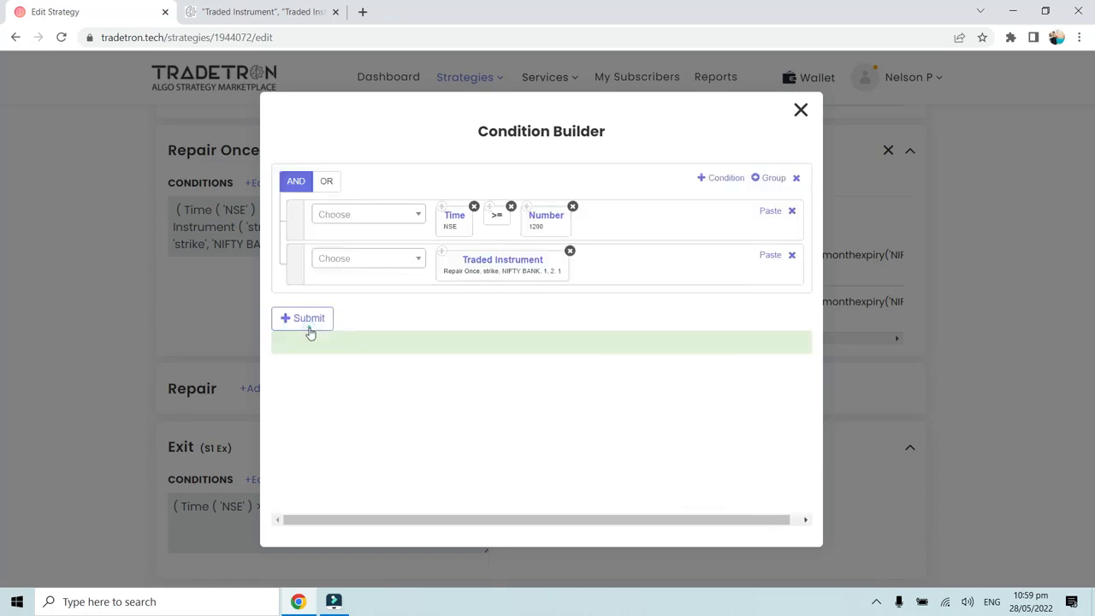
left_click(798, 108)
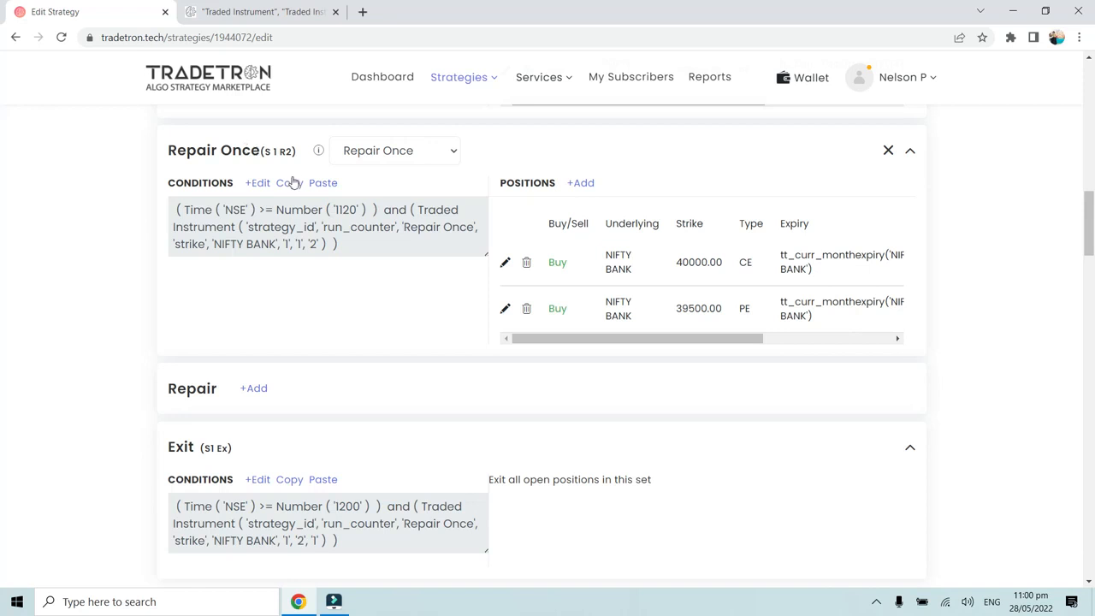
Step: Compare the Exit (S1 Ex) Traded Instrument parameters with the Entry (S1 E), Repair Once (S 1 R1) and Repair Once (S 1 R2) headings
scroll(289, 416, "down", 1)
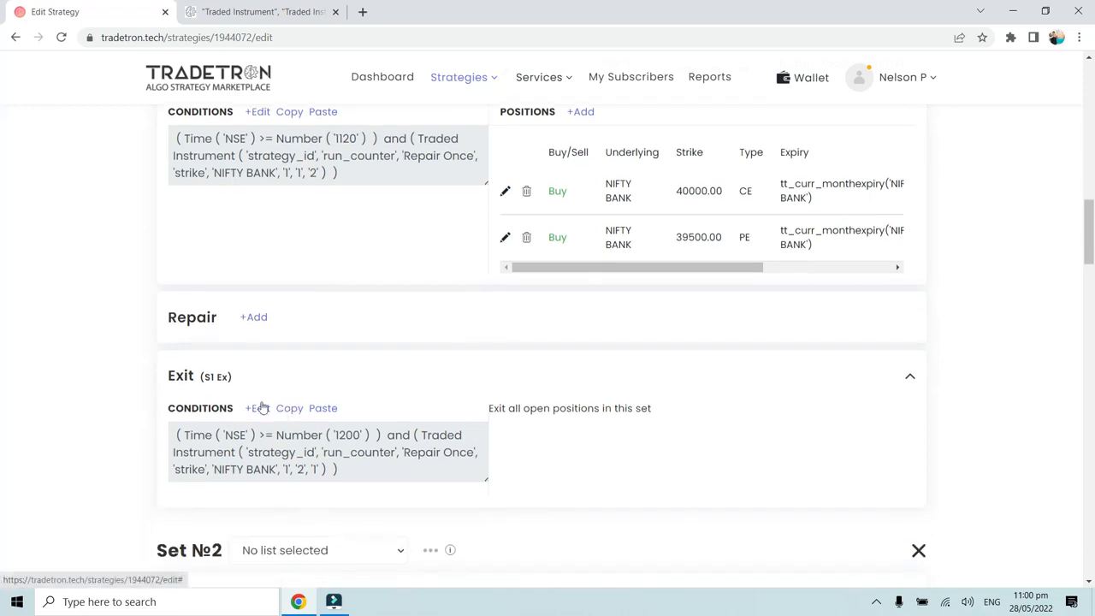
left_click(259, 408)
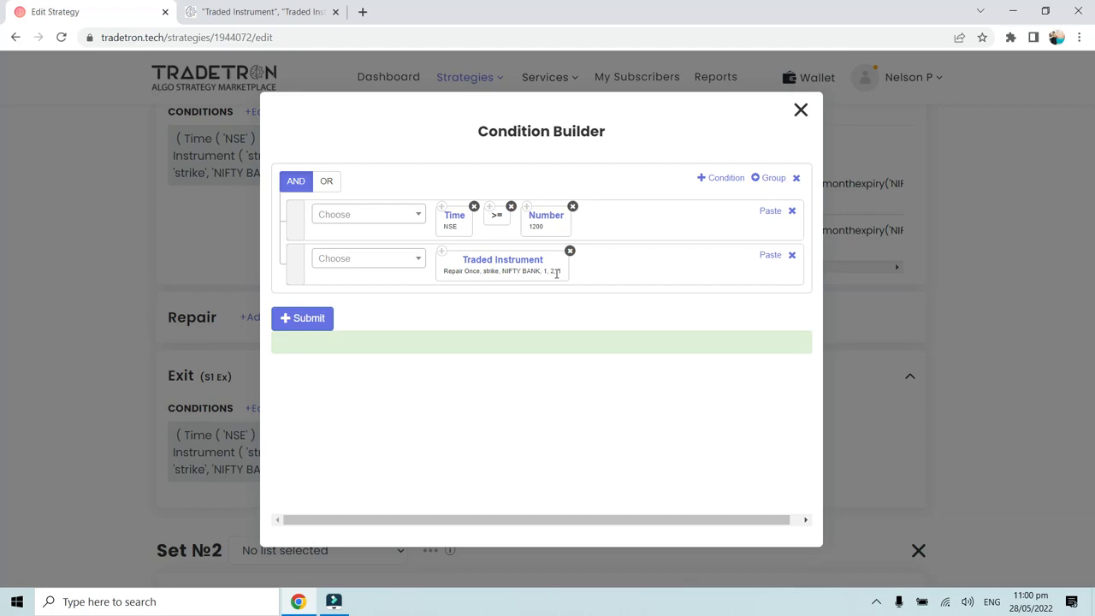
left_click(801, 110)
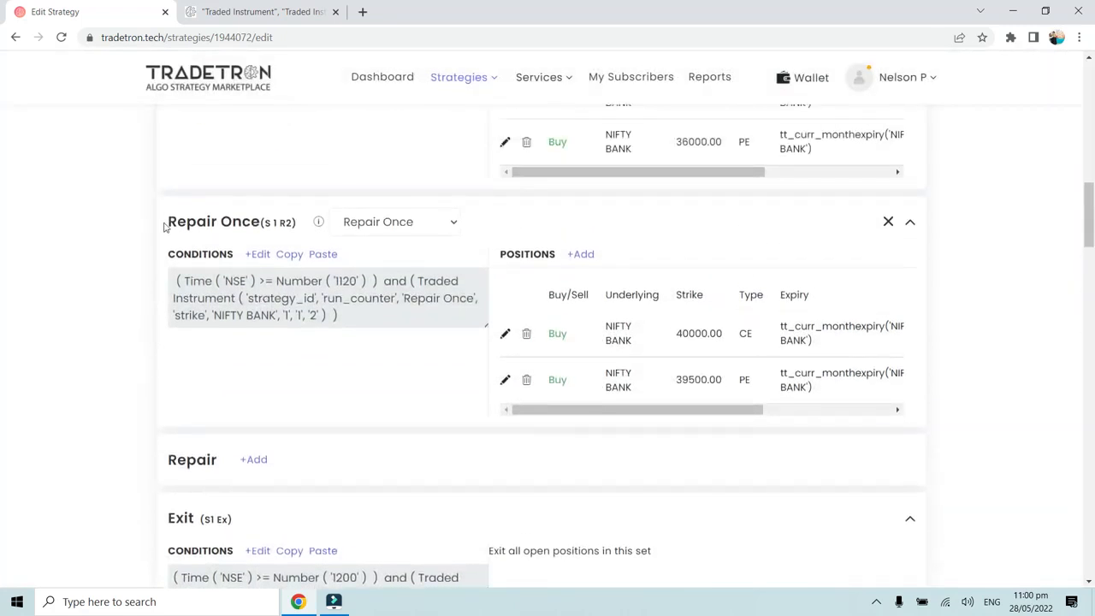
triple_click(166, 225)
scroll(217, 261, "up", 3)
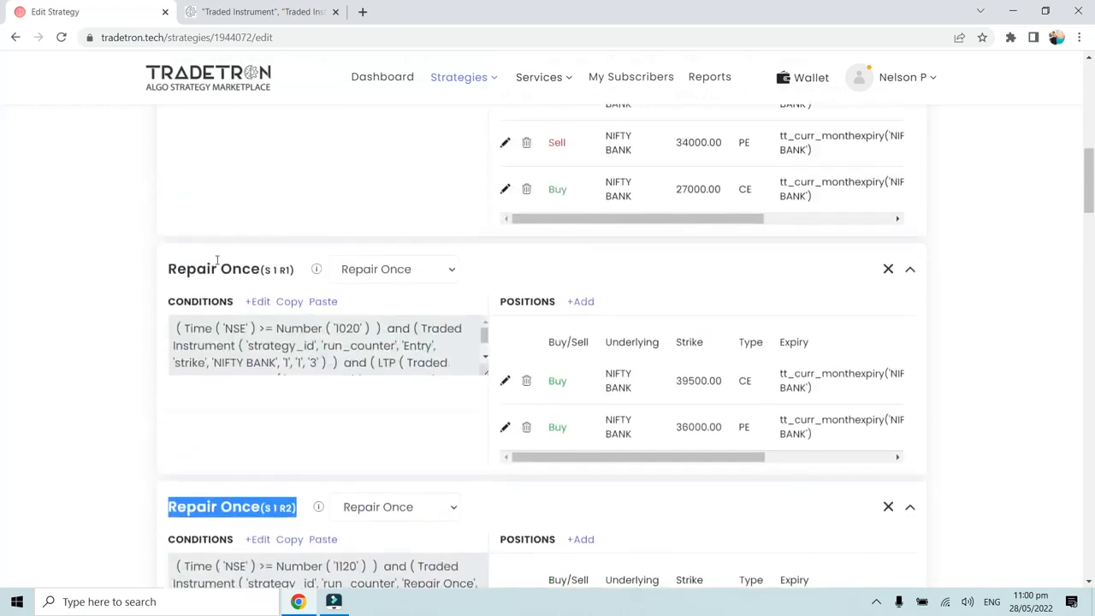
left_click_drag(172, 269, 299, 269)
scroll(298, 269, "up", 3)
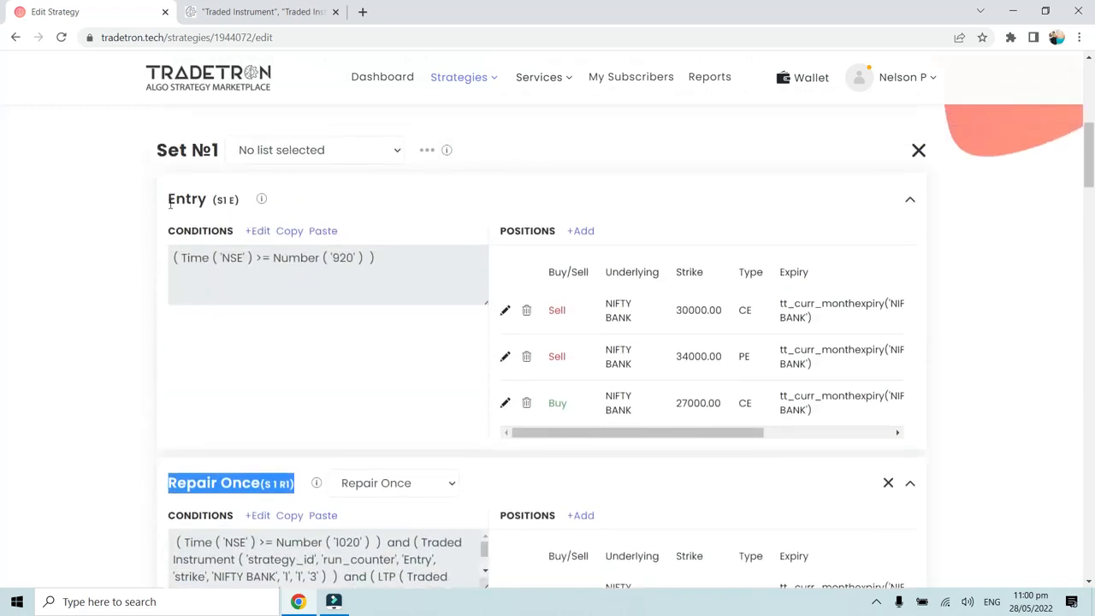
left_click_drag(171, 203, 231, 203)
scroll(231, 206, "down", 3)
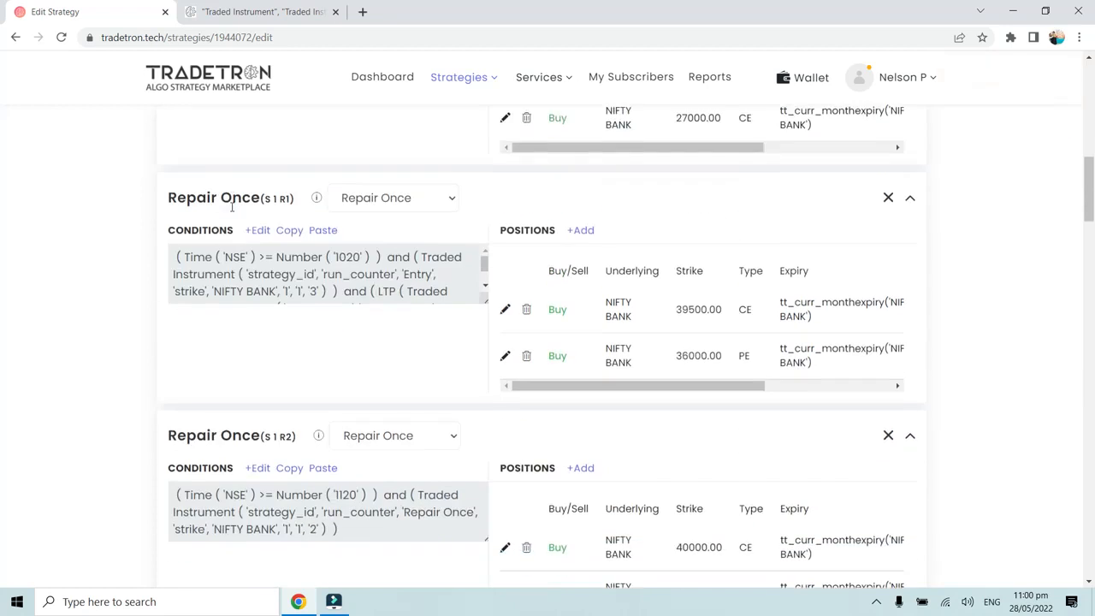
scroll(266, 248, "down", 1)
scroll(270, 257, "down", 2)
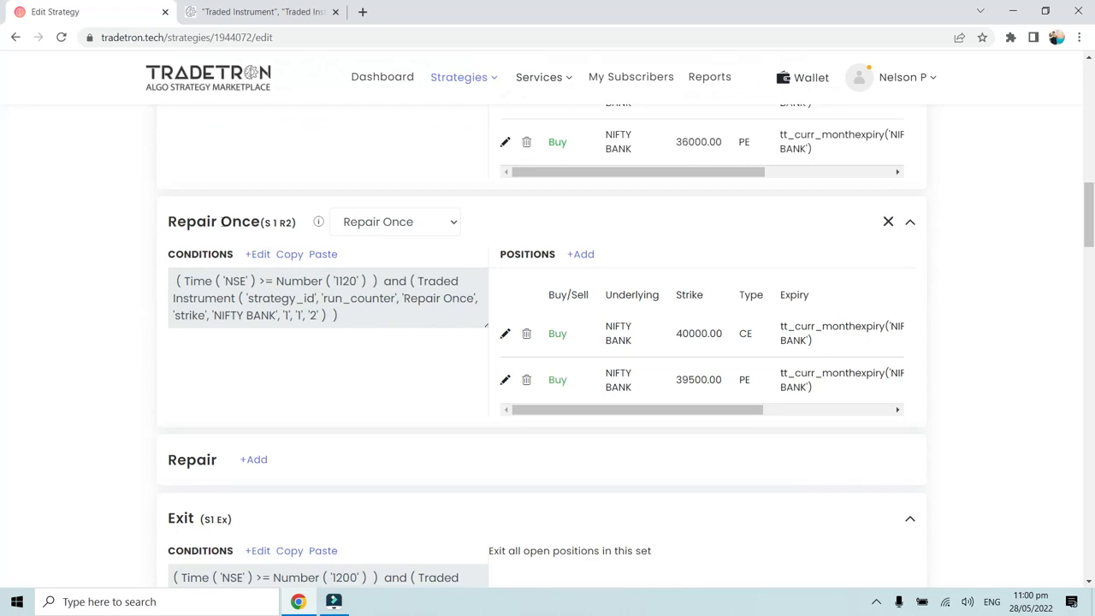
left_click_drag(169, 224, 297, 221)
left_click(299, 218)
scroll(288, 329, "down", 3)
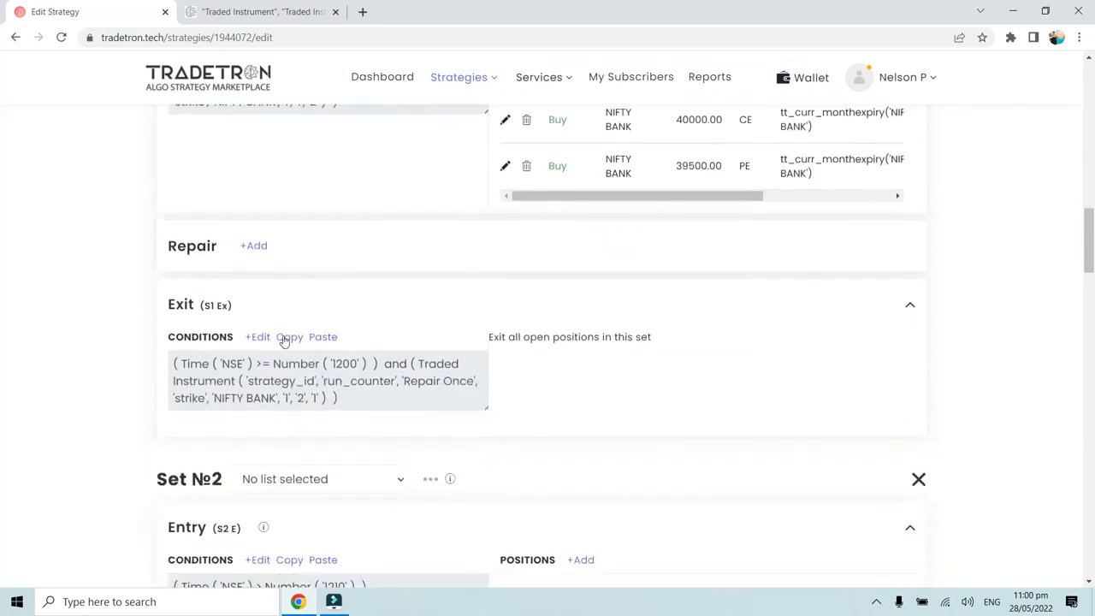
left_click(266, 342)
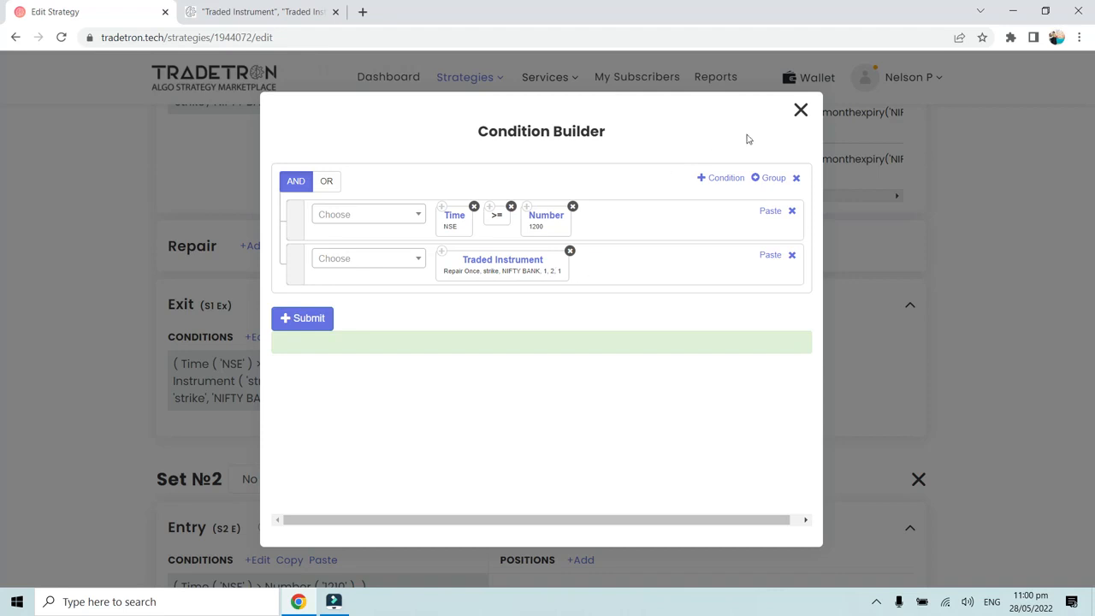
left_click(800, 110)
scroll(701, 267, "up", 2)
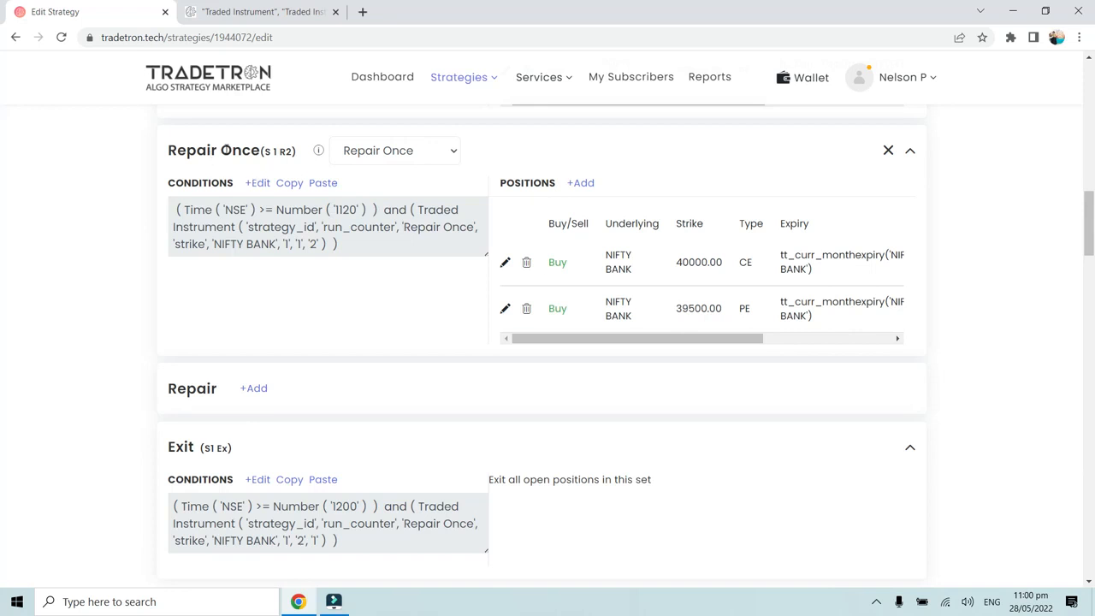
Step: Change the leg number of the Exit (S1 Ex) Traded Instrument to 2, submit the condition and close the builder
left_click(256, 479)
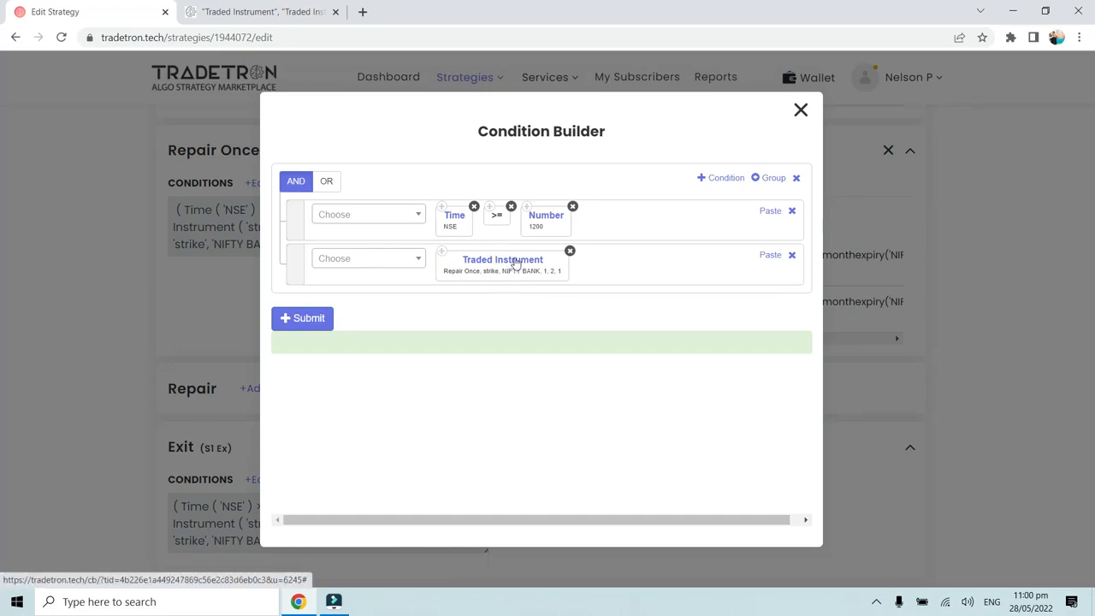
left_click(513, 261)
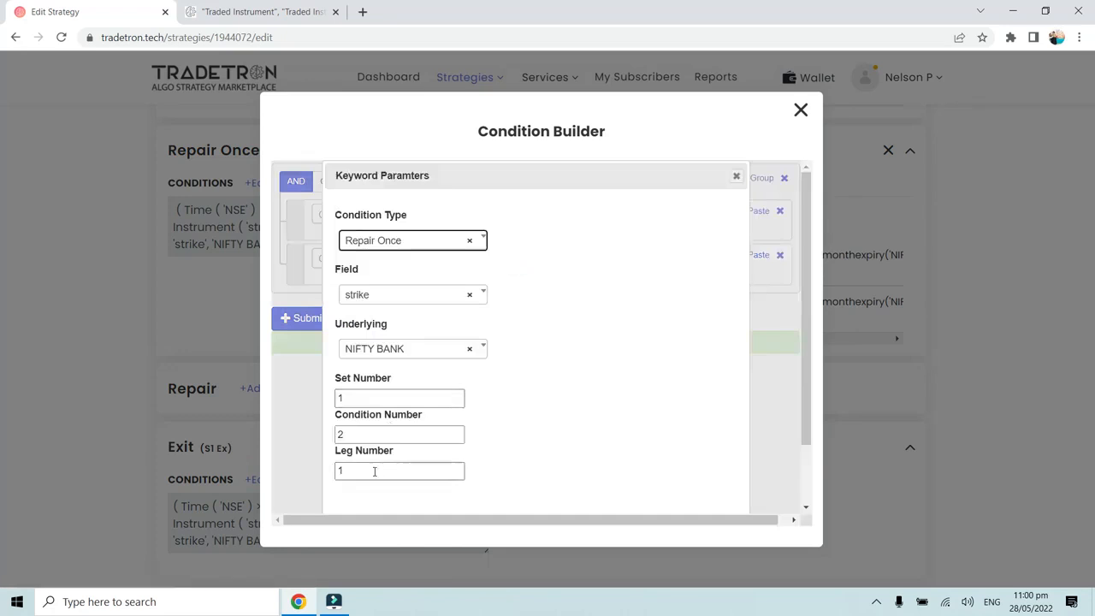
left_click_drag(349, 470, 331, 470)
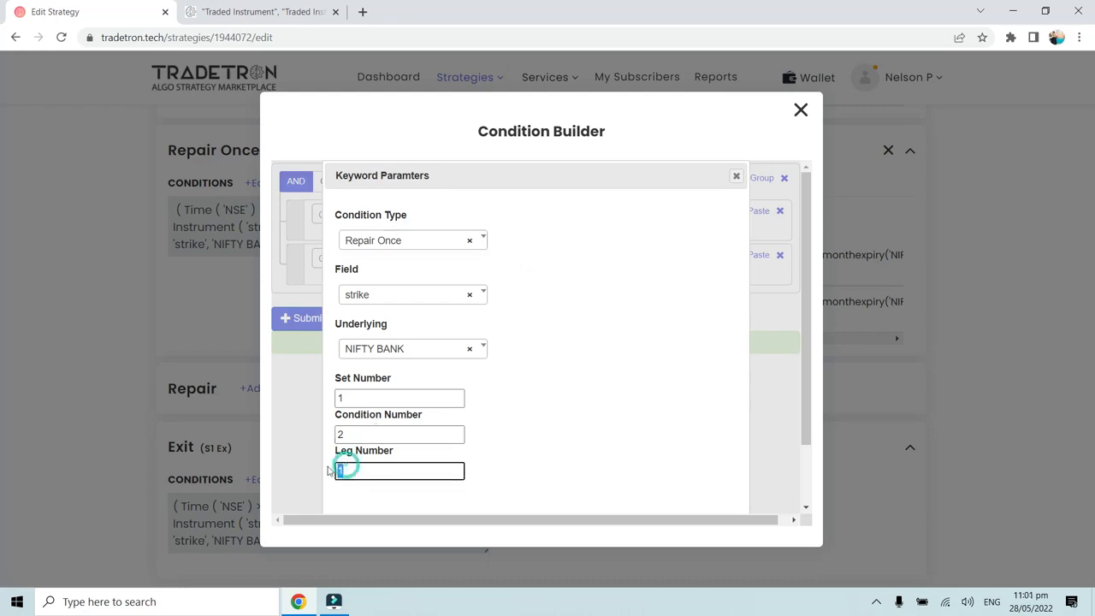
type("2")
scroll(516, 478, "down", 1)
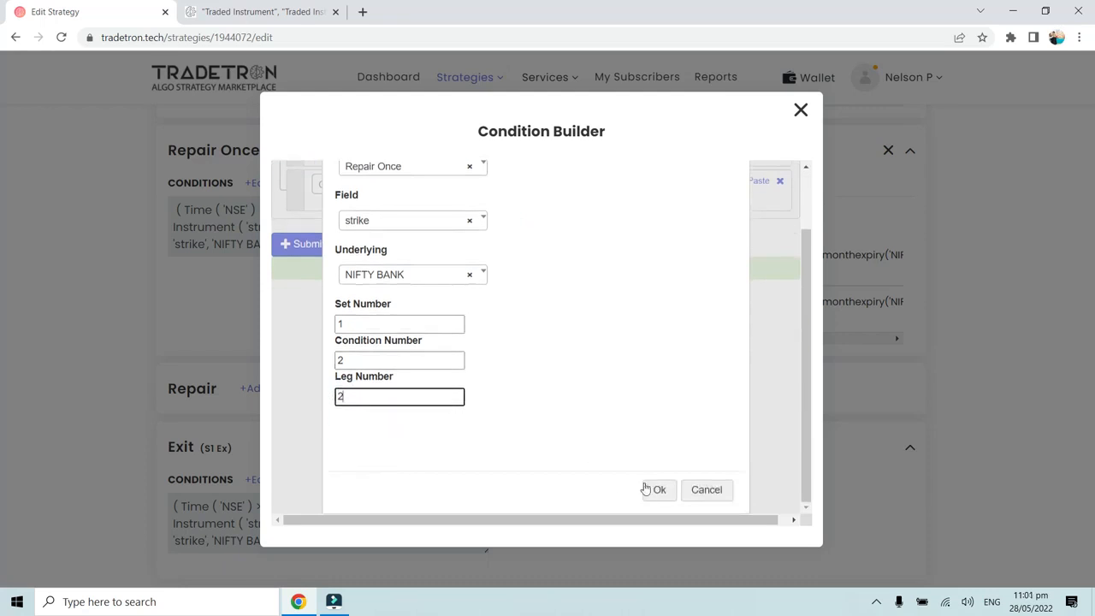
left_click(650, 490)
left_click(308, 320)
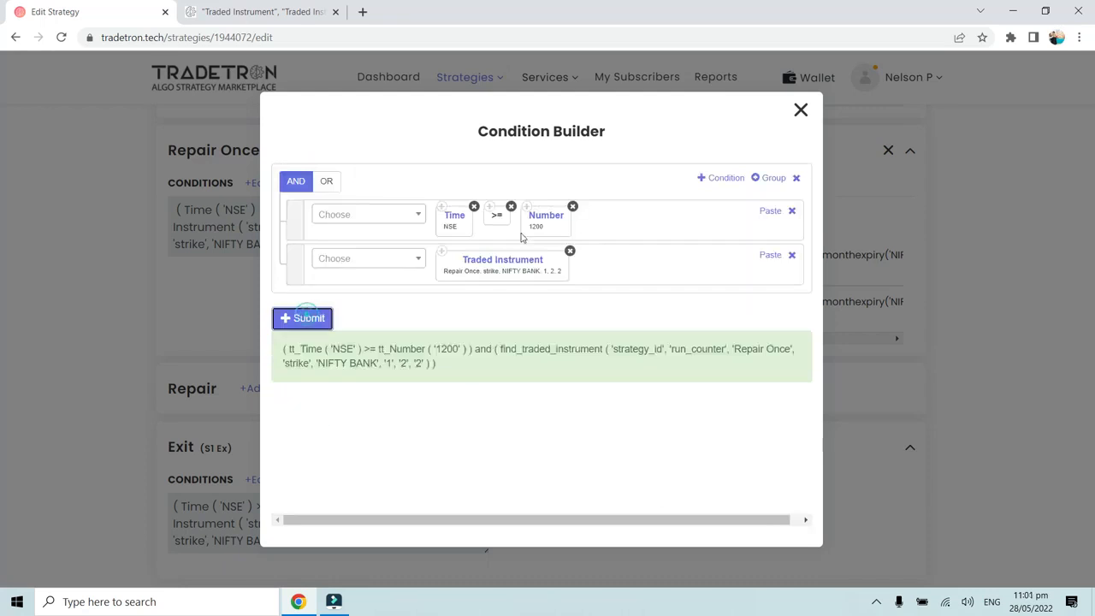
left_click(799, 112)
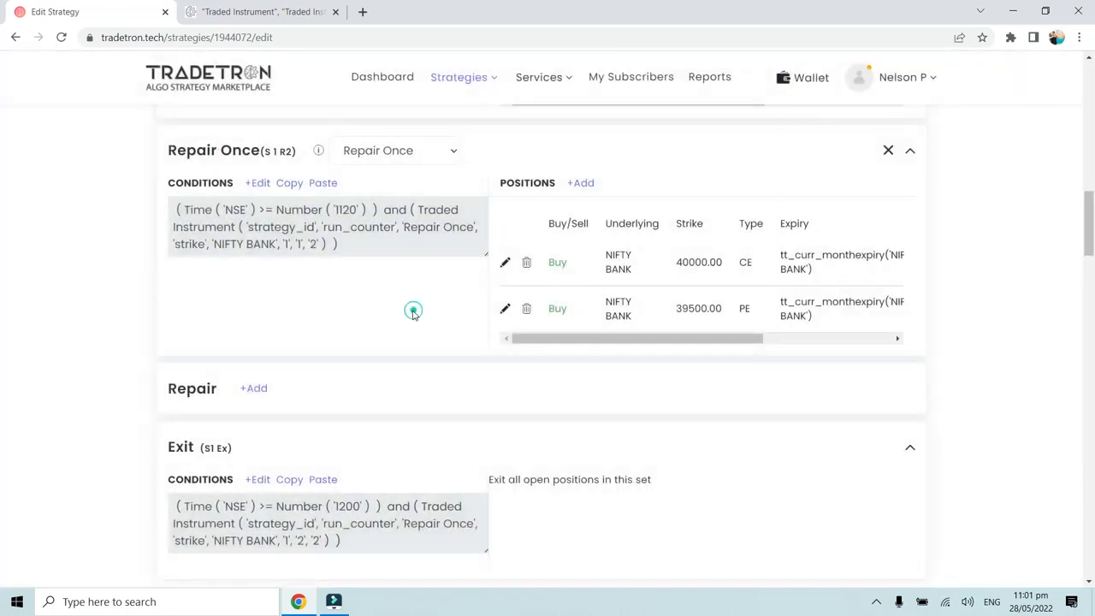
Step: Save the updated strategy and dismiss the confirmation without deploying or backtesting
scroll(413, 311, "down", 1)
scroll(413, 316, "down", 8)
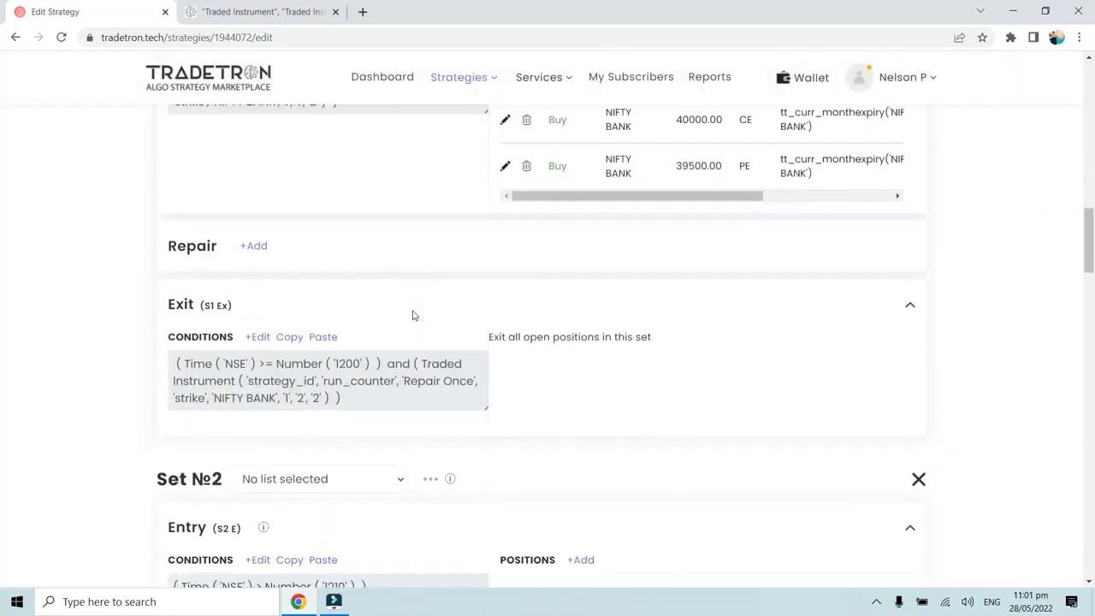
scroll(413, 315, "down", 20)
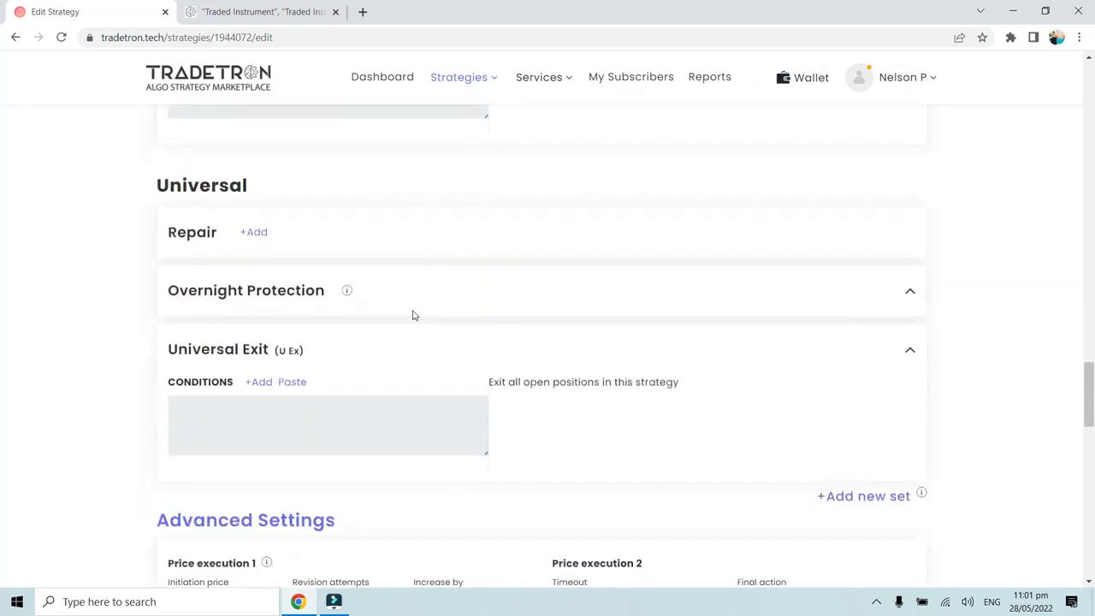
left_click(571, 325)
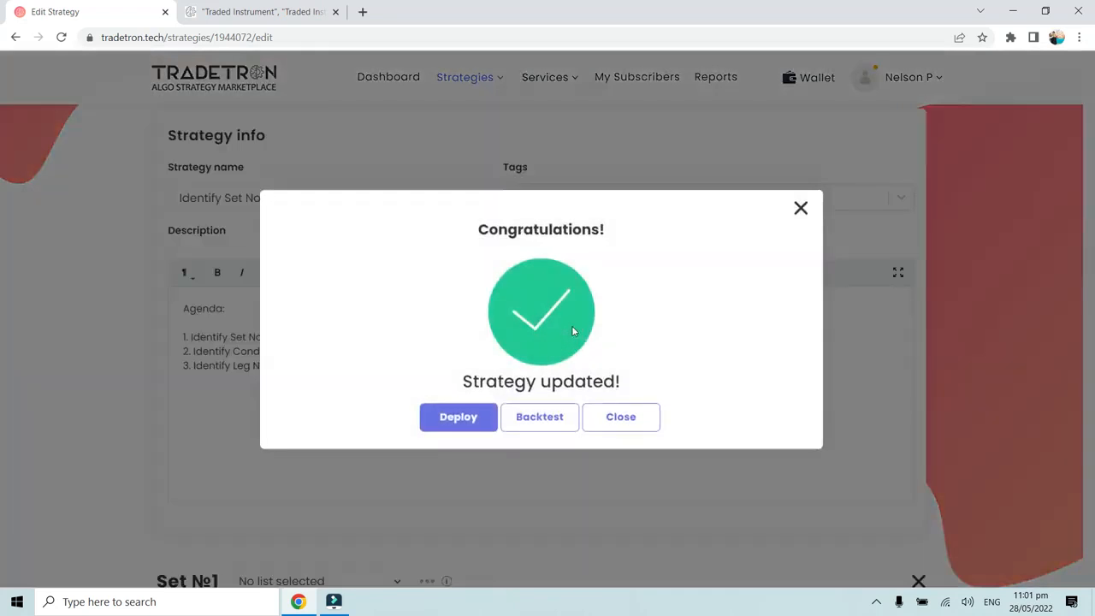
left_click(620, 420)
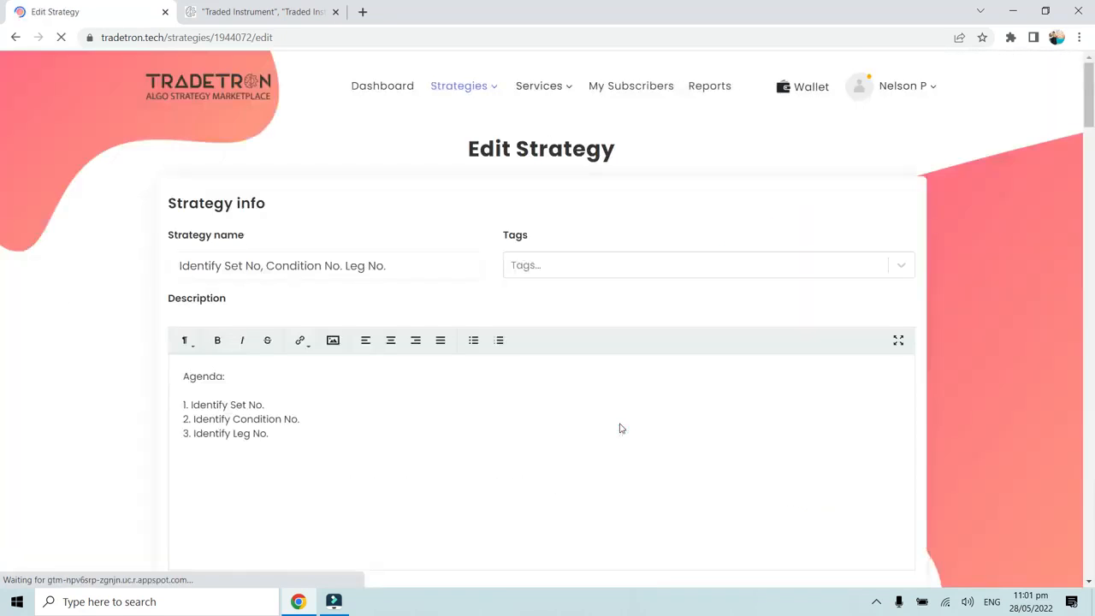
Step: Examine the headings, conditions and position legs of the Entry (S2 E) and Repair Once (S 2 R1) sections in Set №2
scroll(621, 427, "down", 5)
scroll(621, 428, "down", 12)
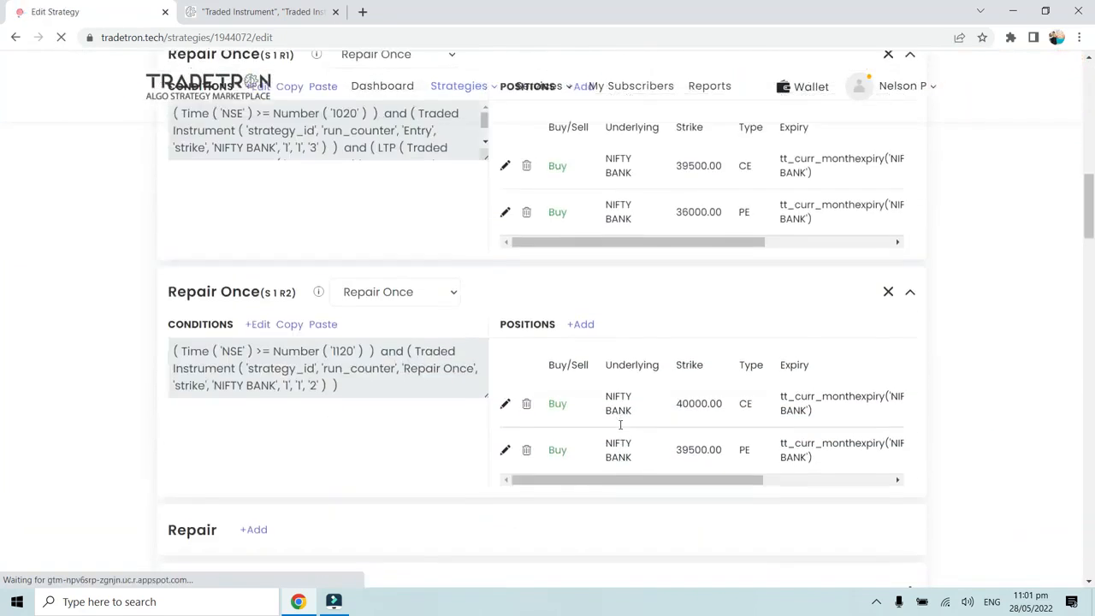
scroll(621, 430, "down", 3)
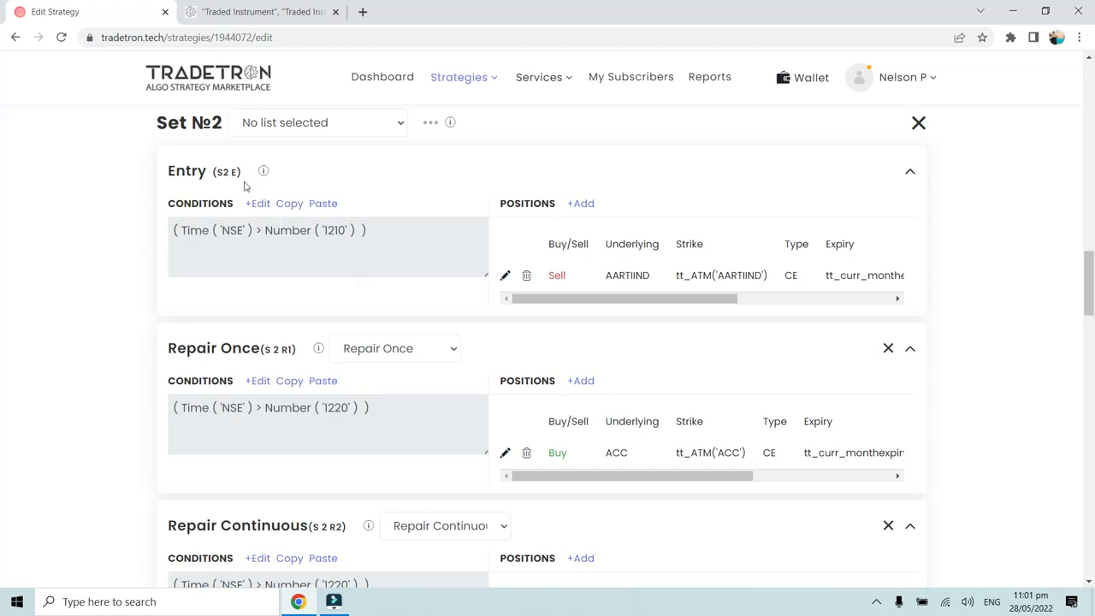
scroll(560, 344, "up", 1)
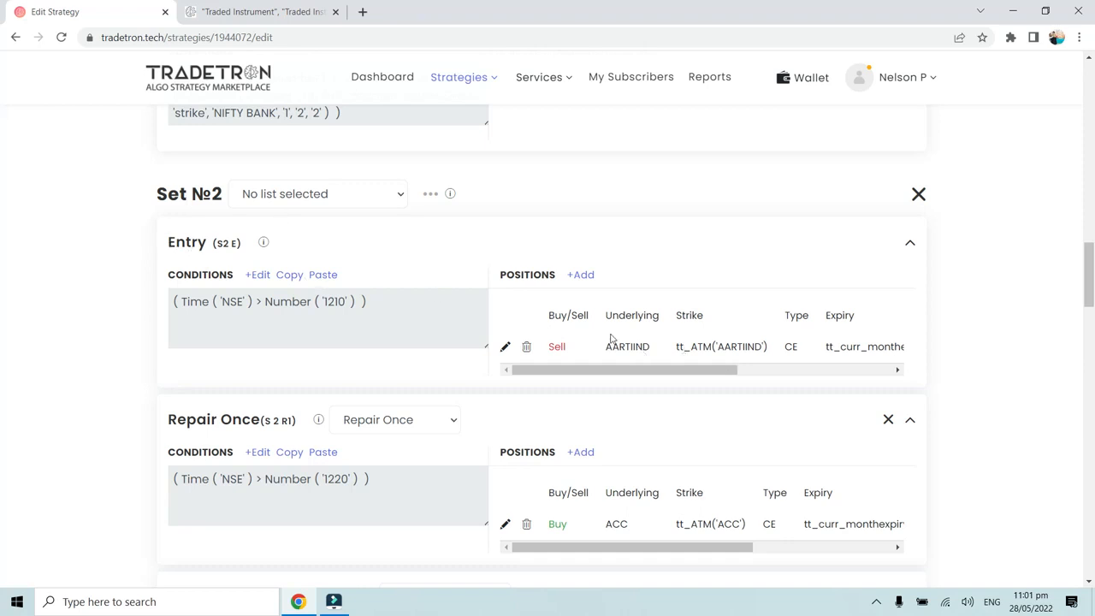
scroll(663, 421, "down", 1)
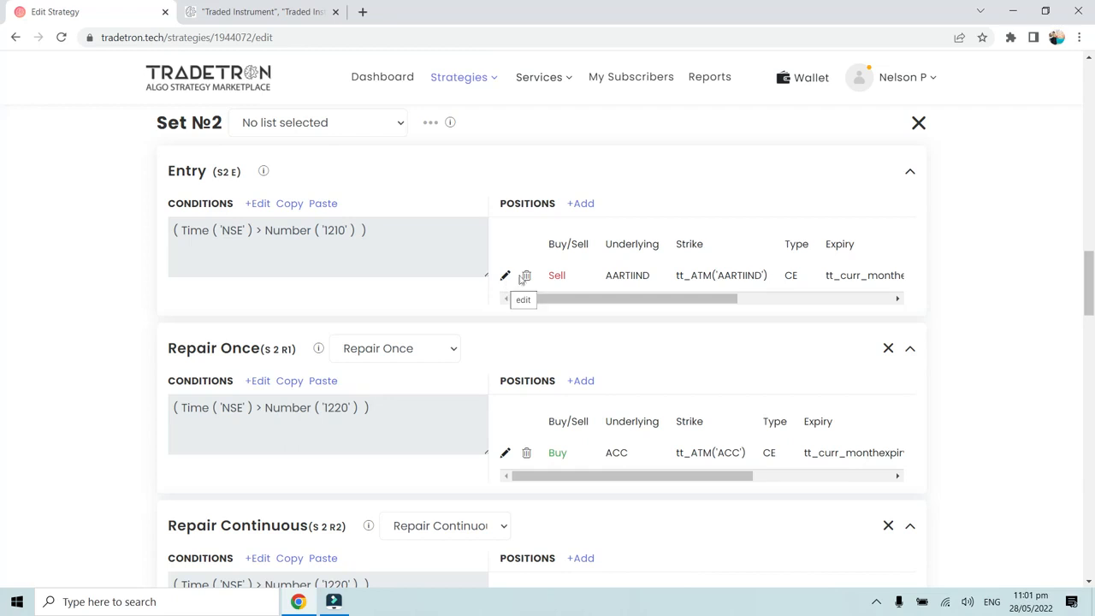
left_click_drag(608, 456, 641, 459)
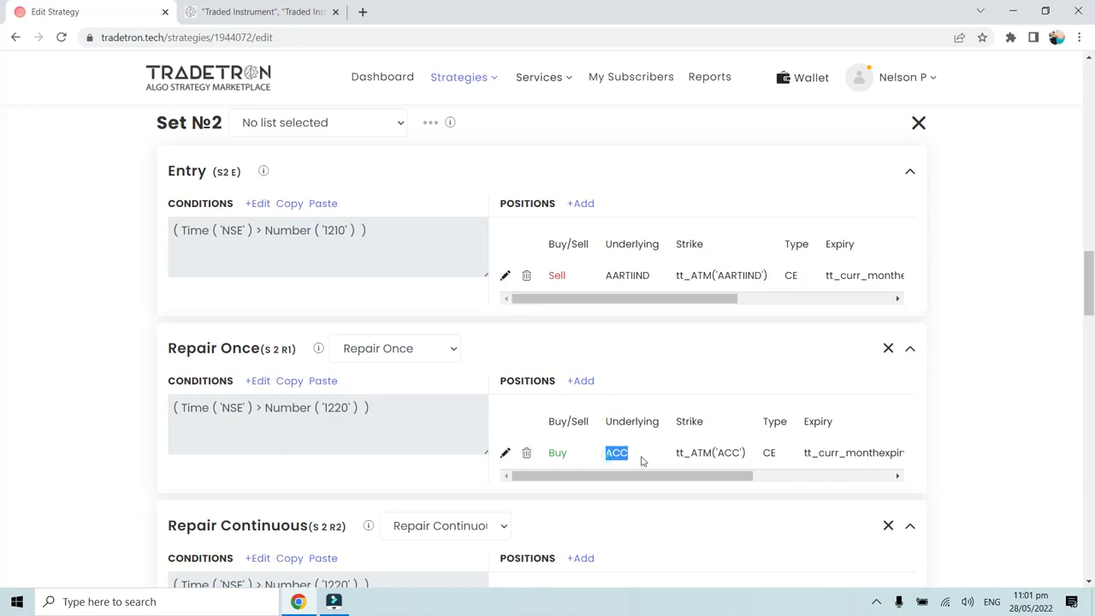
left_click(642, 458)
Step: Add a Traded Instrument keyword with the field strike as a new condition row in Repair Once (S 2 R1)
left_click(263, 380)
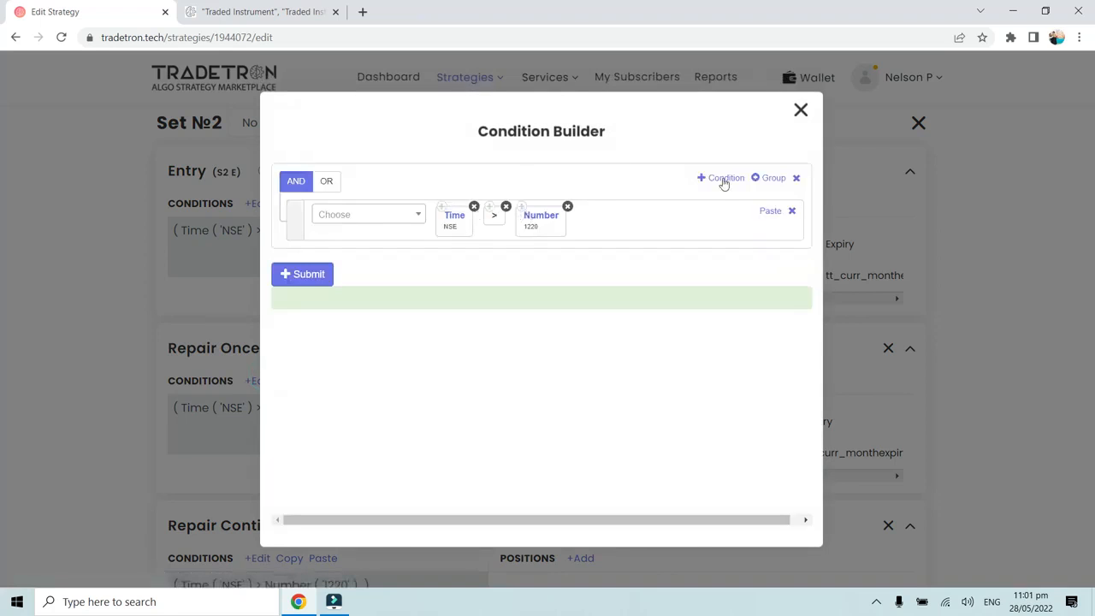
left_click(723, 178)
left_click(401, 264)
type("Traded")
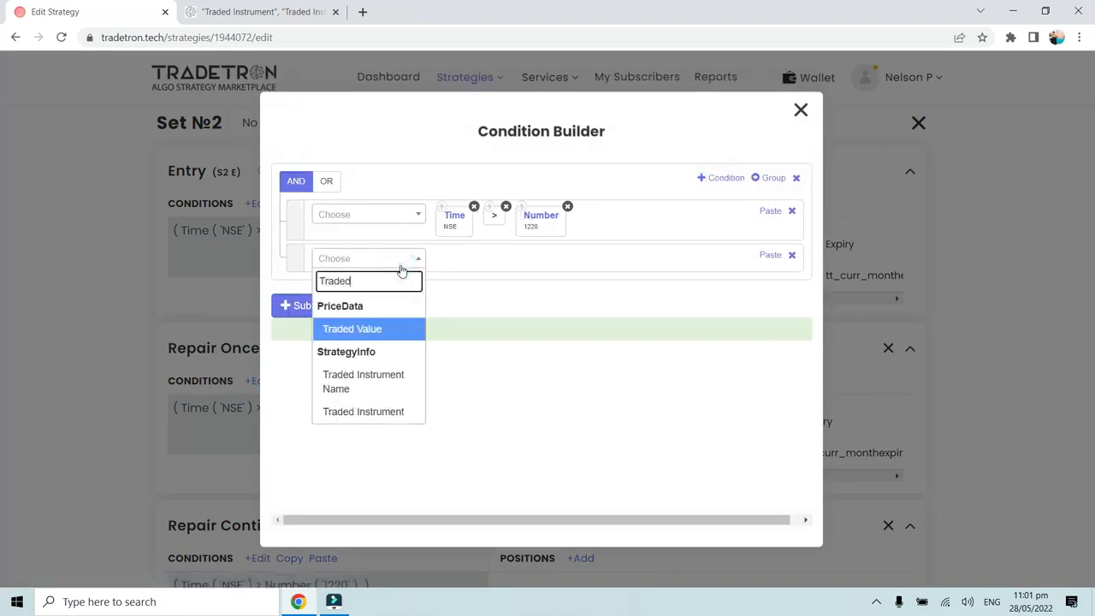
left_click(363, 411)
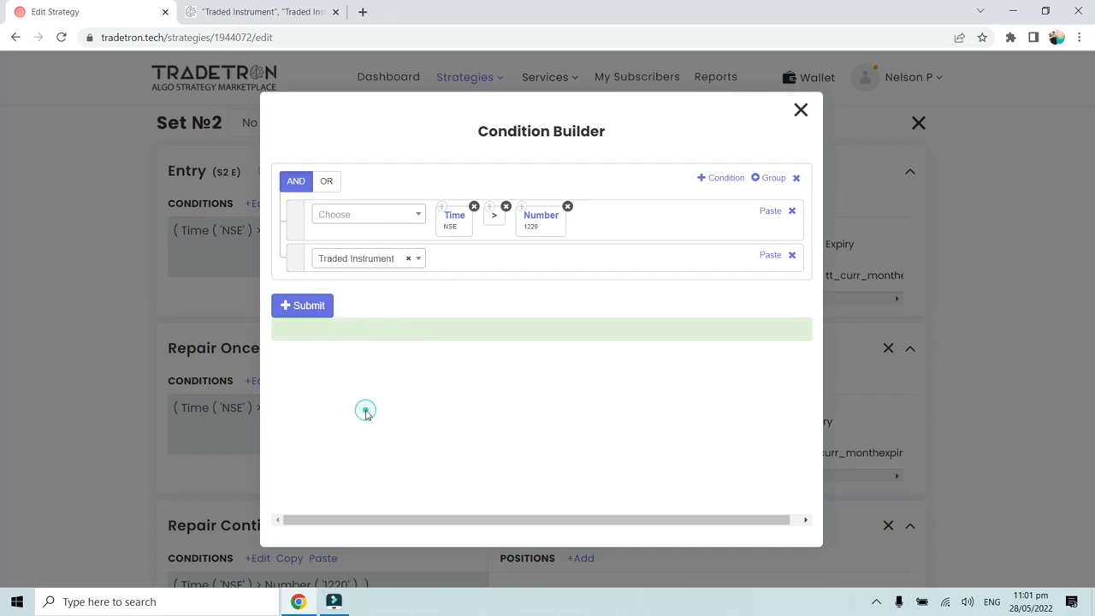
left_click(368, 296)
left_click(368, 366)
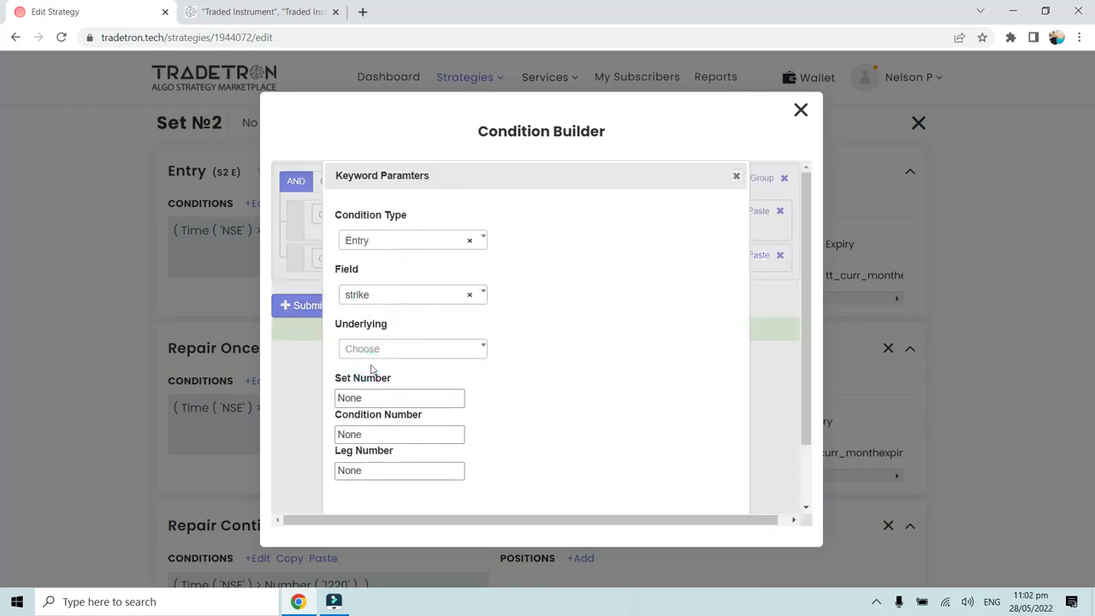
Step: Choose AARTIIND as the underlying of the Traded Instrument keyword
left_click(373, 354)
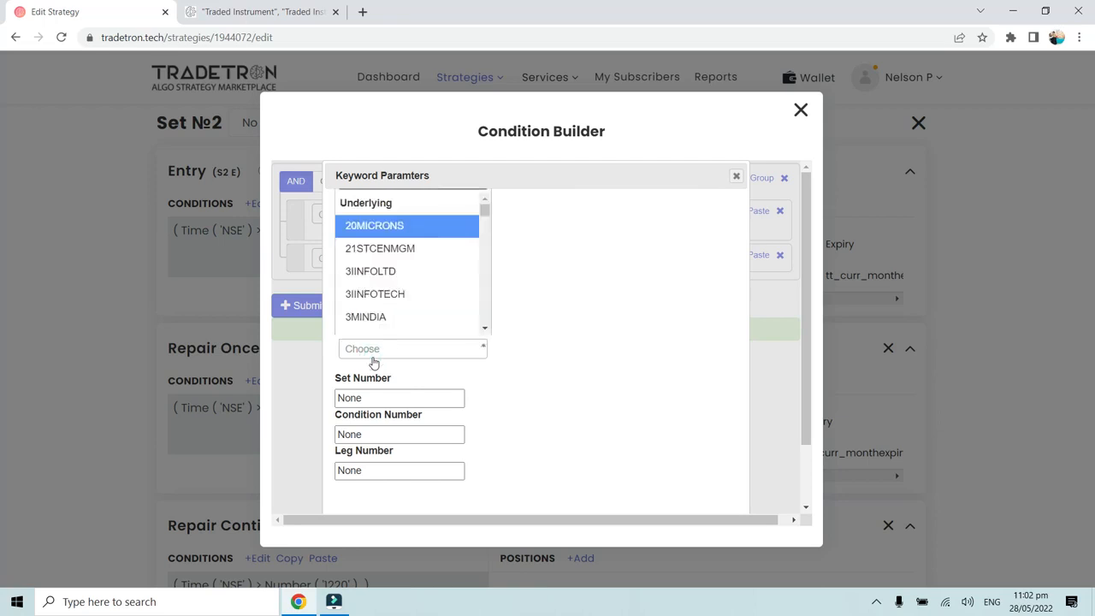
key("a")
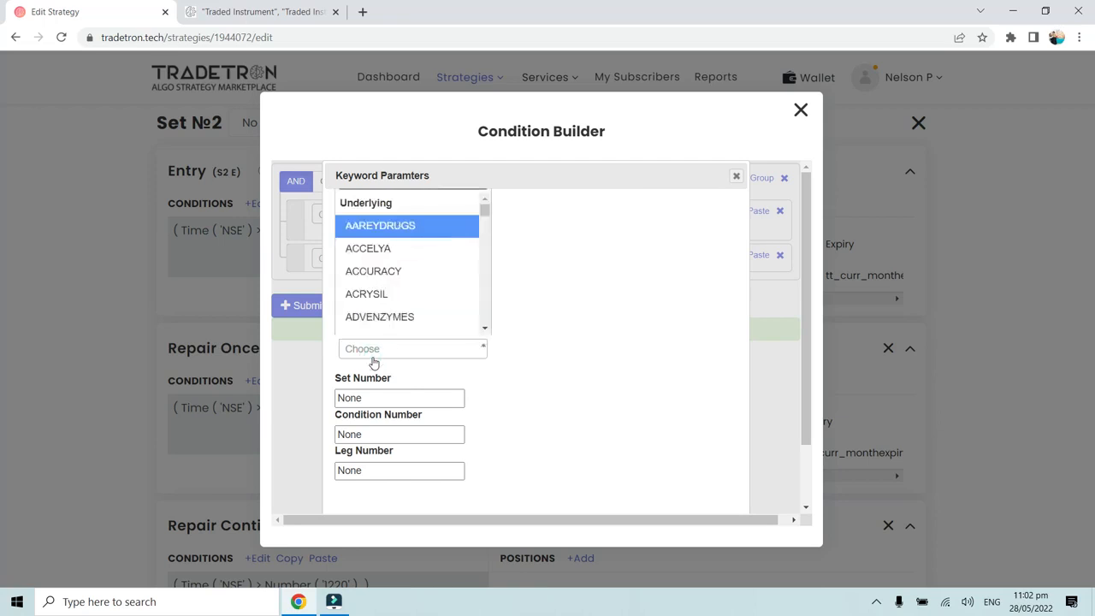
type("aa")
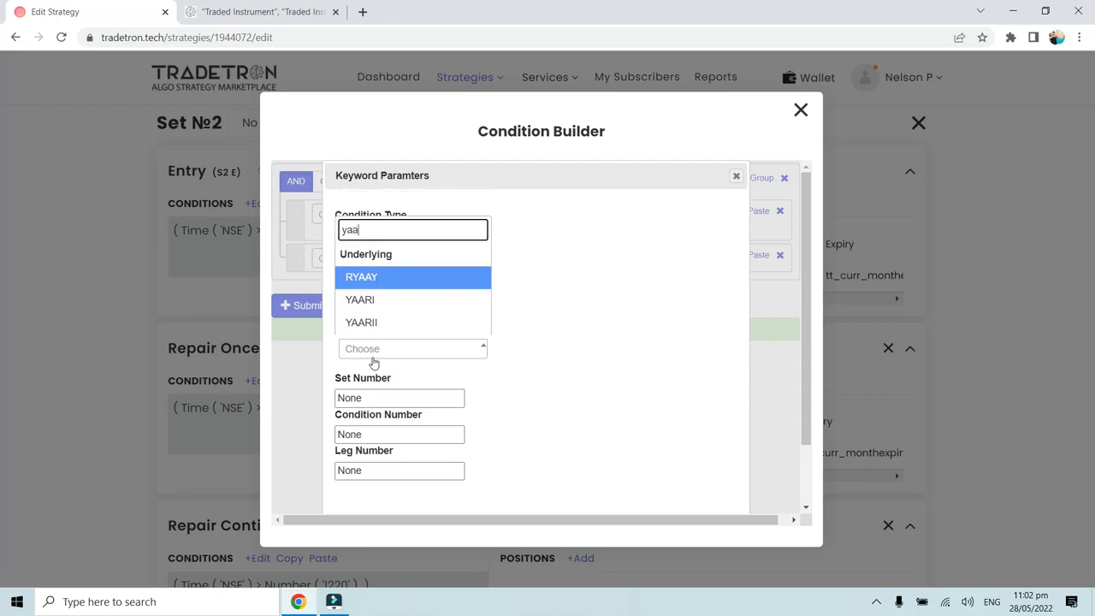
key("BackSpace")
key("BackSpace")
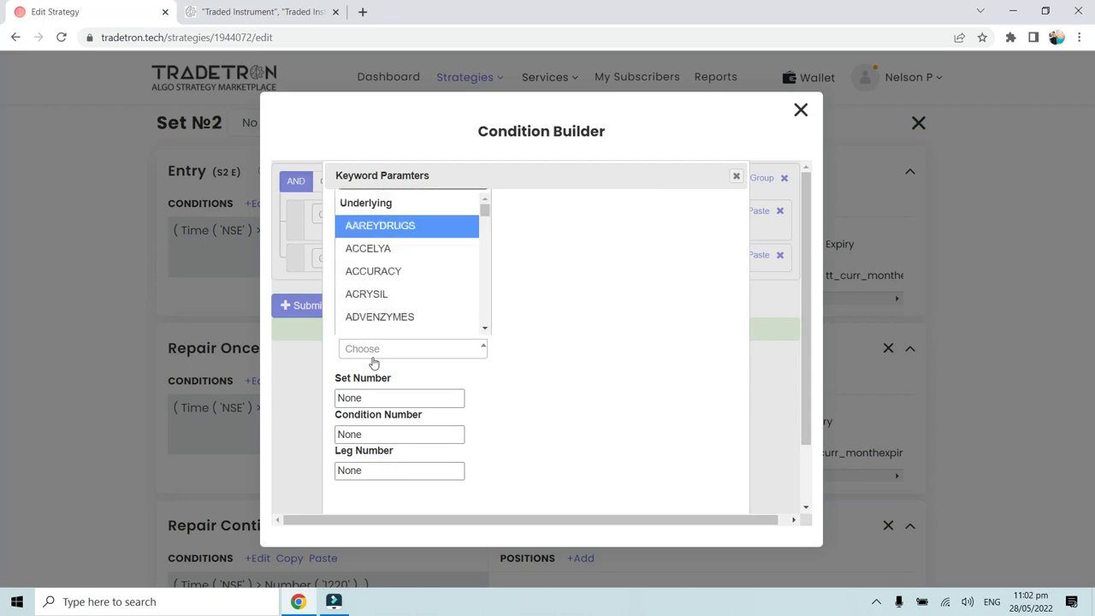
key("BackSpace")
type("r")
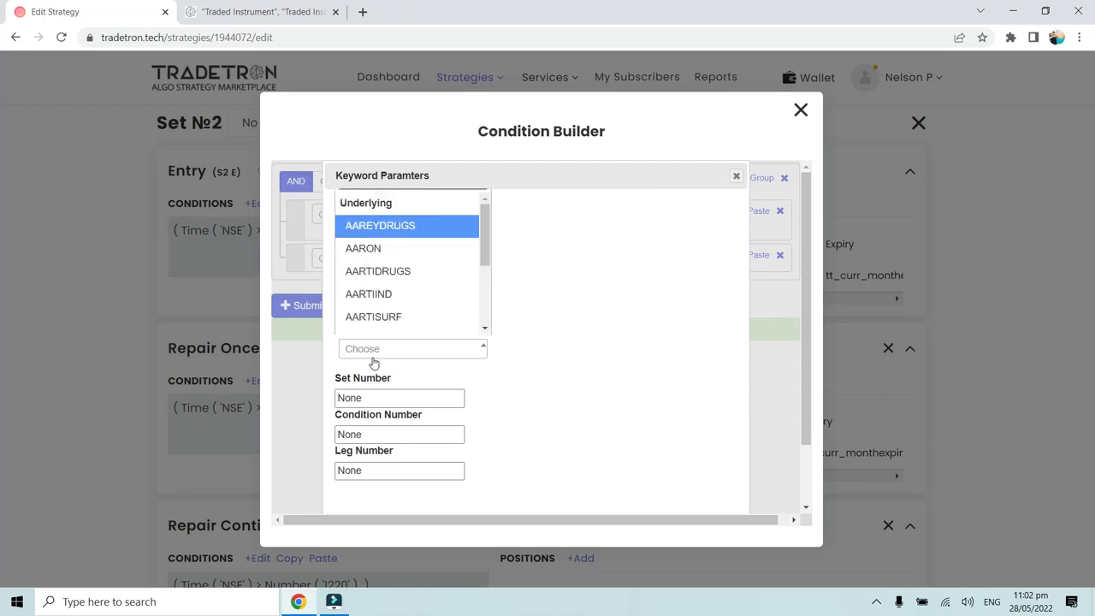
left_click(379, 294)
Step: Enter set number 2, condition number 1 and leg number 1, then submit the Repair Once (S 2 R1) condition and close the builder
double_click(385, 397)
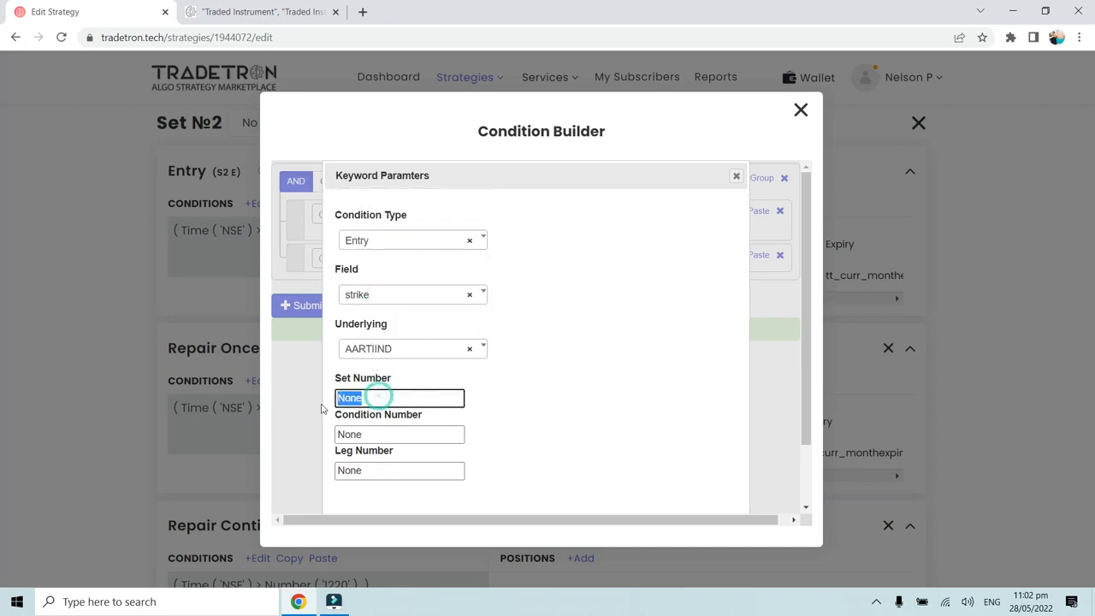
type("2")
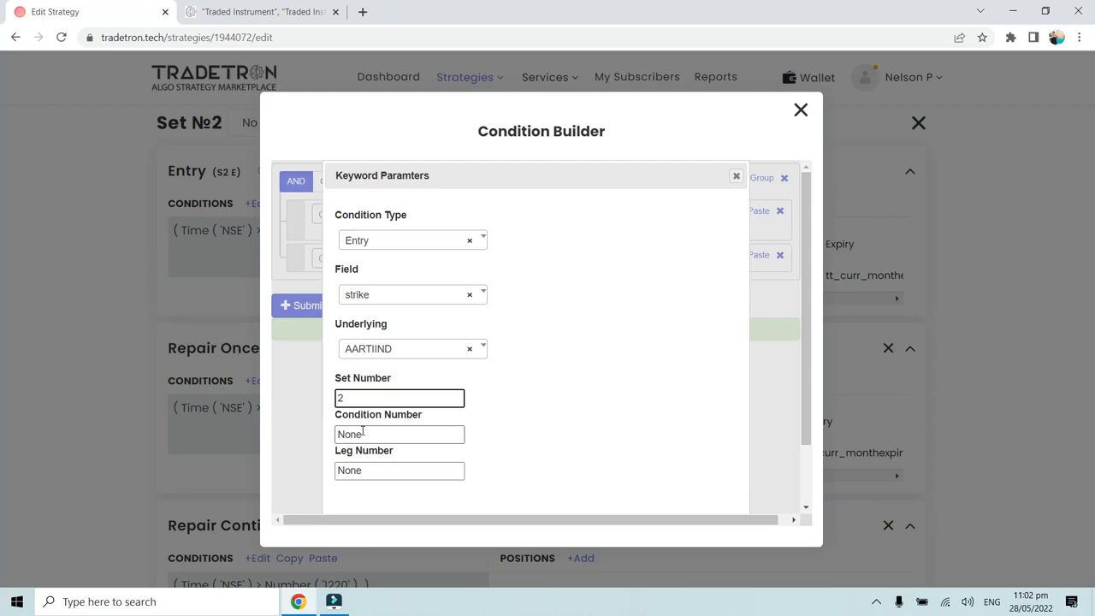
double_click(365, 434)
type("1")
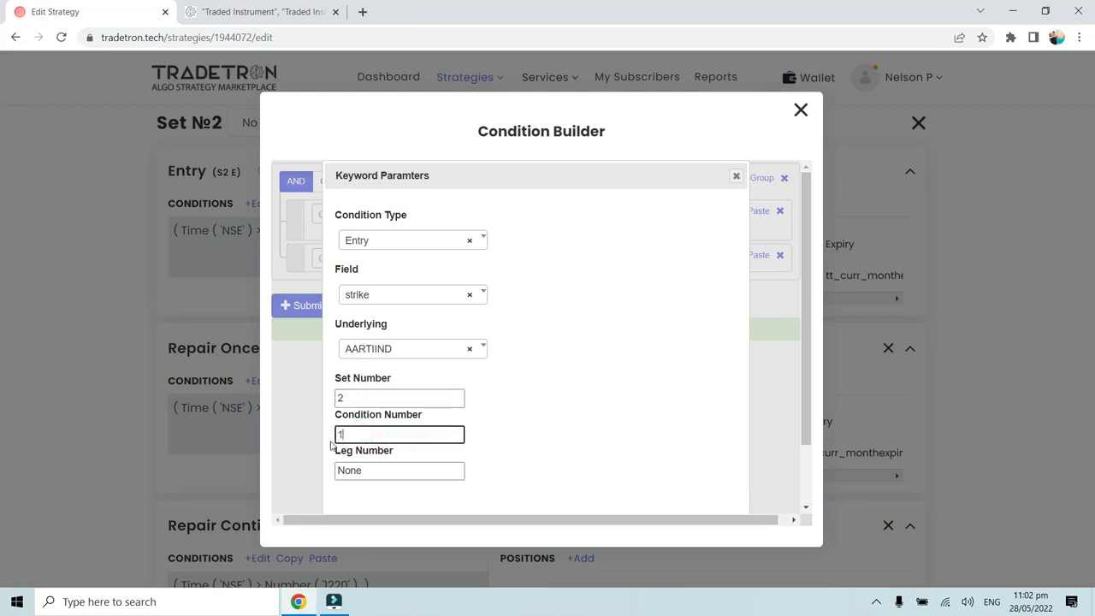
double_click(372, 467)
type("1")
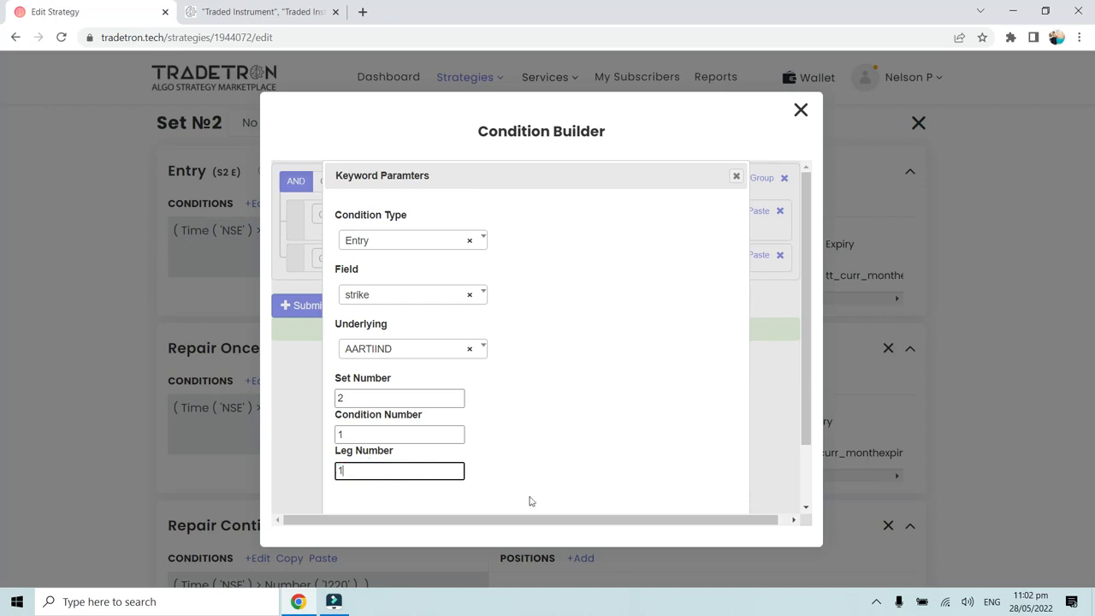
scroll(564, 494, "down", 2)
left_click(656, 489)
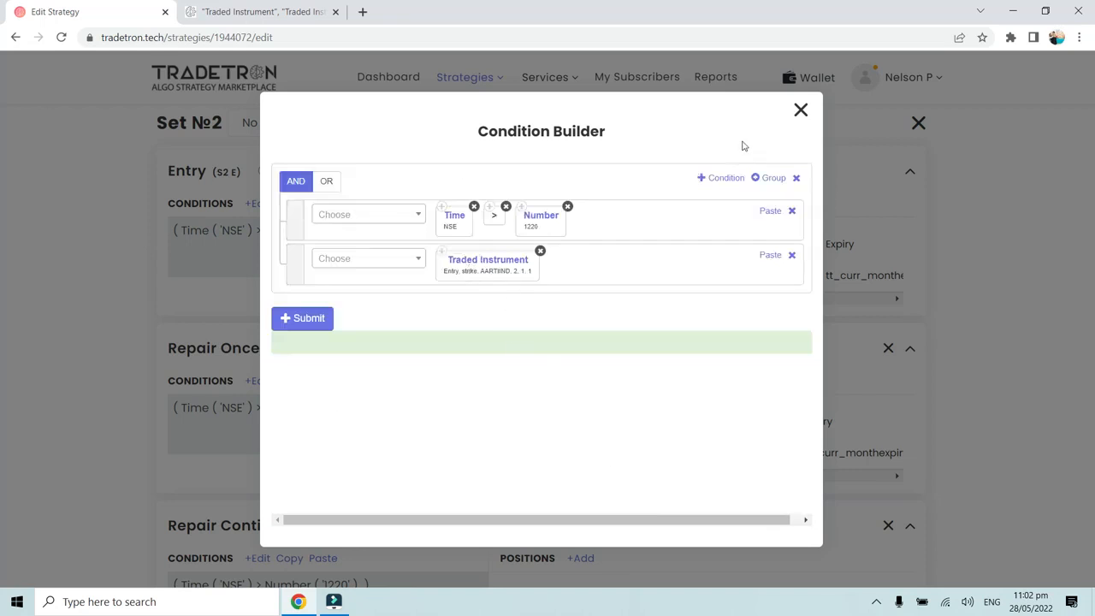
left_click(309, 318)
left_click(799, 110)
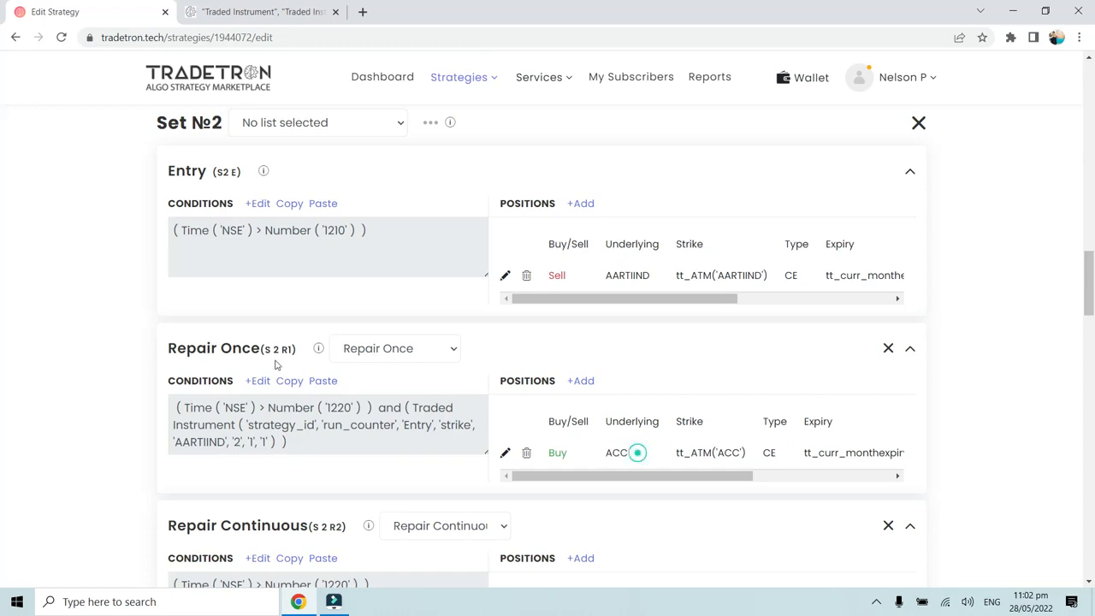
Step: Compare the Set №2 Entry, Repair Once (S 2 R1) and Repair Continuous (S 2 R2) headings, conditions and positions with the preceding set
scroll(348, 400, "down", 1)
scroll(342, 409, "down", 1)
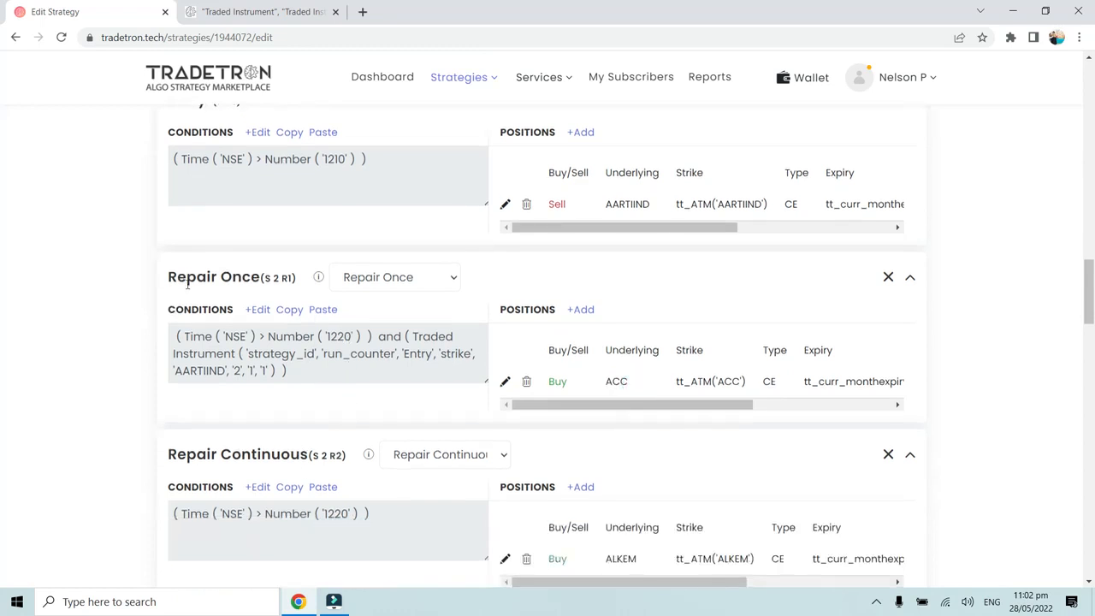
scroll(193, 288, "up", 10)
scroll(197, 289, "up", 4)
scroll(222, 315, "down", 15)
scroll(224, 318, "down", 4)
scroll(223, 317, "up", 1)
scroll(300, 379, "down", 1)
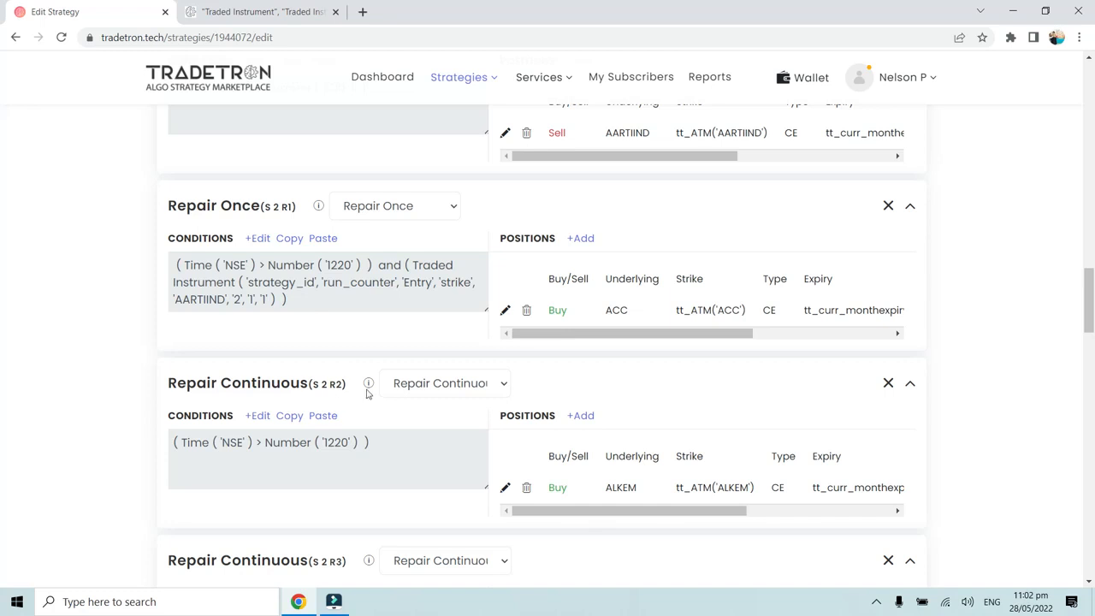
scroll(255, 225, "up", 2)
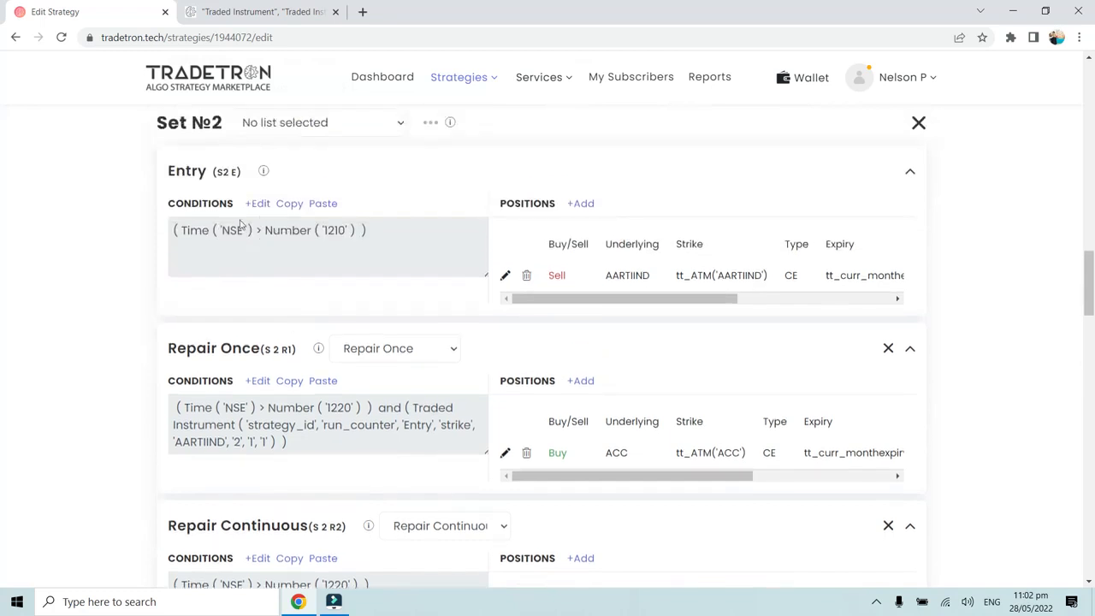
scroll(247, 347, "down", 1)
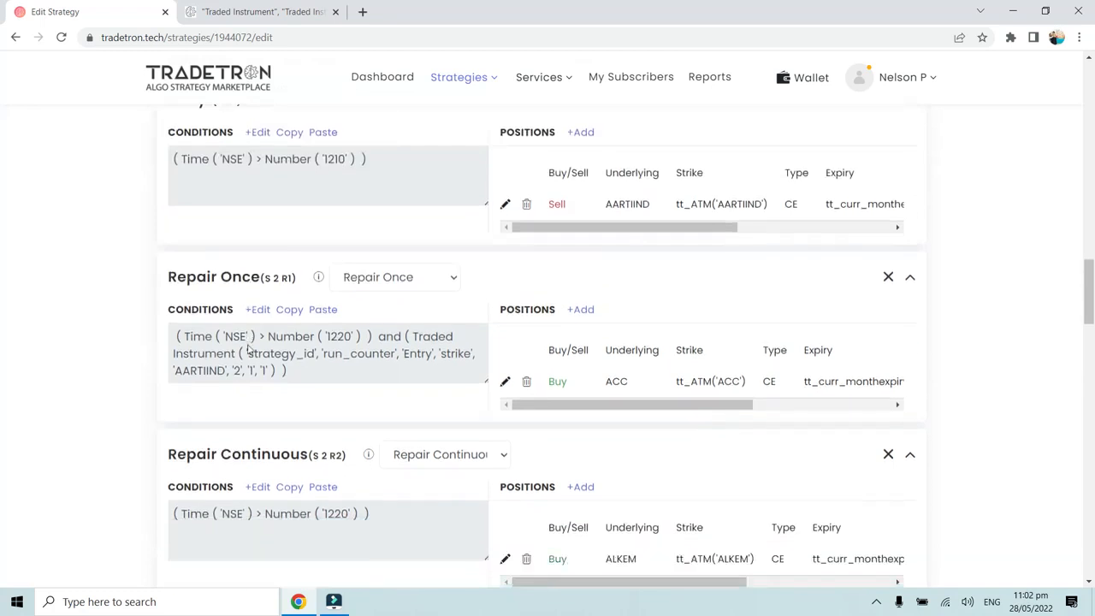
scroll(389, 477, "down", 1)
scroll(389, 477, "down", 1)
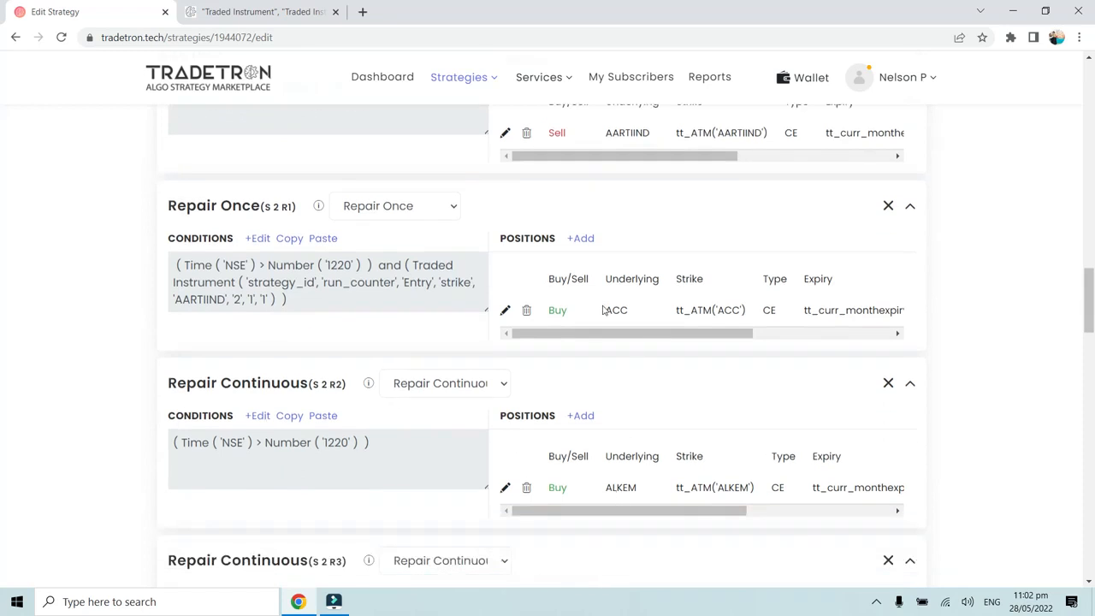
Step: Add a Traded Instrument condition row to Repair Continuous (S 2 R2) with the field strike and the underlying ACC
left_click(260, 416)
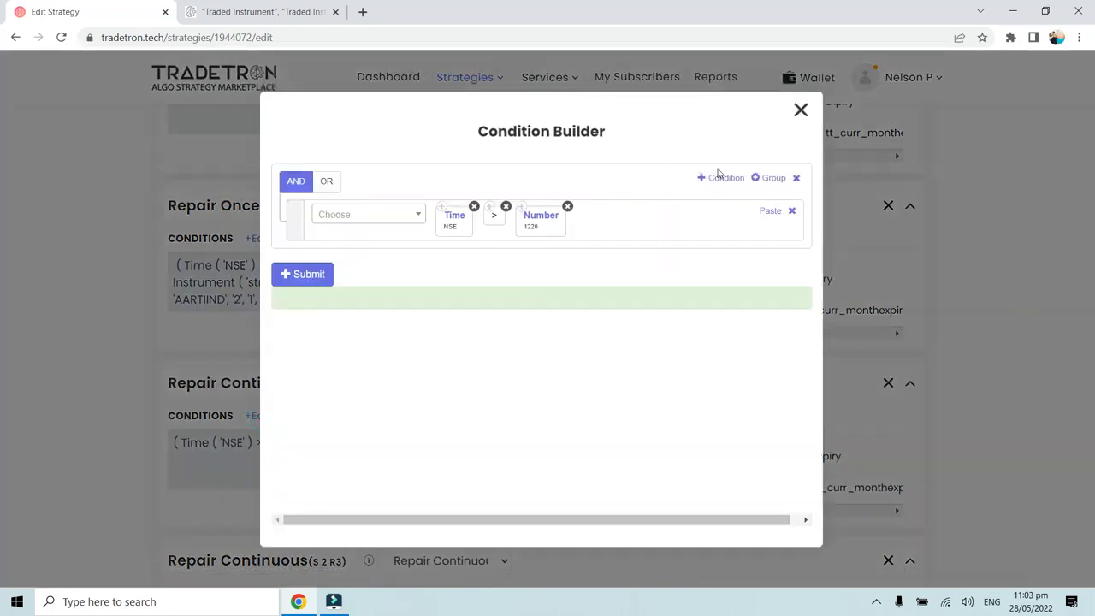
left_click(718, 178)
type("Trad")
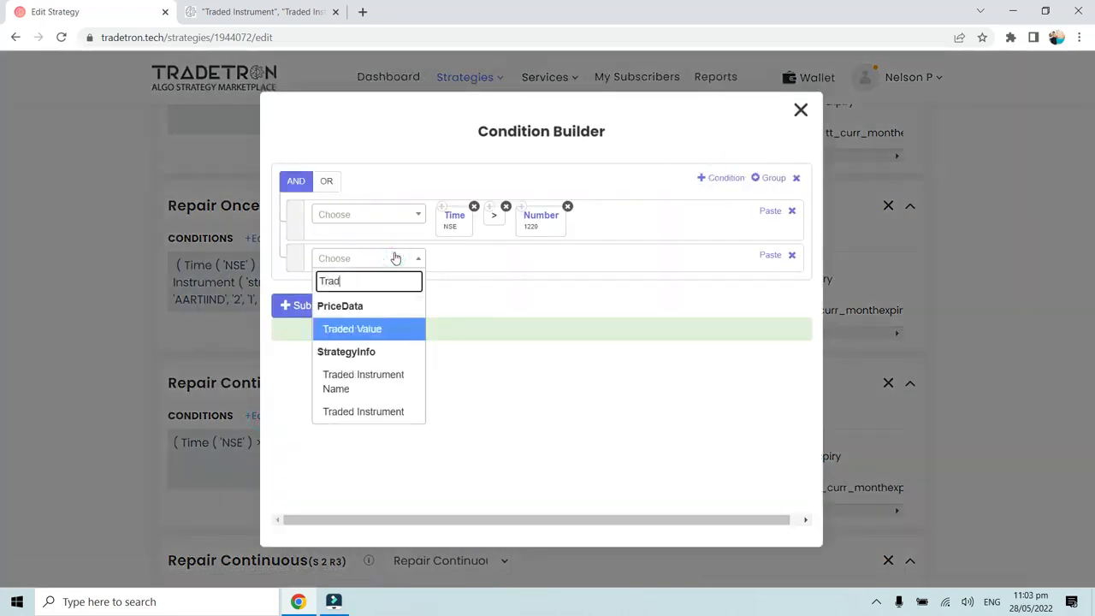
left_click(374, 410)
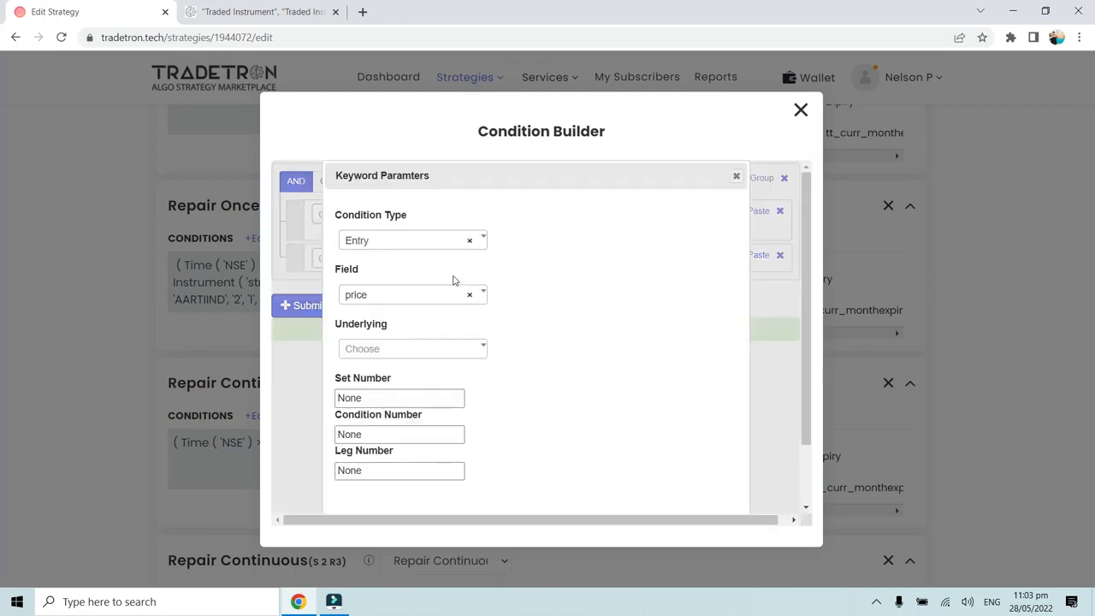
left_click(370, 300)
left_click(371, 366)
left_click(374, 351)
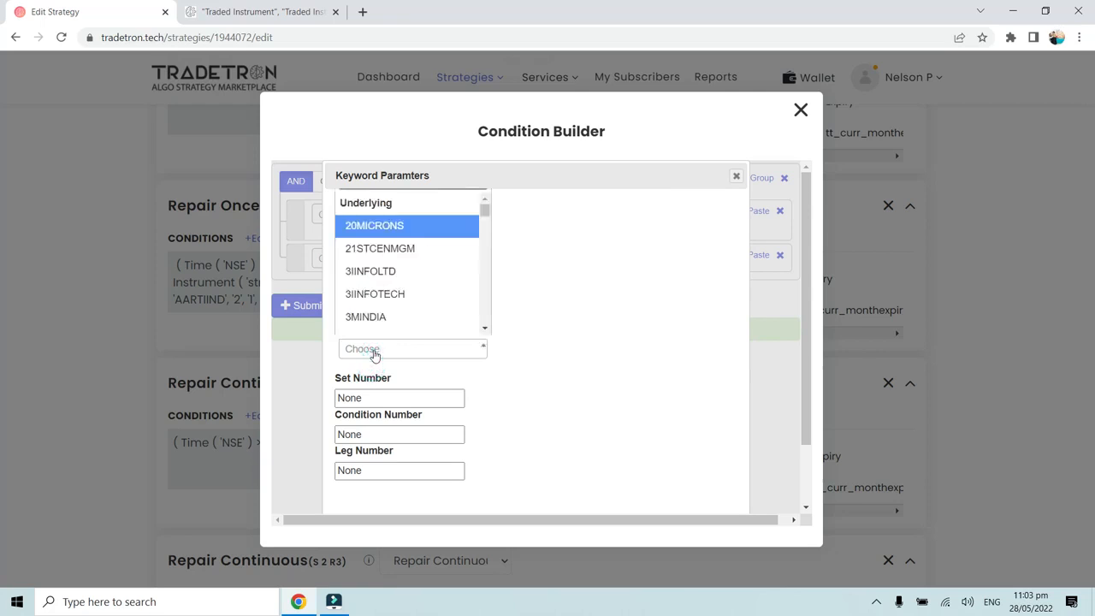
type("acc")
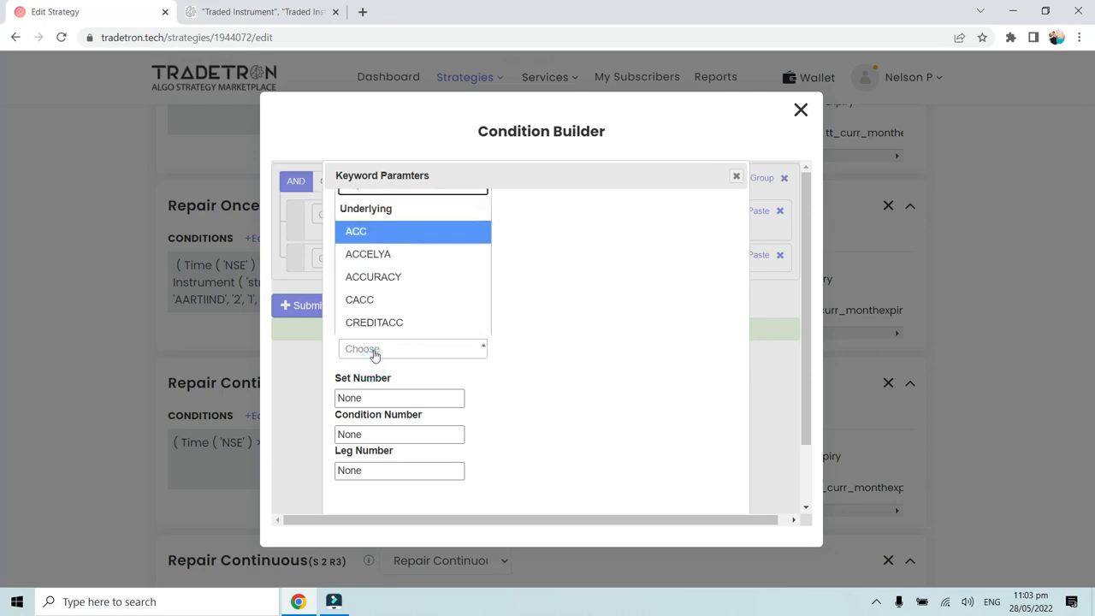
left_click(398, 231)
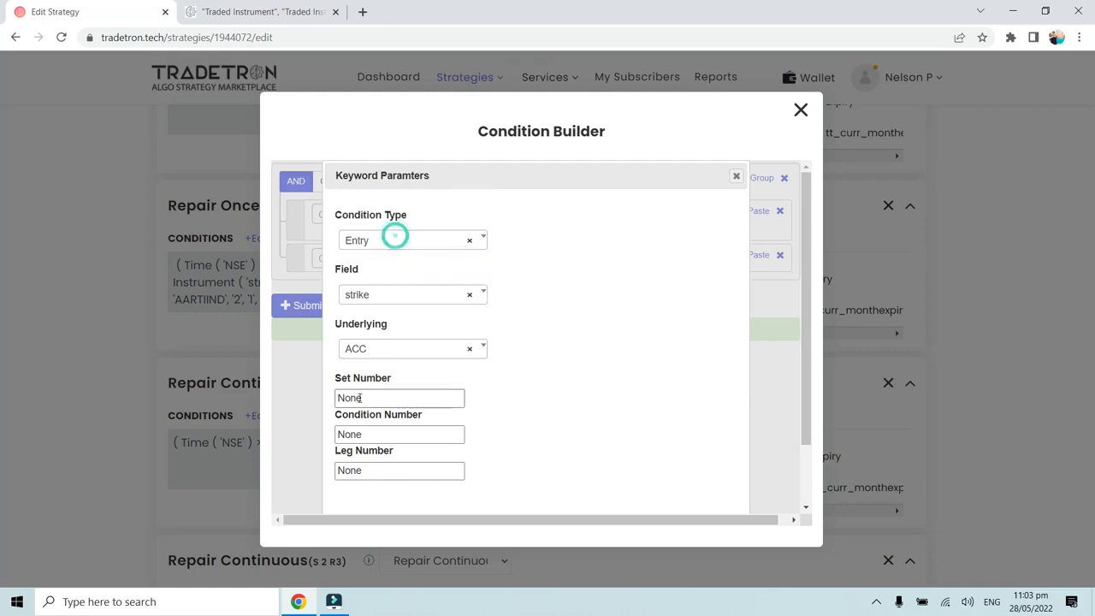
Step: Set the keyword's set number to 2 and its condition type to Repair Once
key("Tab")
type("2")
left_click_drag(373, 437, 328, 450)
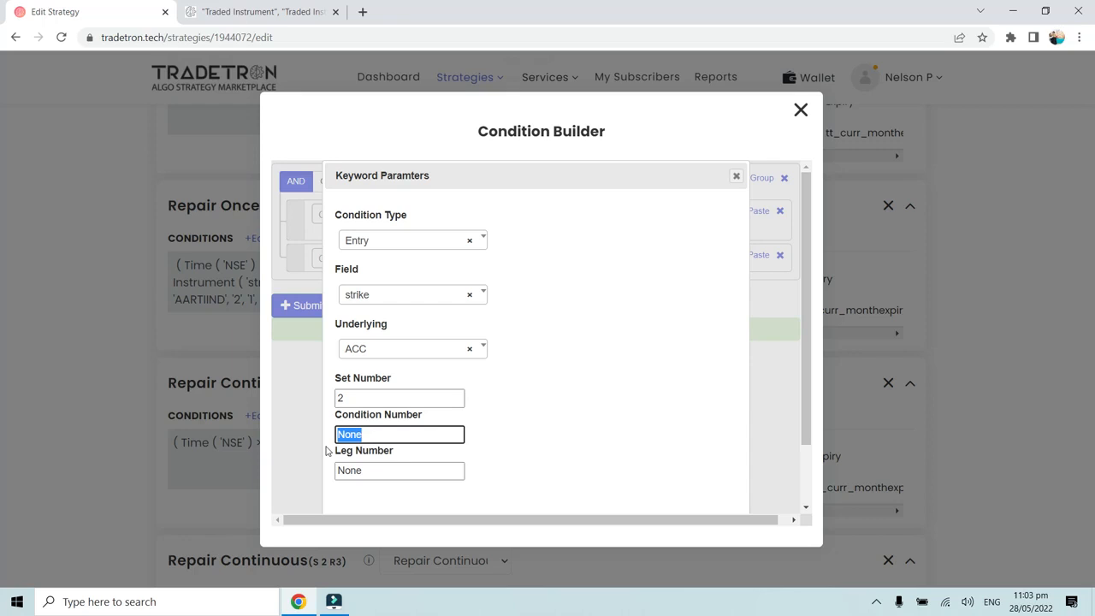
left_click(399, 242)
left_click(389, 317)
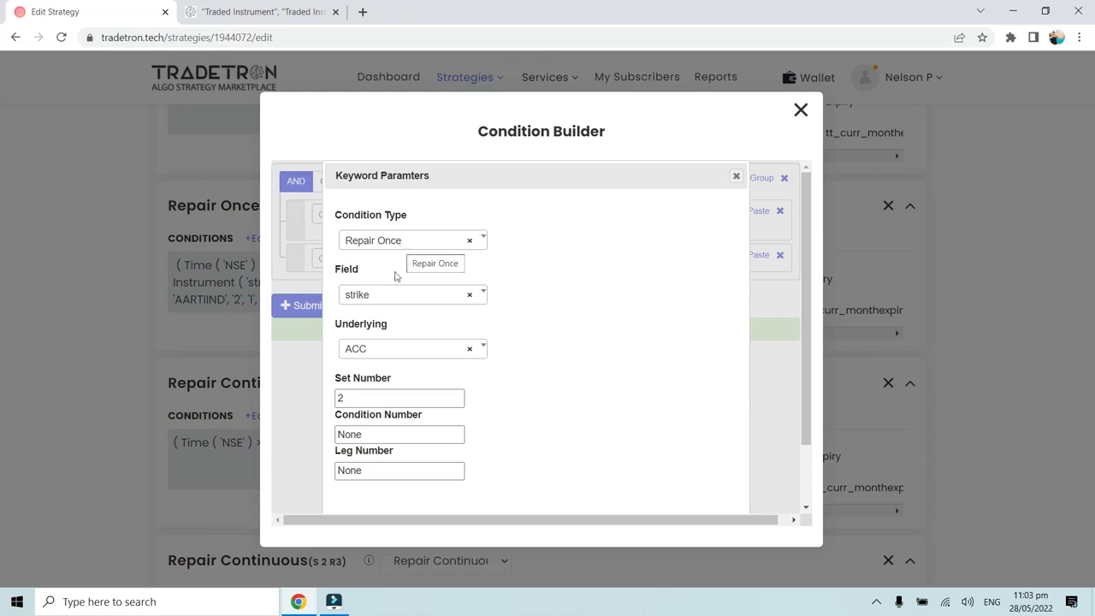
Step: Enter condition number 1 and leg number 1, then submit the Repair Continuous (S 2 R2) condition and close the builder
left_click_drag(364, 434, 341, 436)
type("1")
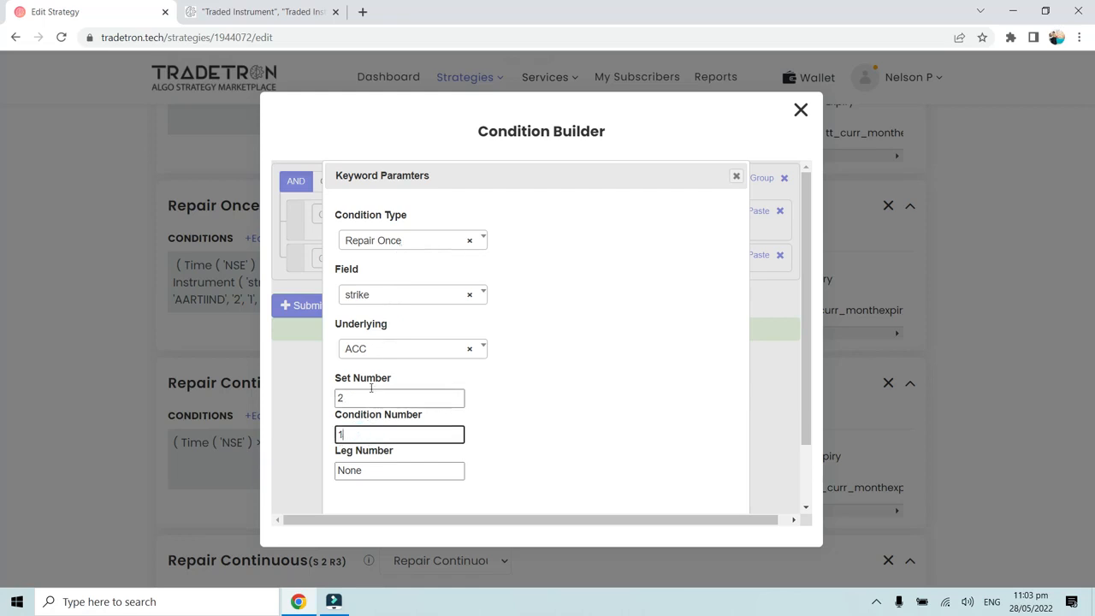
left_click_drag(367, 469, 329, 487)
type("1")
scroll(589, 471, "down", 1)
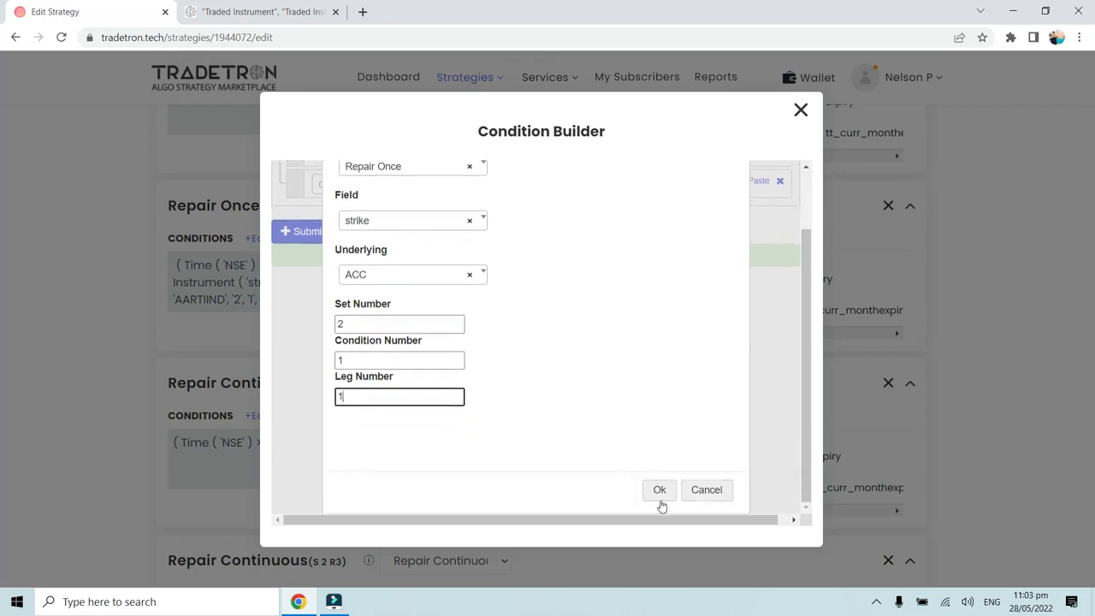
left_click(660, 496)
left_click(305, 318)
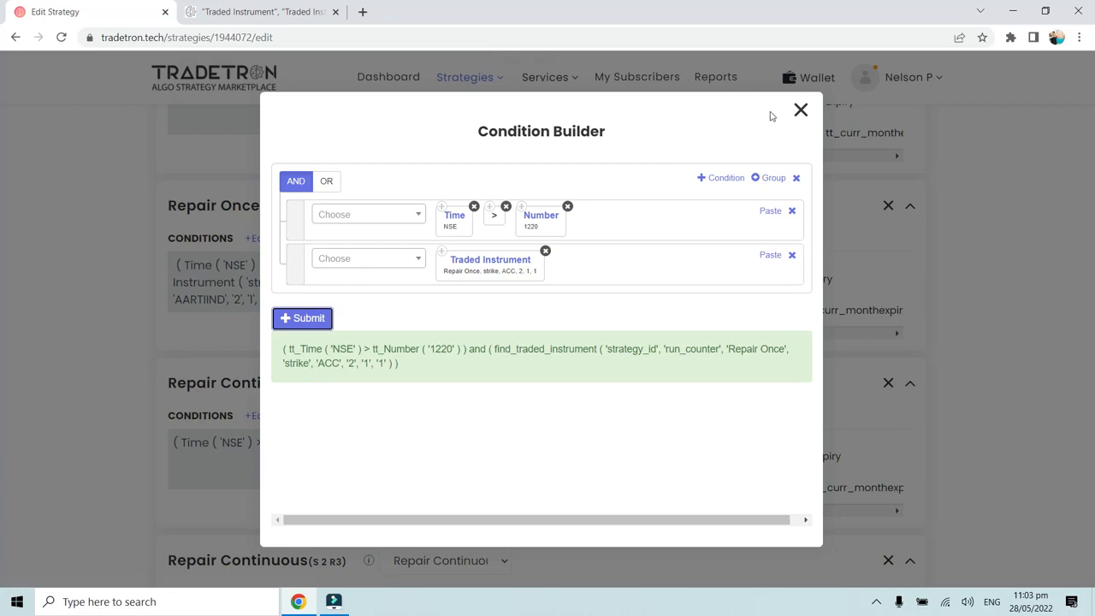
left_click(800, 111)
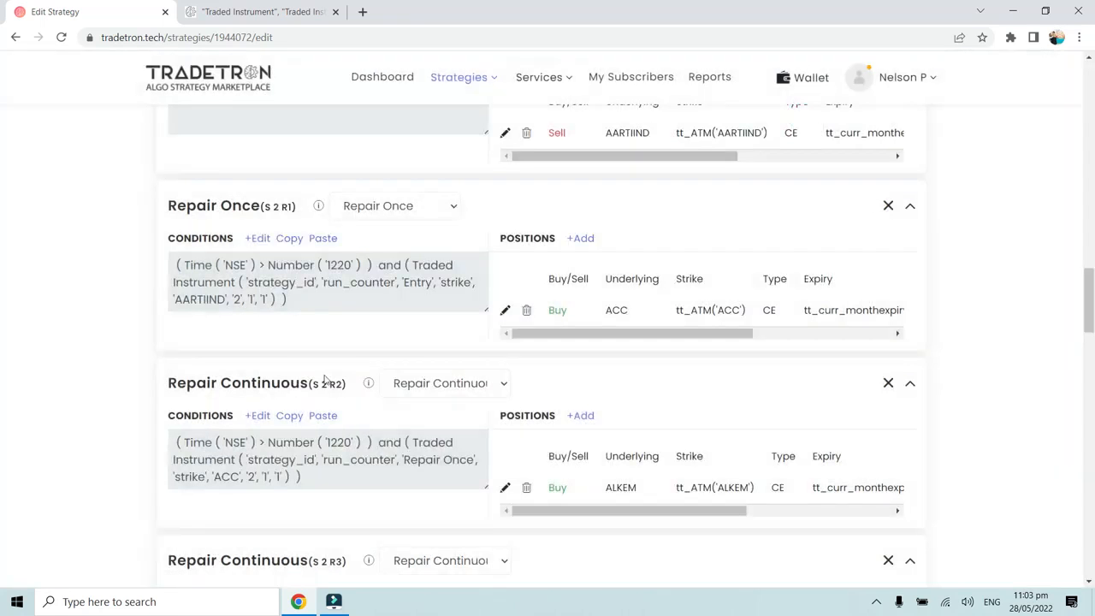
Step: Review the conditions and positions of the Set №2 repairs R1, R2 and R3, including the underlying traded in Repair Continuous (S 2 R2)
scroll(291, 387, "down", 1)
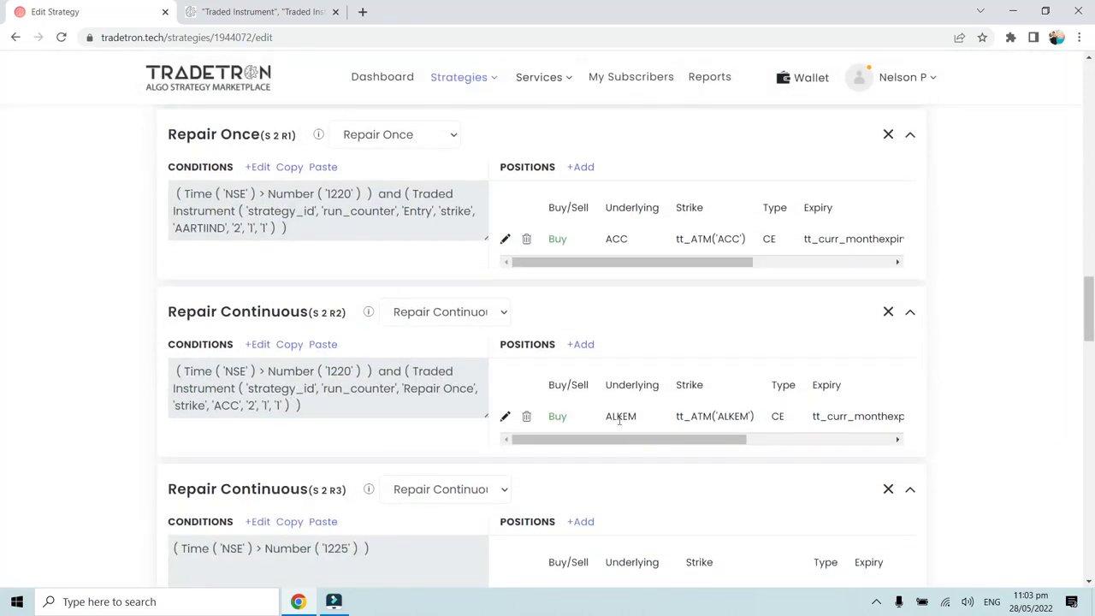
scroll(635, 420, "down", 2)
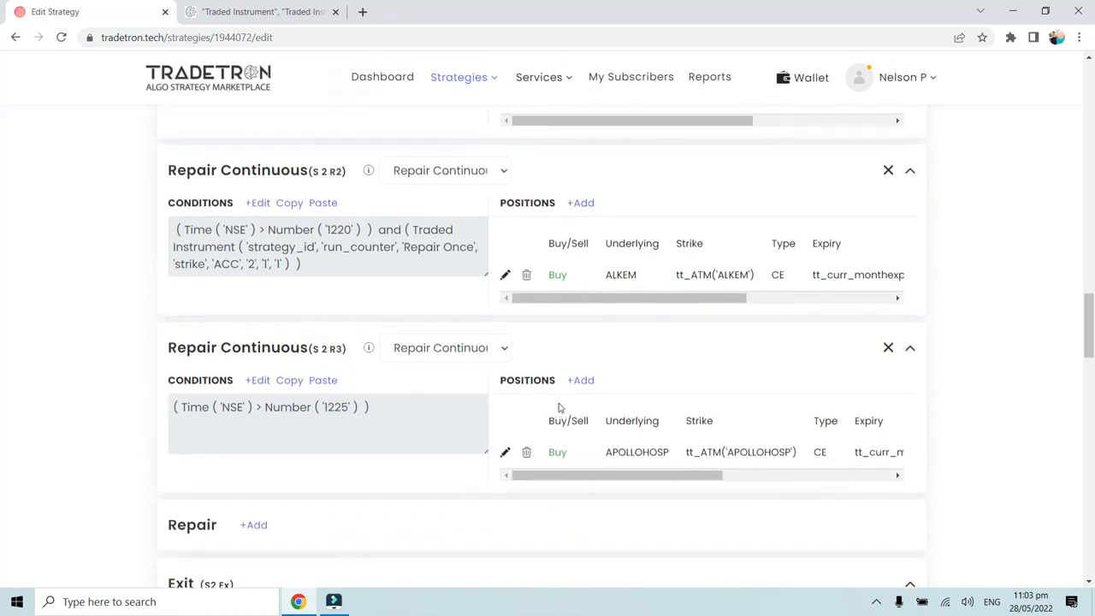
scroll(276, 293, "up", 1)
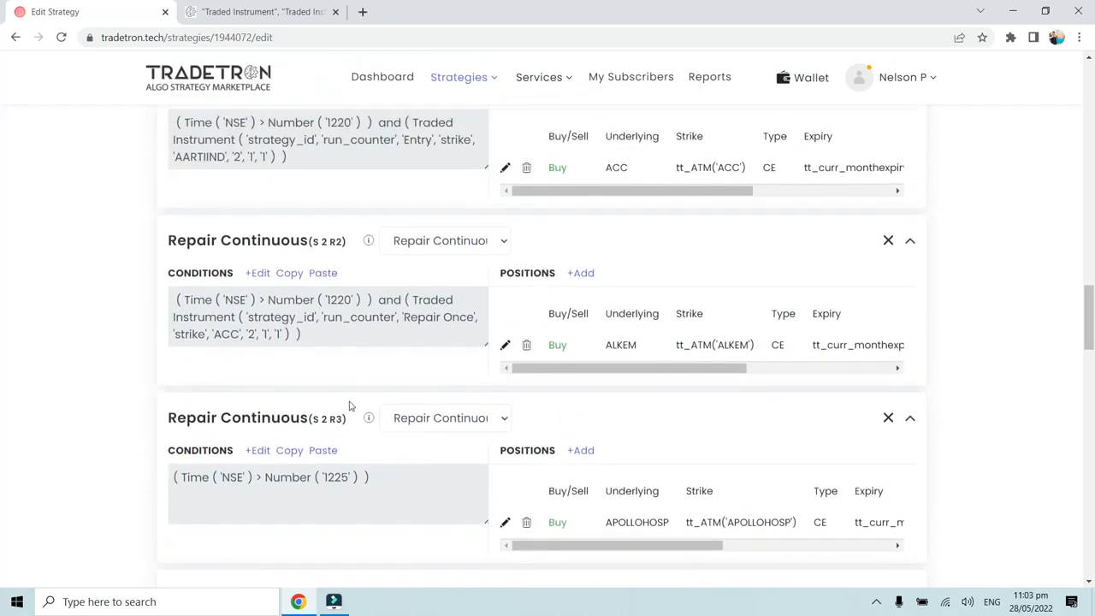
scroll(232, 236, "up", 2)
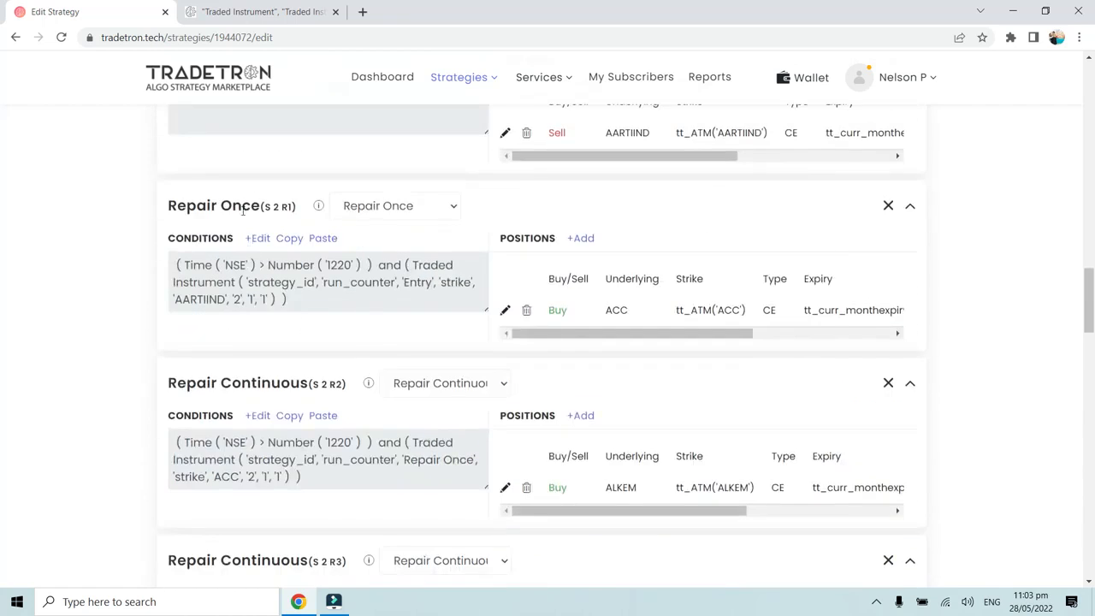
scroll(272, 210, "down", 2)
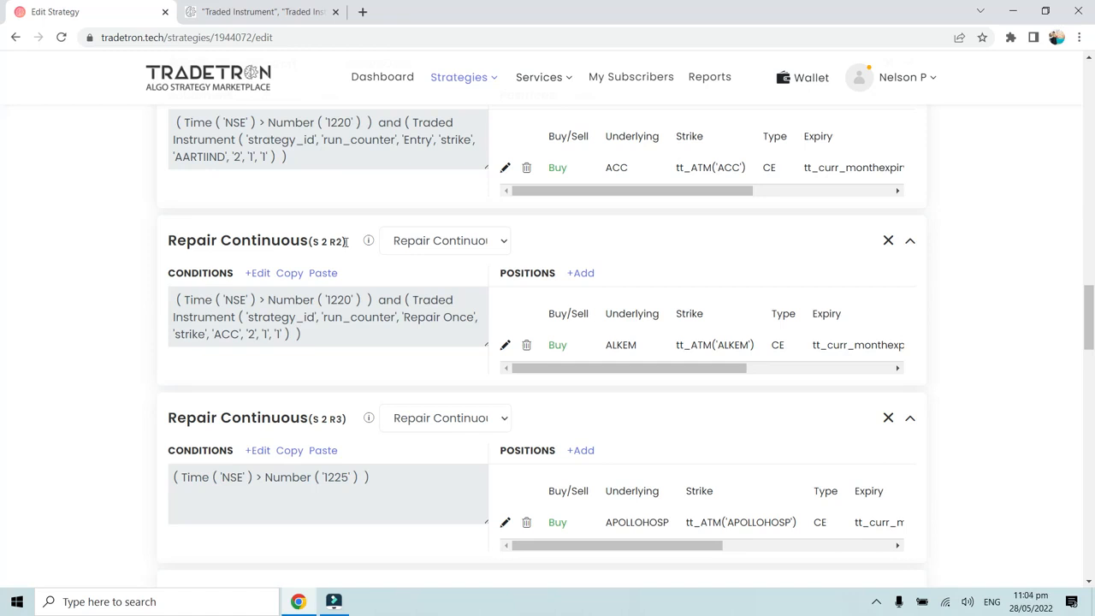
scroll(344, 242, "down", 1)
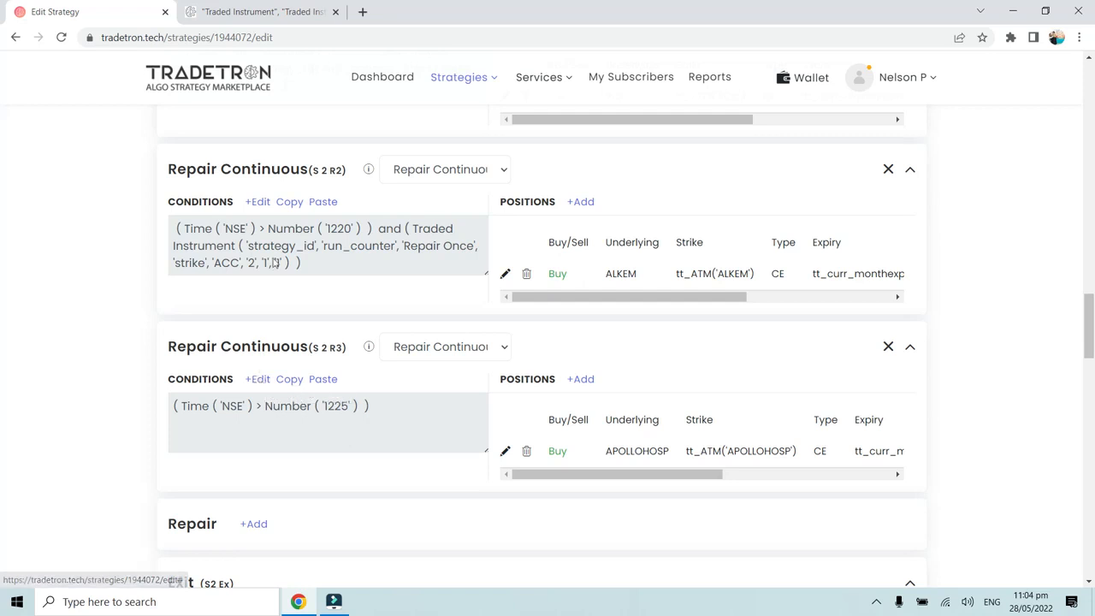
scroll(261, 378, "up", 2)
scroll(266, 382, "down", 1)
scroll(265, 342, "up", 1)
scroll(277, 329, "up", 1)
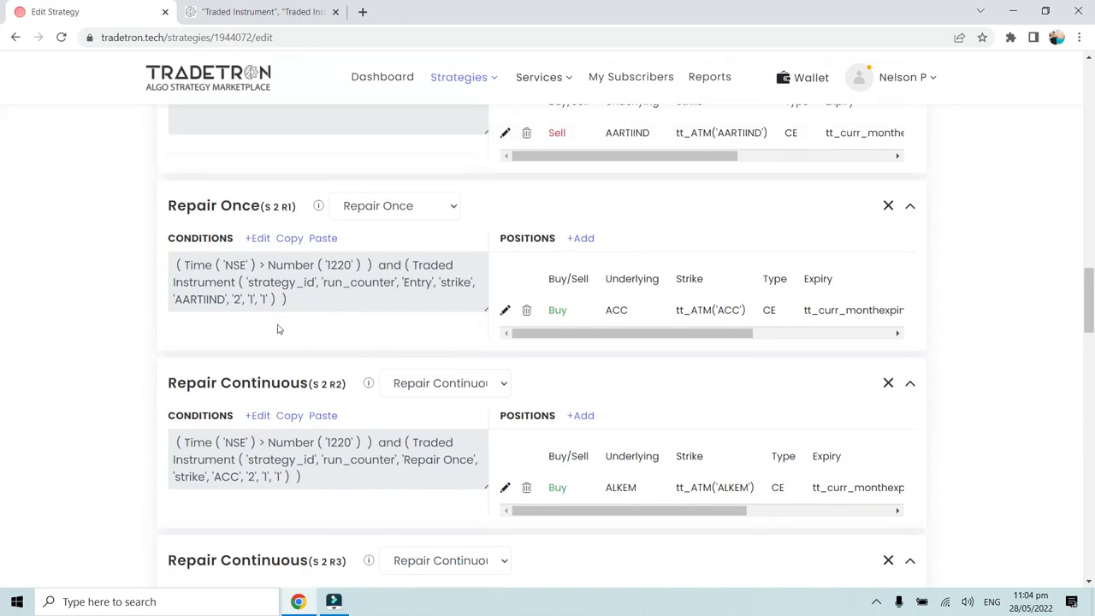
scroll(413, 399, "down", 2)
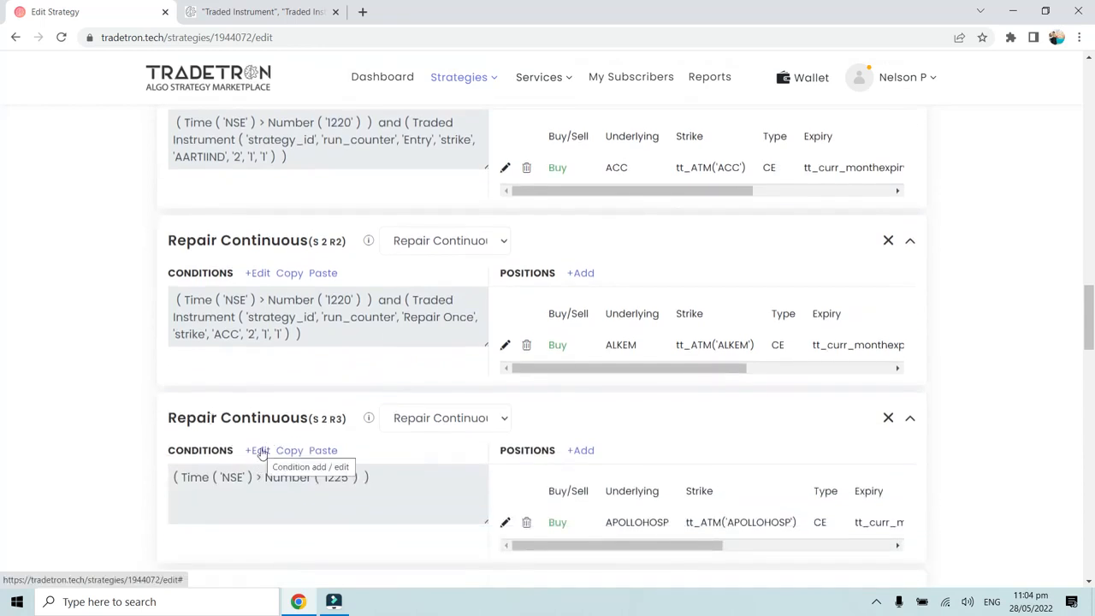
double_click(607, 345)
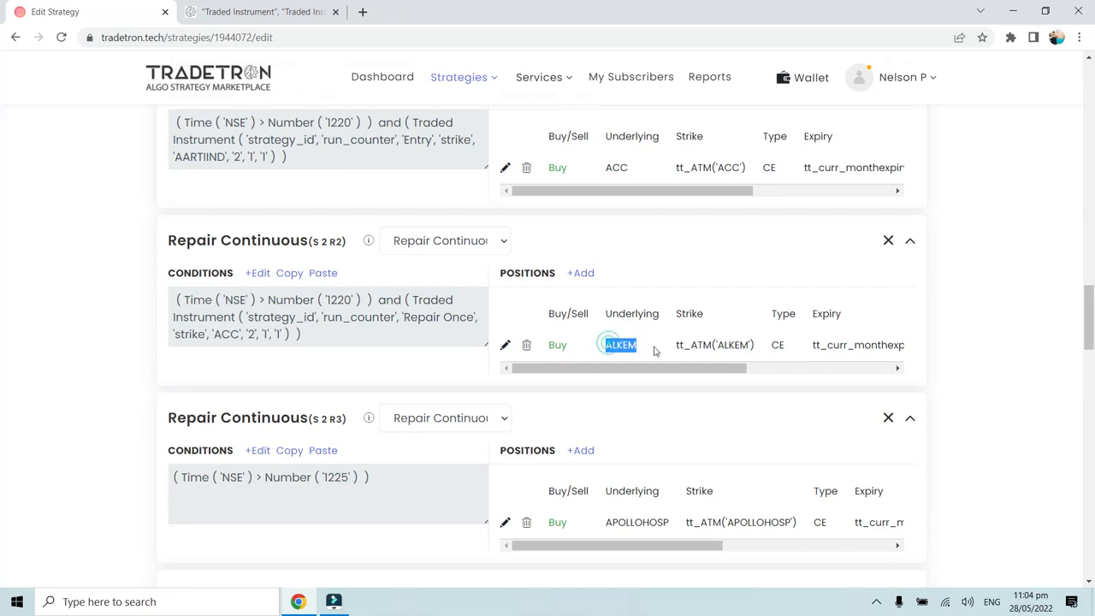
Step: Add a Traded Instrument condition row to Repair Continuous (S 2 R3) with the condition type Repair Continuous
left_click(257, 452)
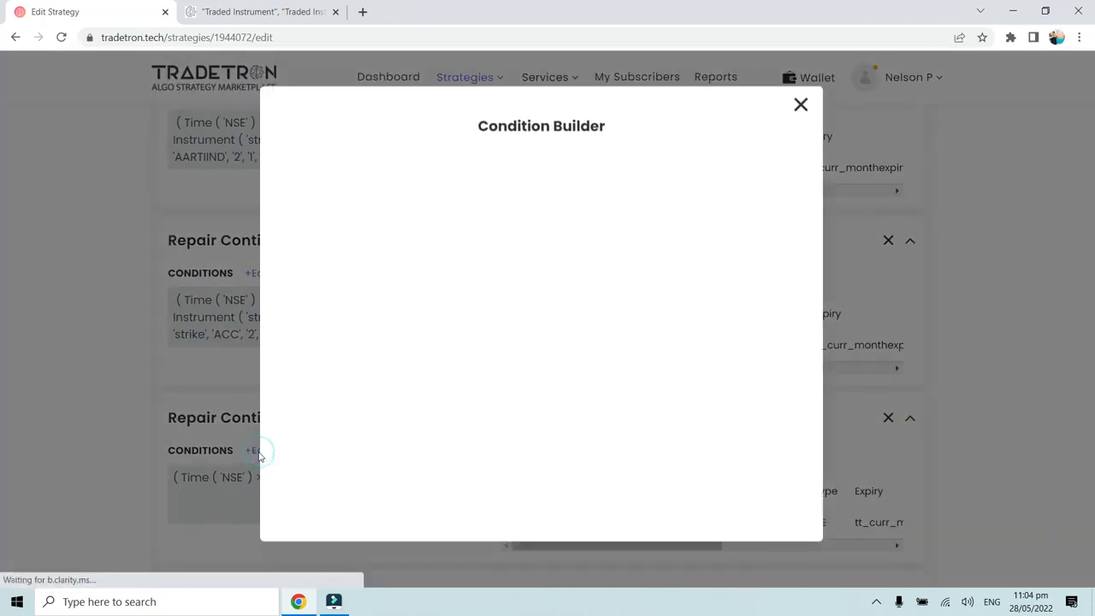
left_click(721, 178)
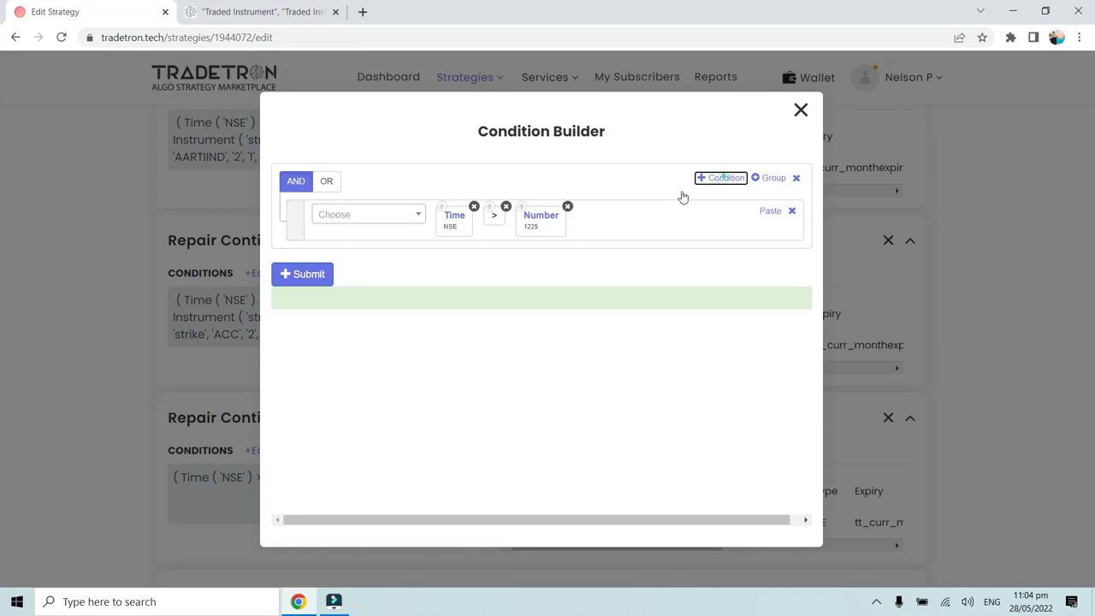
left_click(380, 259)
type("Traded")
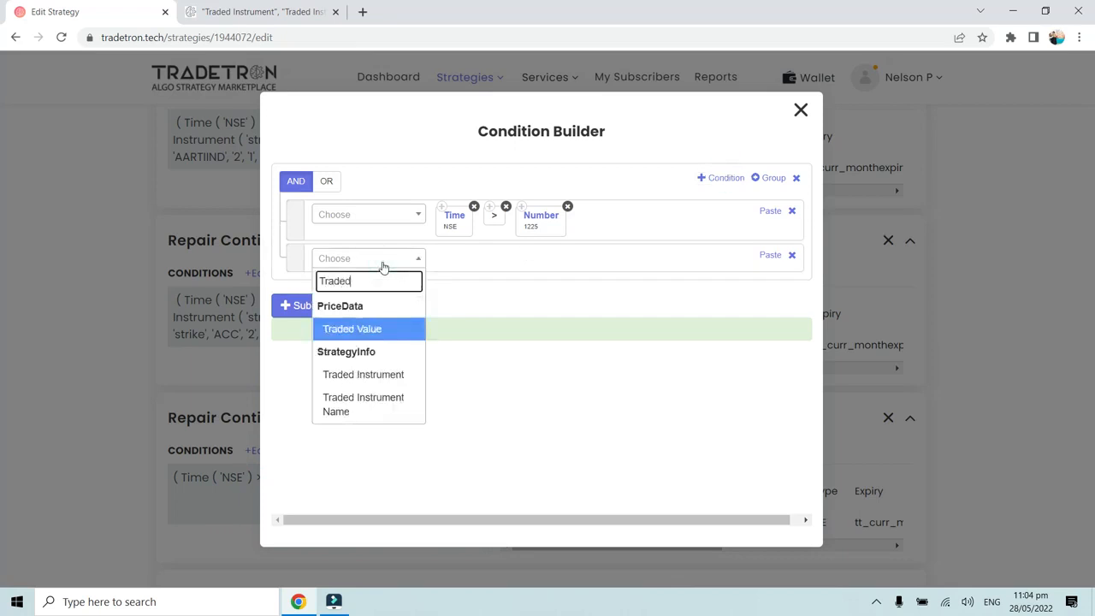
left_click(374, 373)
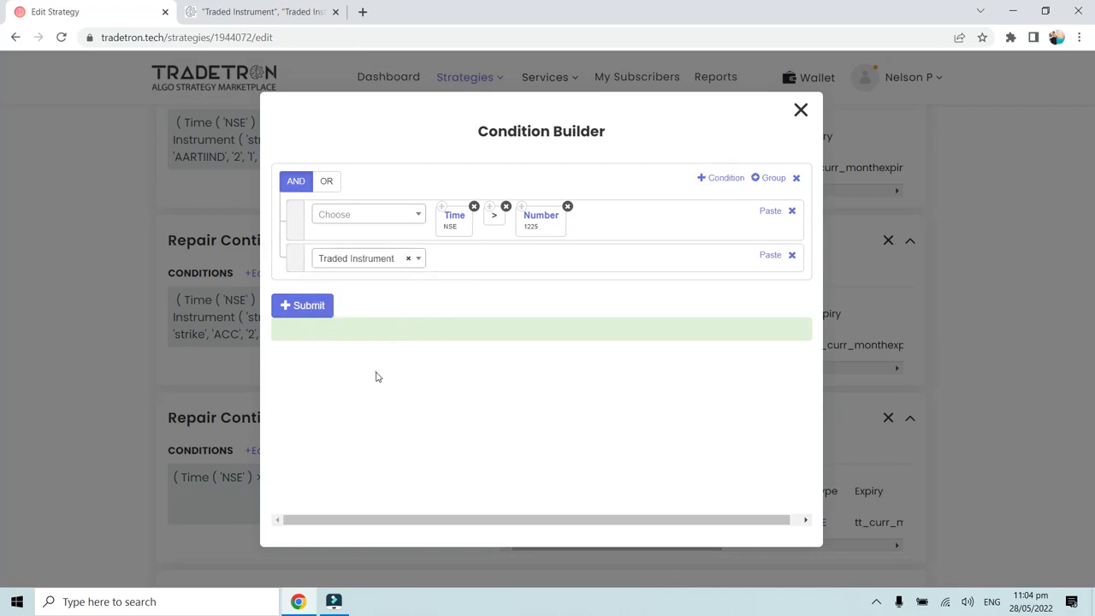
left_click(373, 248)
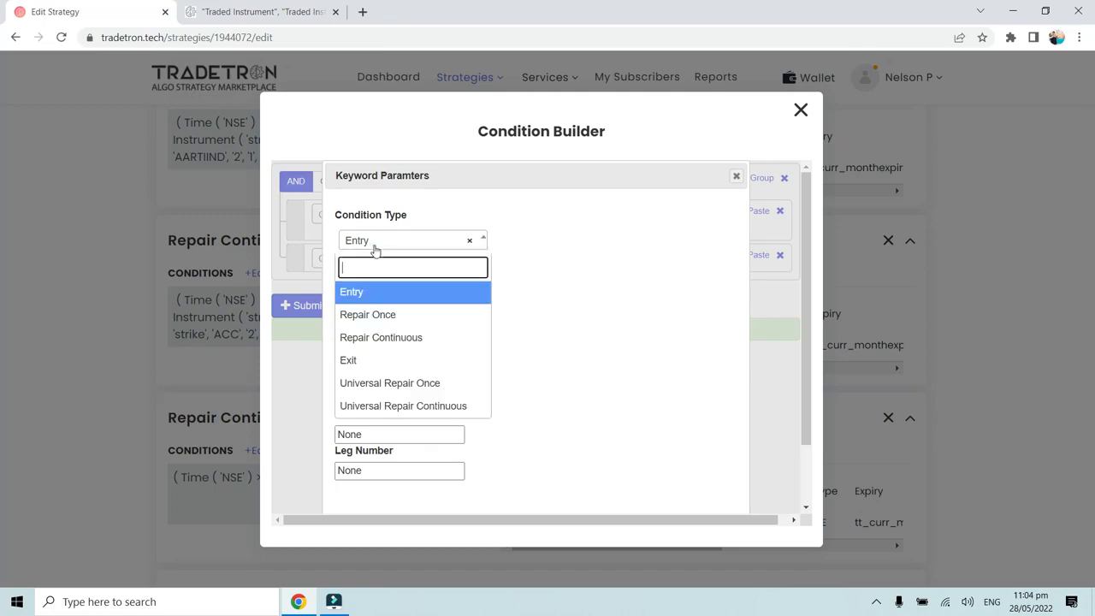
left_click(390, 342)
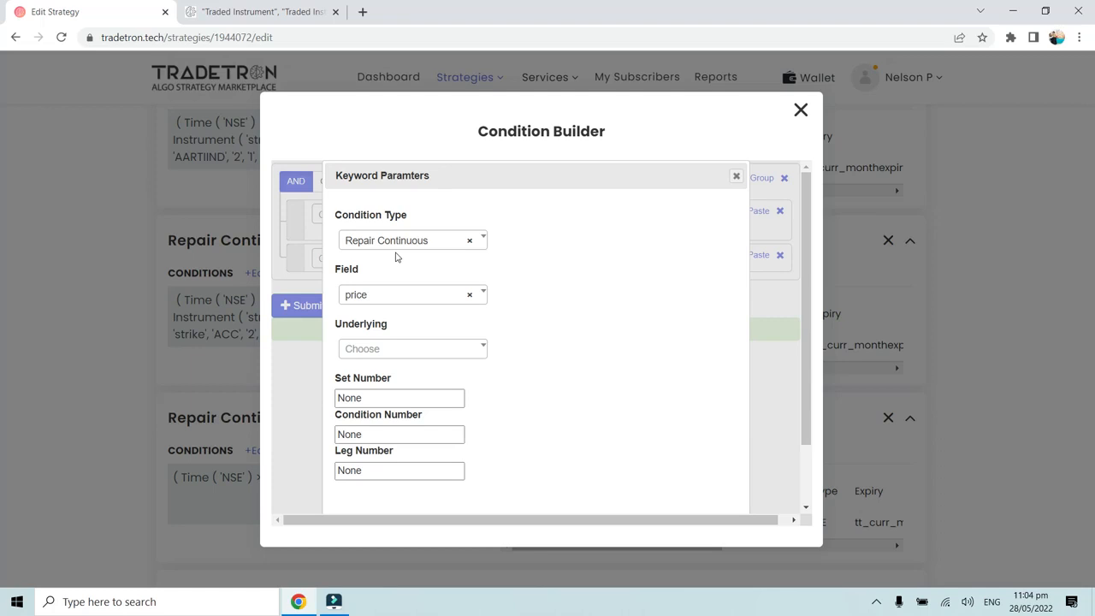
Step: Set the keyword's underlying to ALKEM and its field to strike
left_click(385, 356)
type("alke")
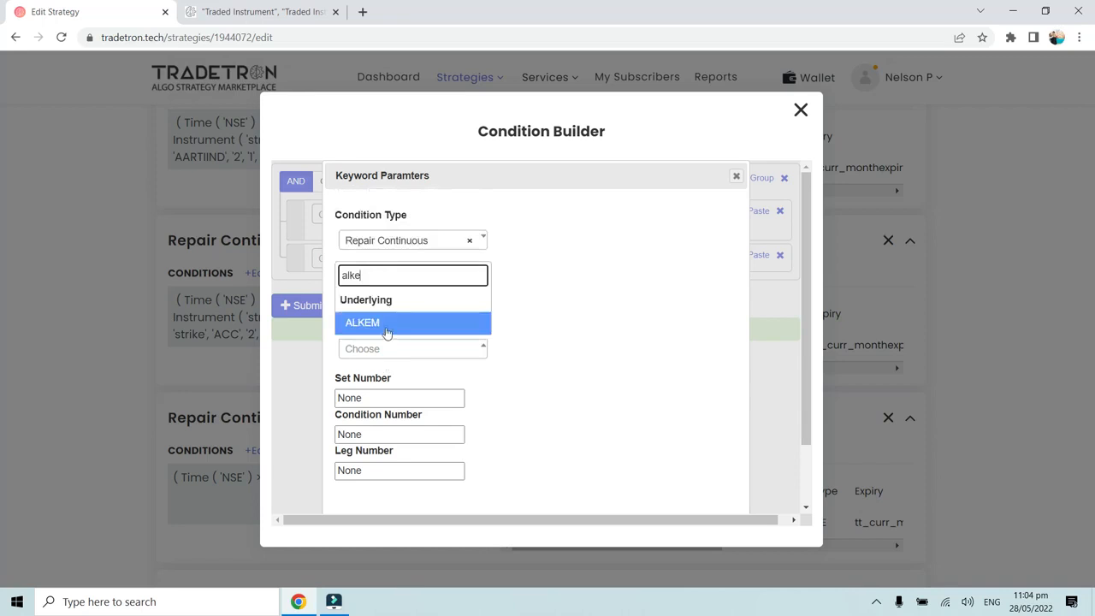
left_click(386, 329)
left_click(384, 295)
left_click(377, 369)
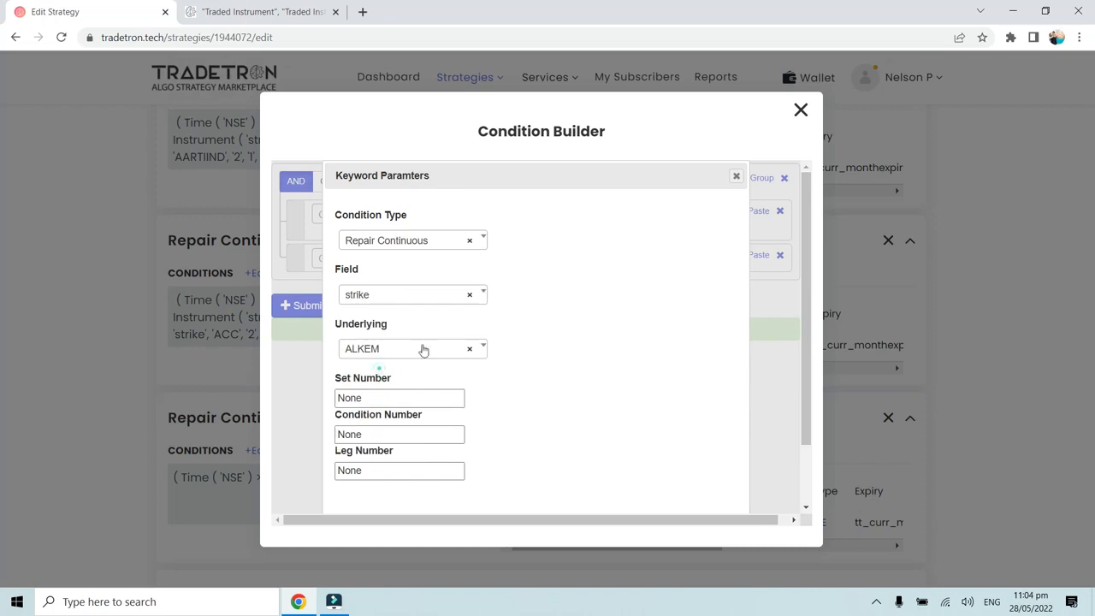
Step: Enter set number 2, condition number 1 and leg number 1 for the Traded Instrument keyword
left_click(369, 397)
type("2")
left_click(368, 435)
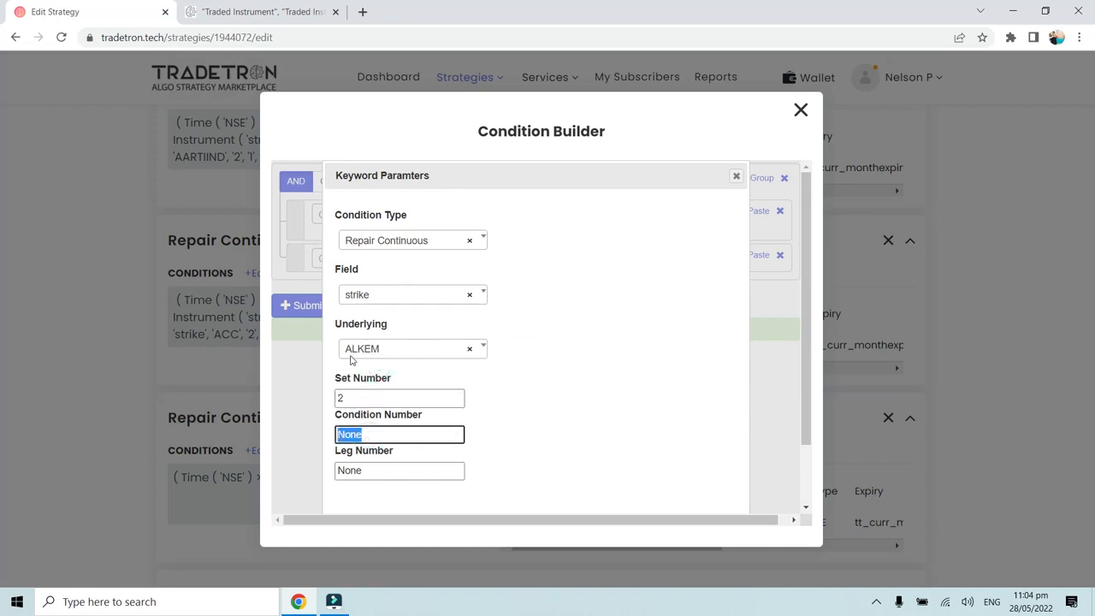
left_click(393, 248)
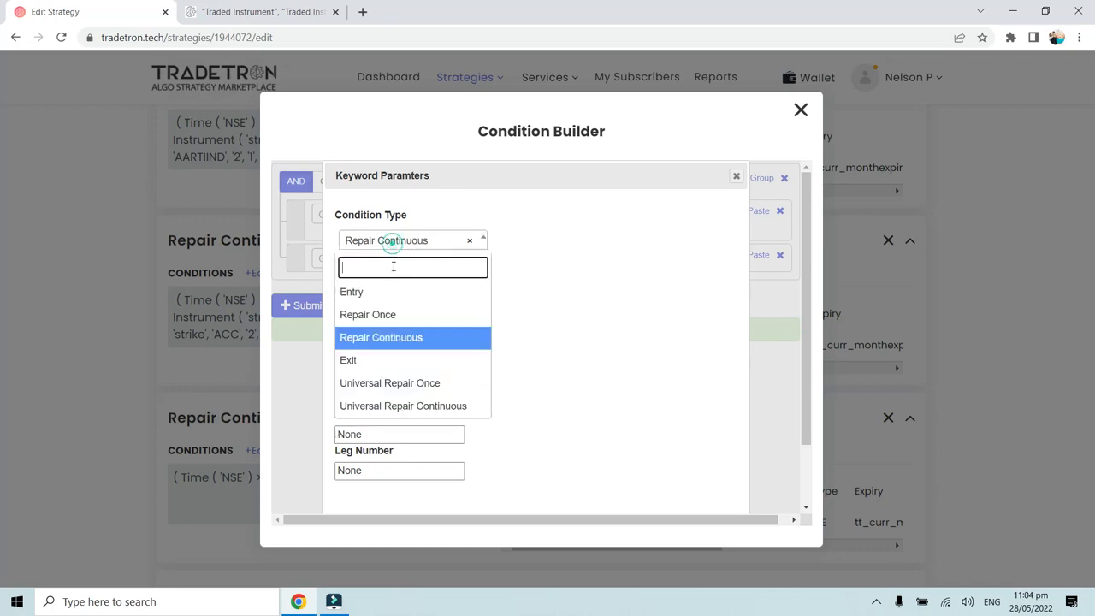
left_click(540, 293)
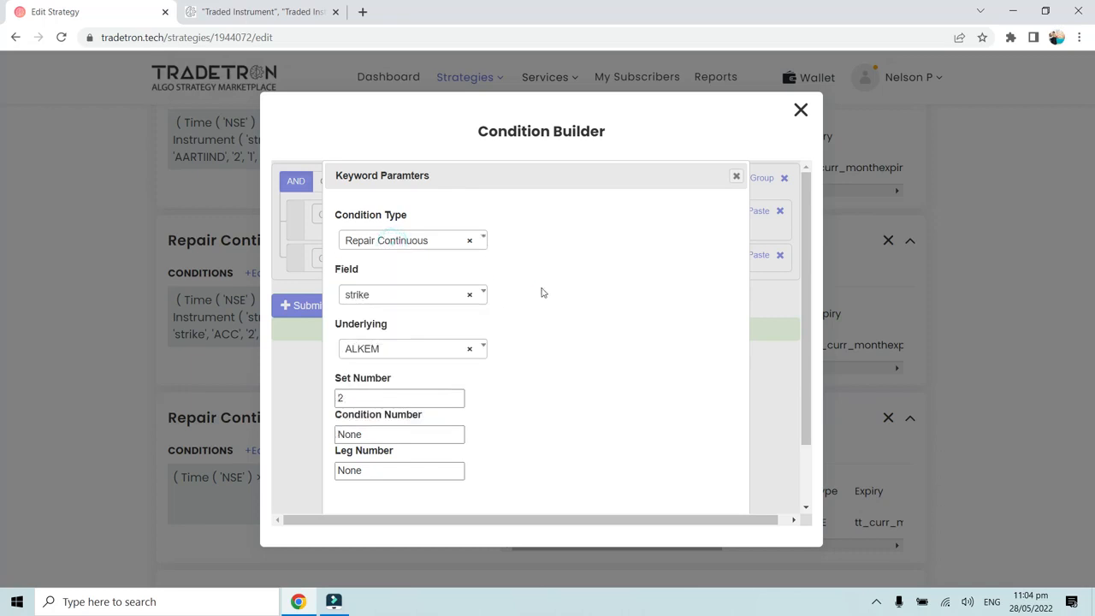
left_click(372, 432)
type("1")
left_click(384, 470)
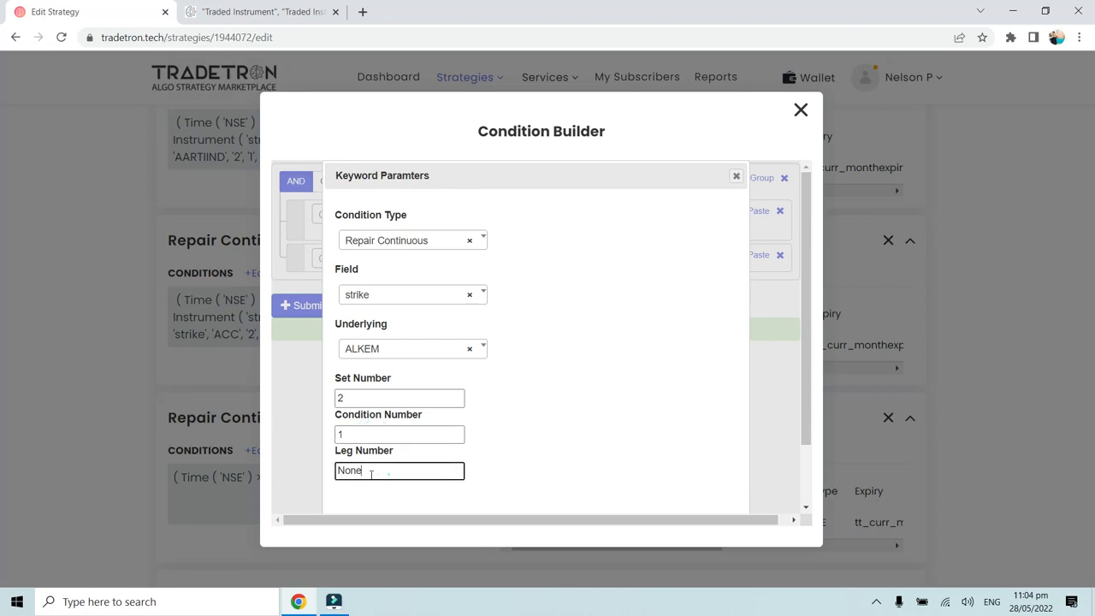
type("1")
scroll(548, 406, "down", 1)
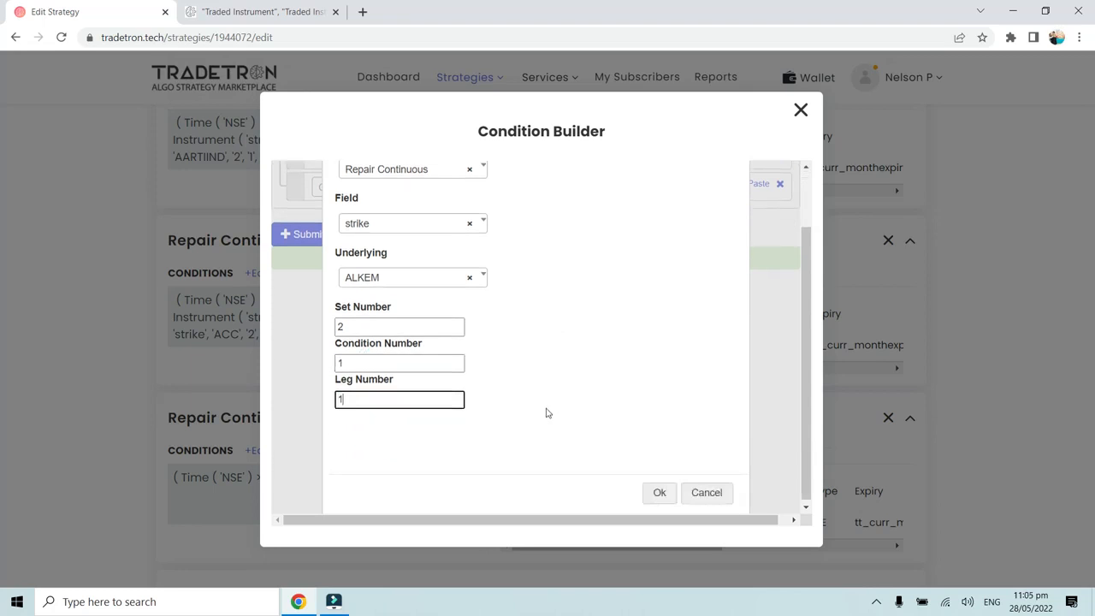
Step: Confirm the keyword parameters, then submit the Repair Continuous (S 2 R3) condition and close the builder
left_click(657, 495)
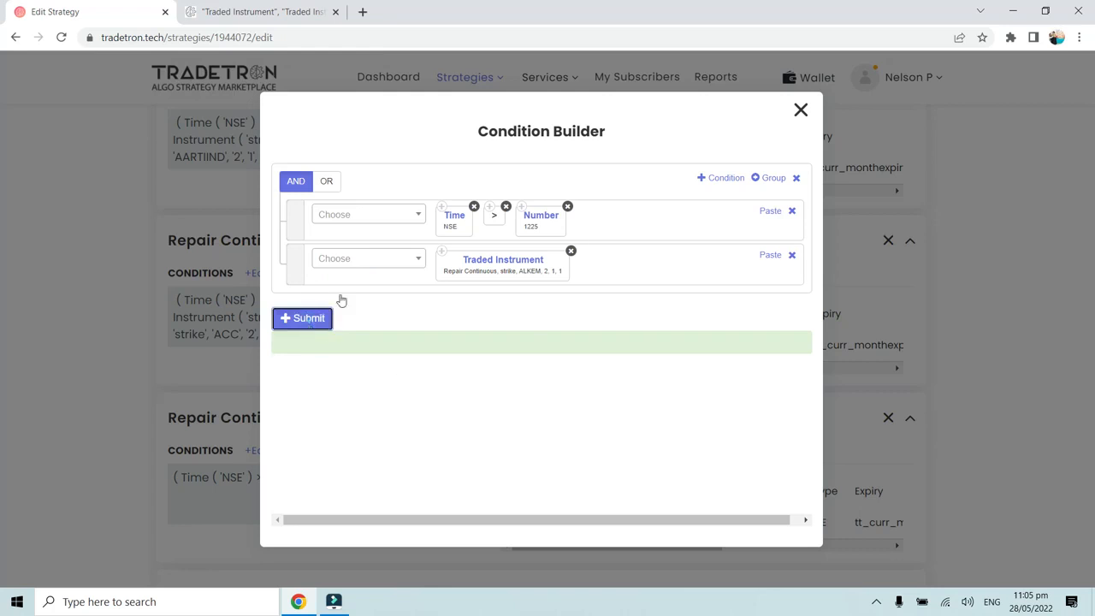
left_click(308, 319)
left_click(799, 112)
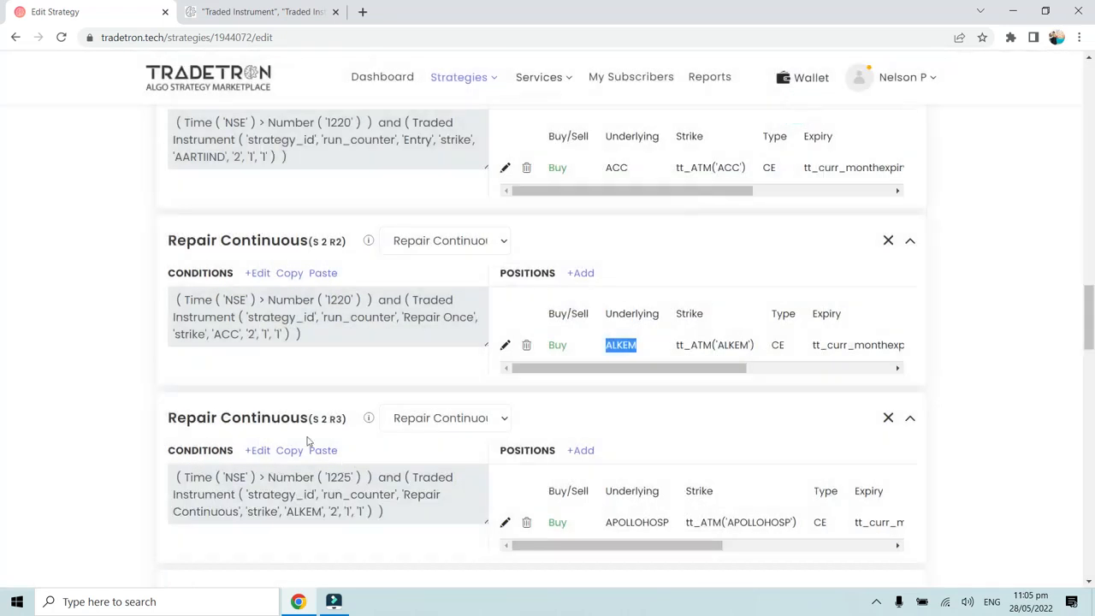
Step: Compare the type and numbering of the Set №2 Entry, Repair Once (S 2 R1) and Repair Continuous (S 2 R2, S 2 R3) sections
left_click(293, 414)
scroll(311, 393, "up", 1)
scroll(315, 417, "down", 1)
scroll(274, 368, "up", 2)
scroll(231, 247, "up", 1)
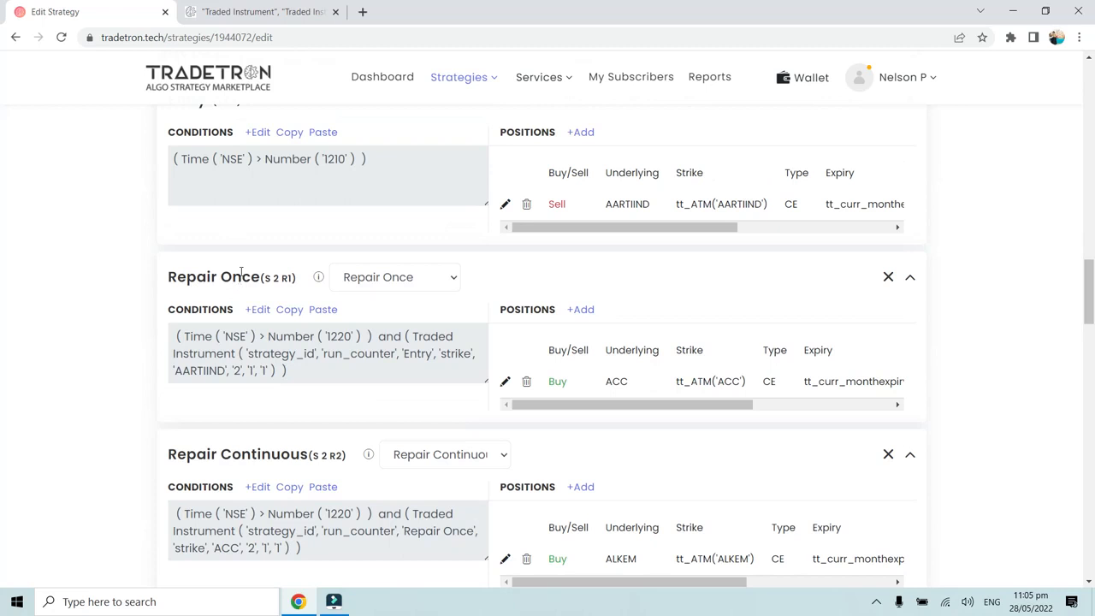
scroll(261, 278, "up", 2)
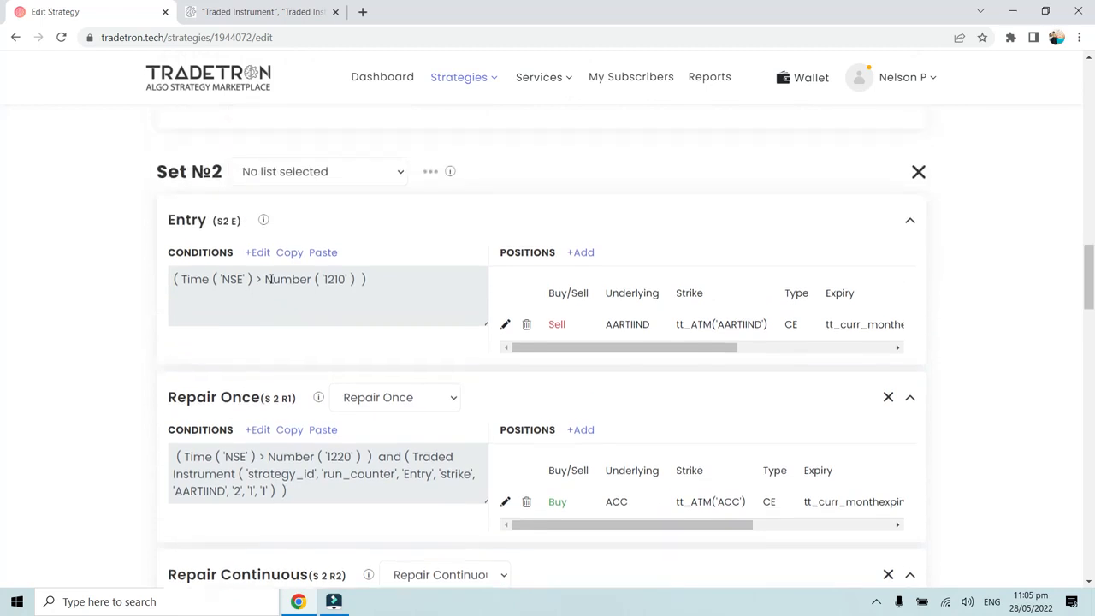
scroll(240, 317, "down", 3)
left_click_drag(172, 386, 339, 384)
left_click(276, 379)
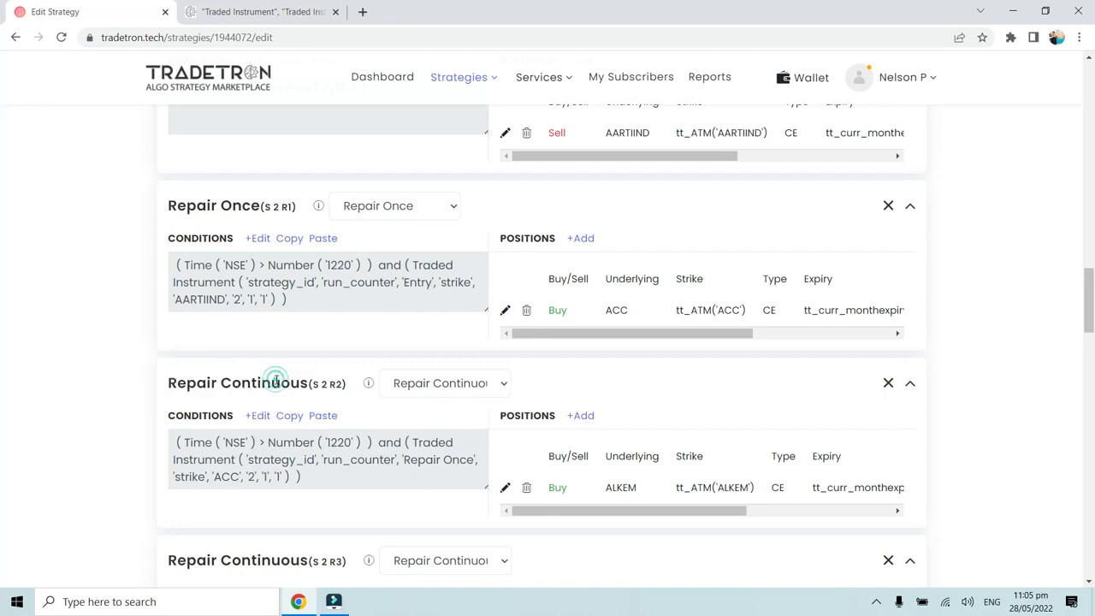
scroll(275, 379, "down", 1)
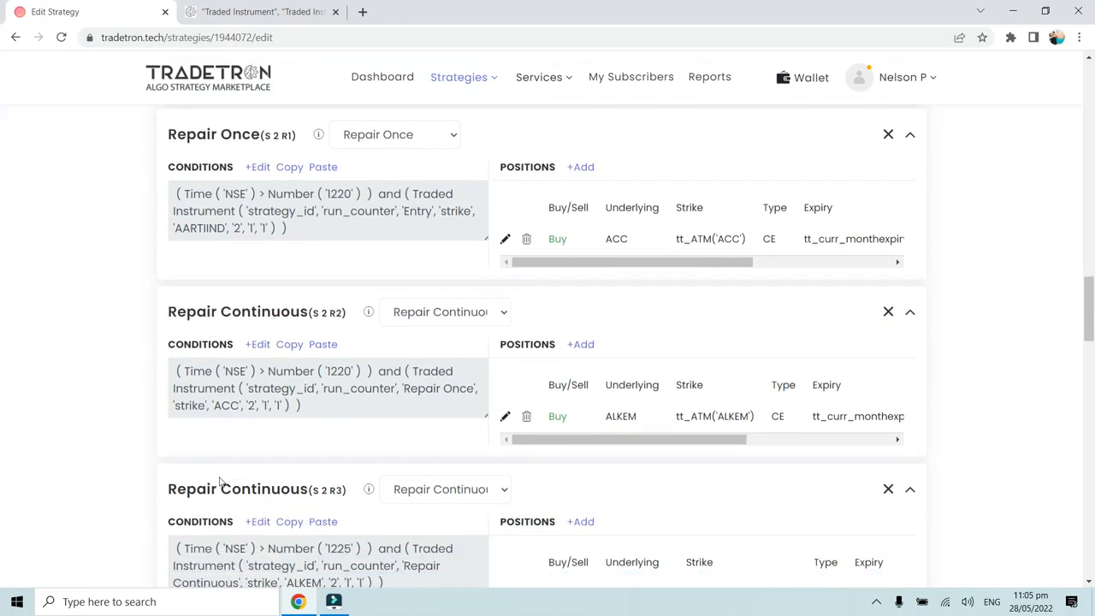
scroll(220, 482, "down", 2)
left_click_drag(173, 346, 289, 346)
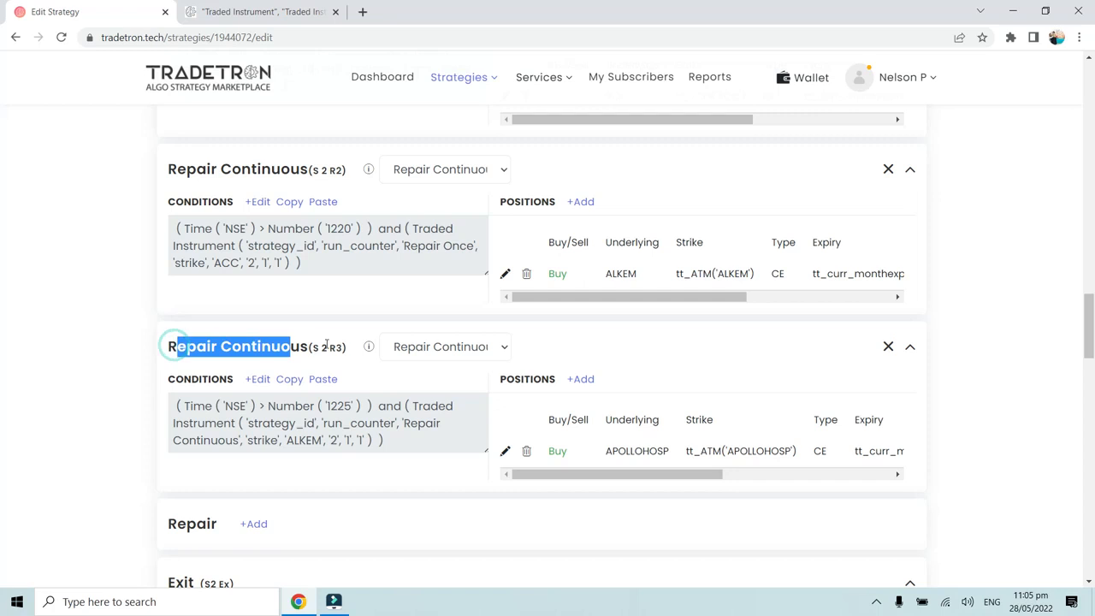
left_click(325, 344)
left_click(326, 343)
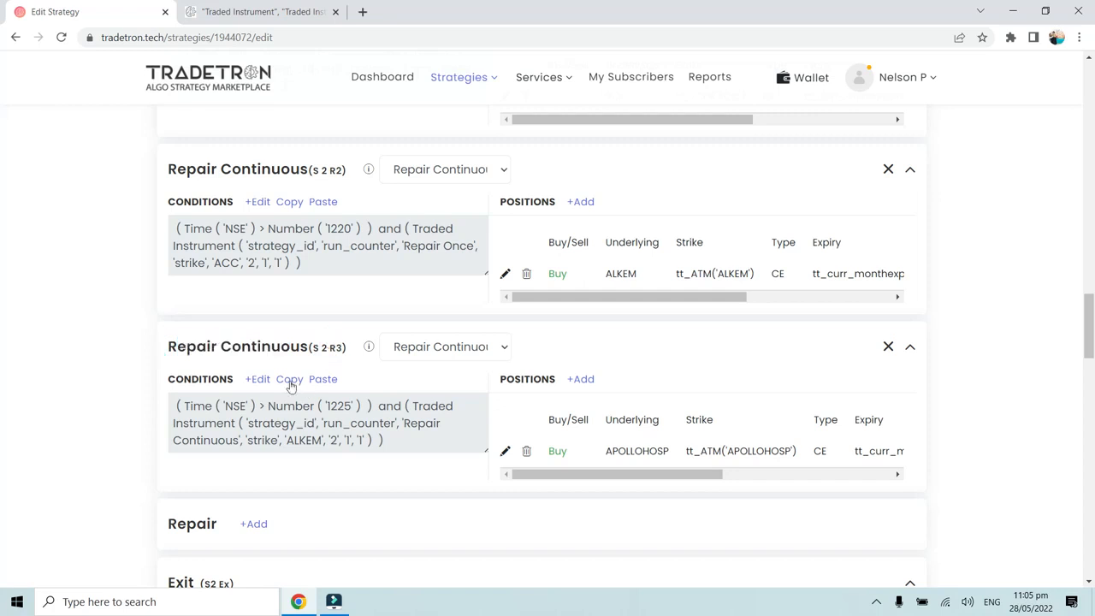
Step: Review the Repair Continuous (S 2 R3) condition, then examine the underlyings and positions of the Set №2 repair sections down to Exit
left_click(260, 379)
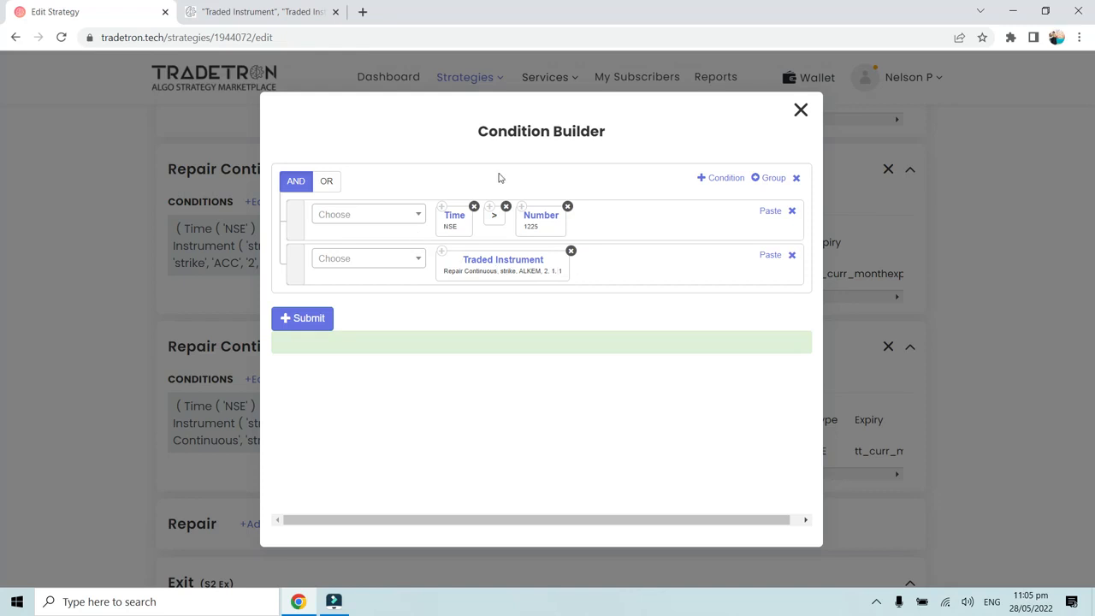
left_click(797, 109)
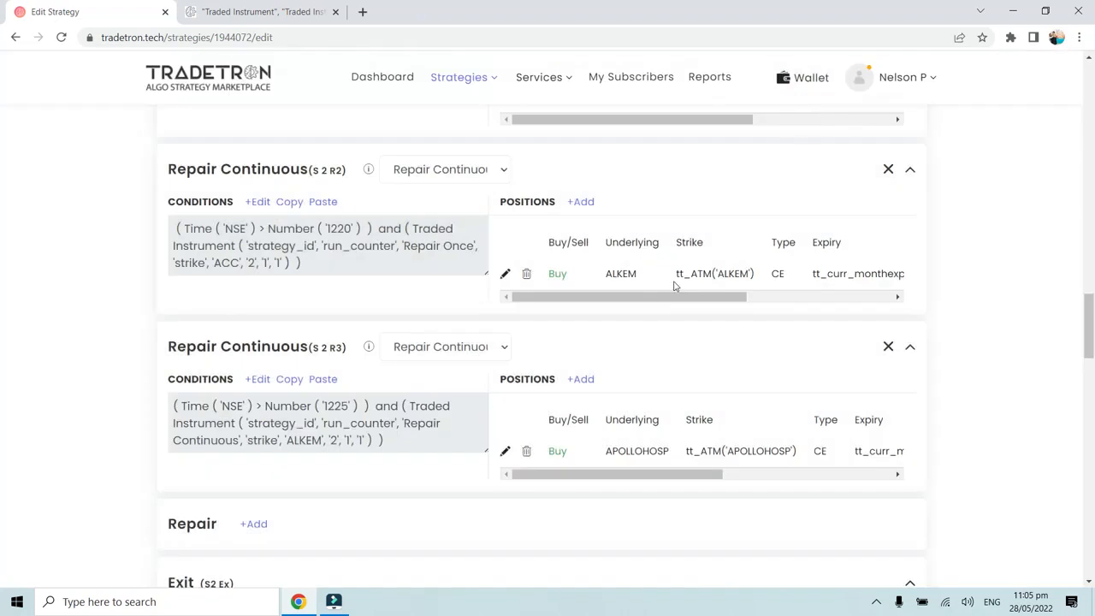
scroll(674, 286, "up", 3)
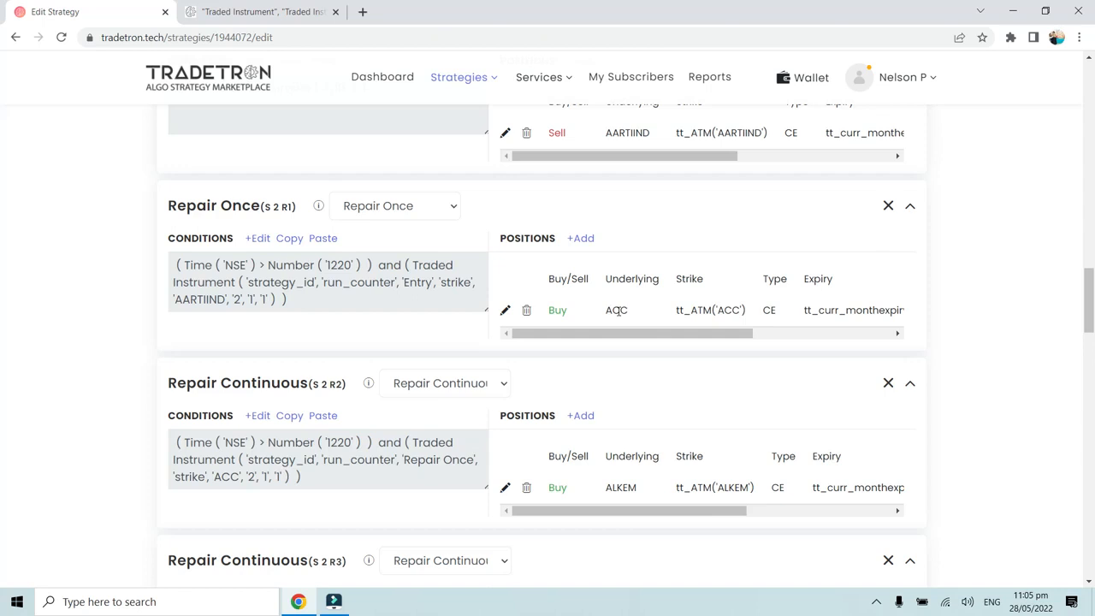
scroll(618, 310, "down", 4)
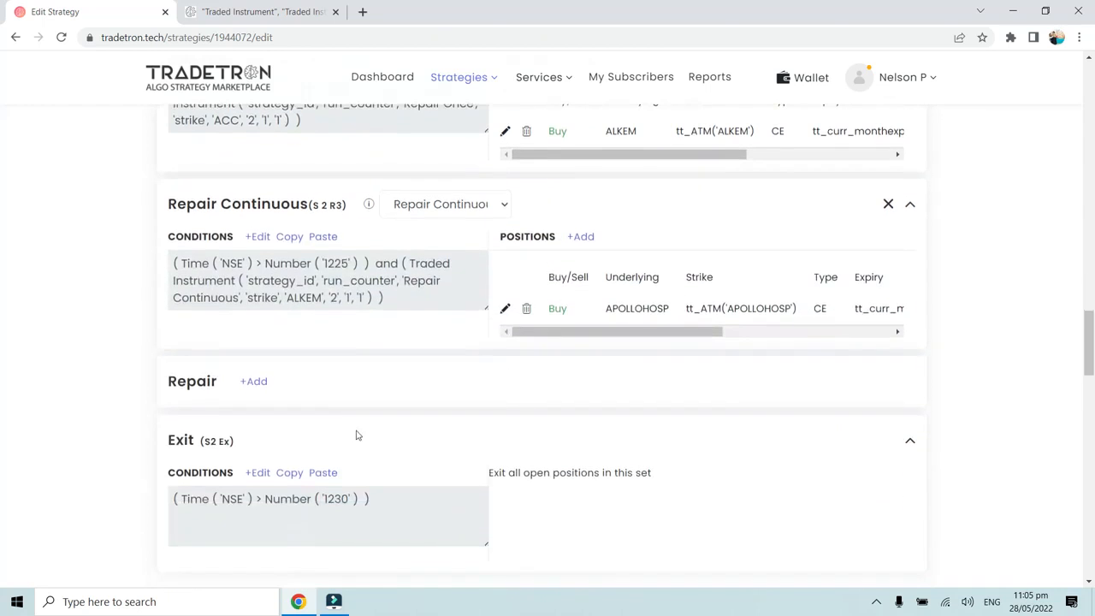
scroll(340, 423, "up", 2)
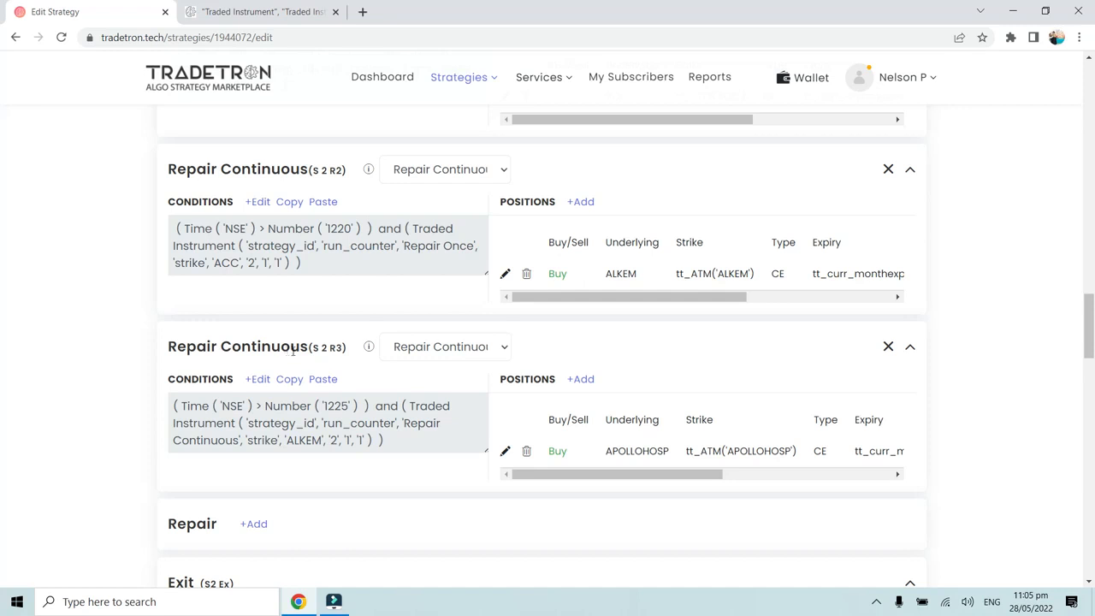
scroll(368, 396, "down", 1)
left_click_drag(604, 378, 670, 381)
left_click(668, 380)
scroll(448, 440, "down", 1)
scroll(445, 439, "down", 1)
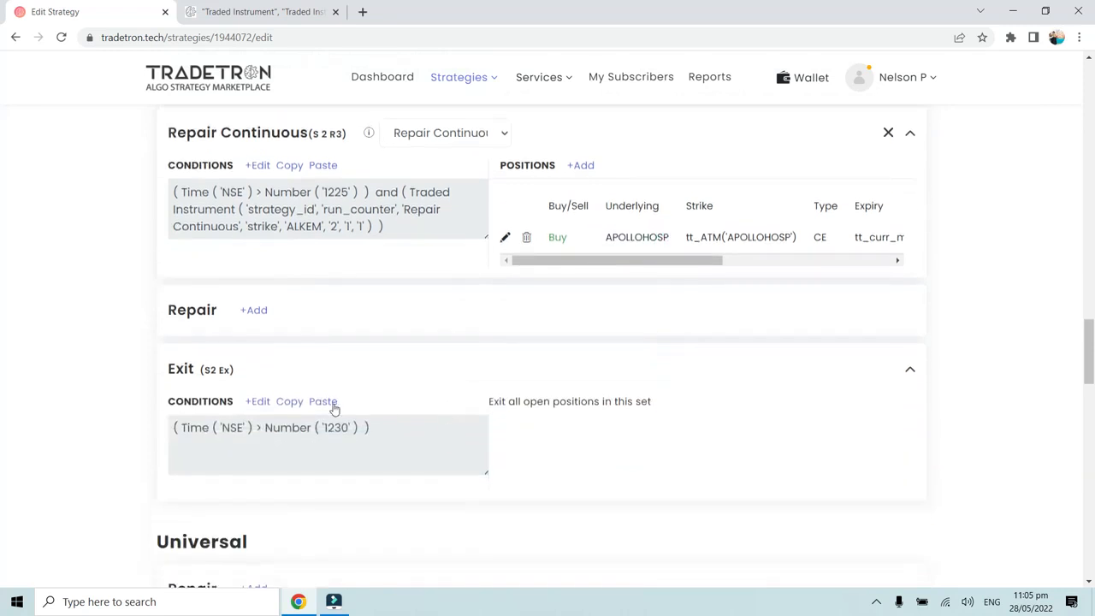
scroll(320, 402, "up", 1)
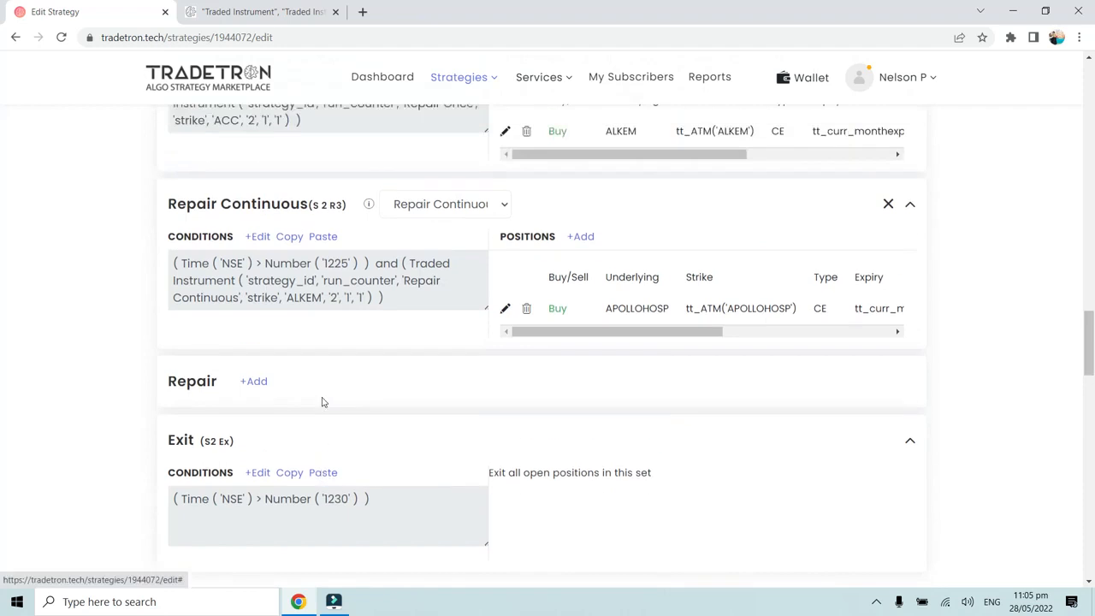
left_click(259, 473)
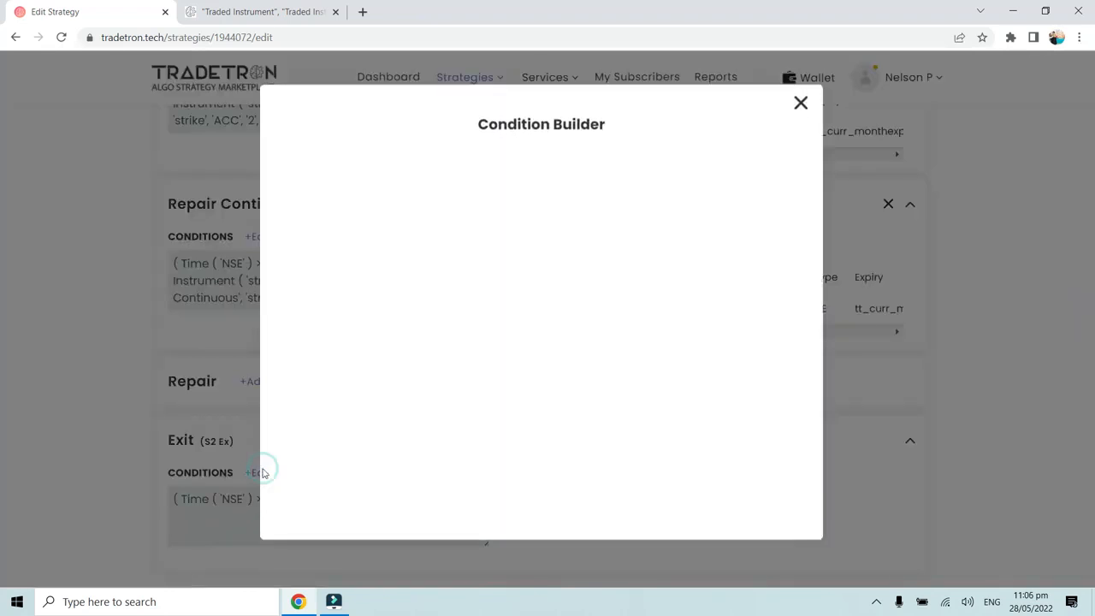
left_click(717, 179)
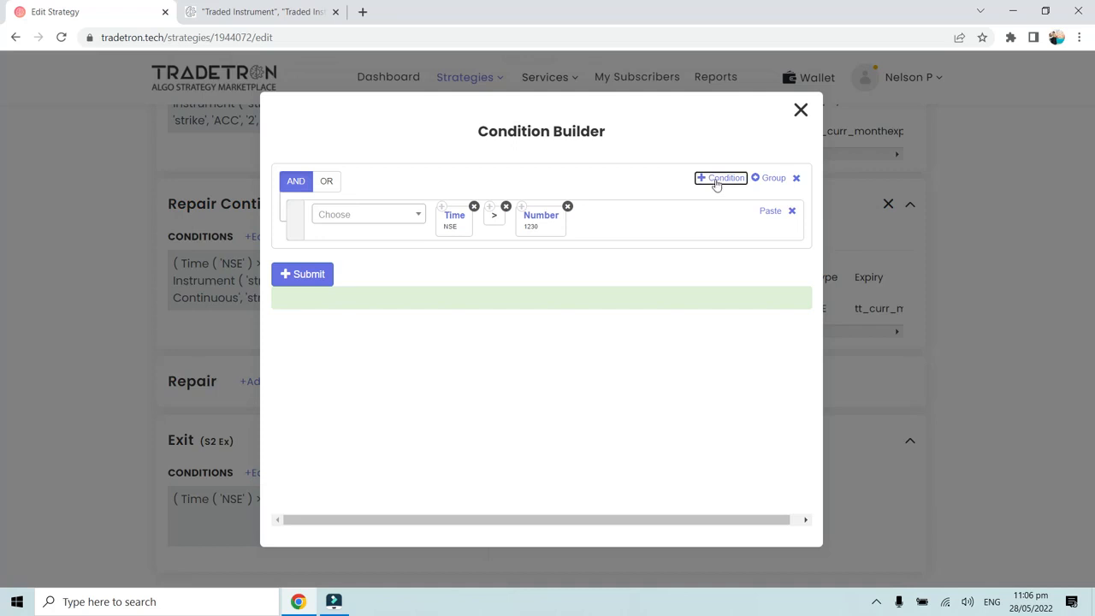
left_click(397, 266)
type("Traded")
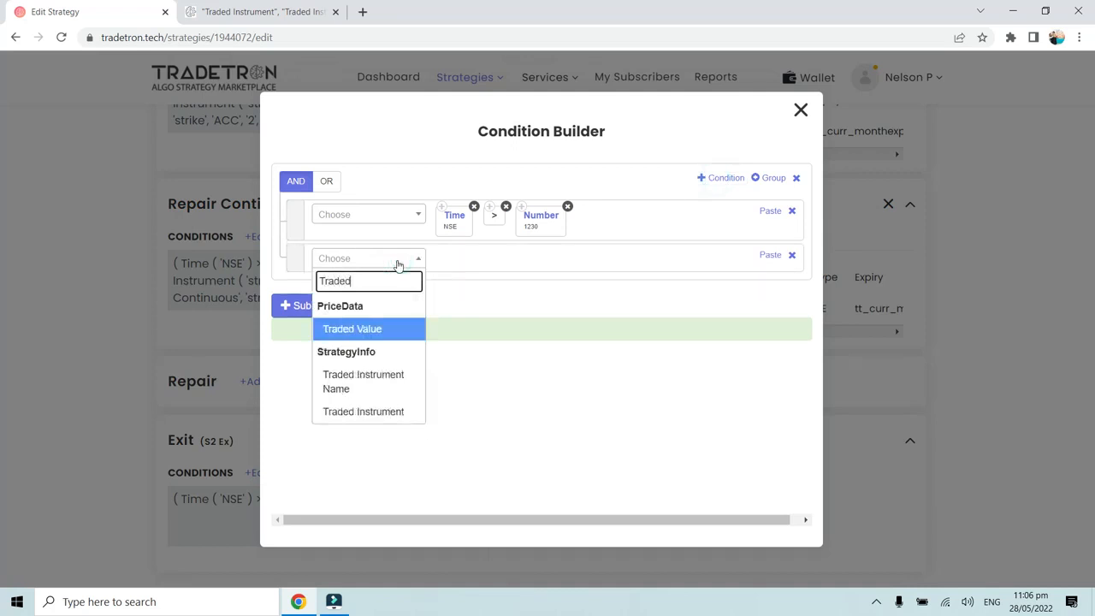
left_click(380, 409)
left_click(372, 258)
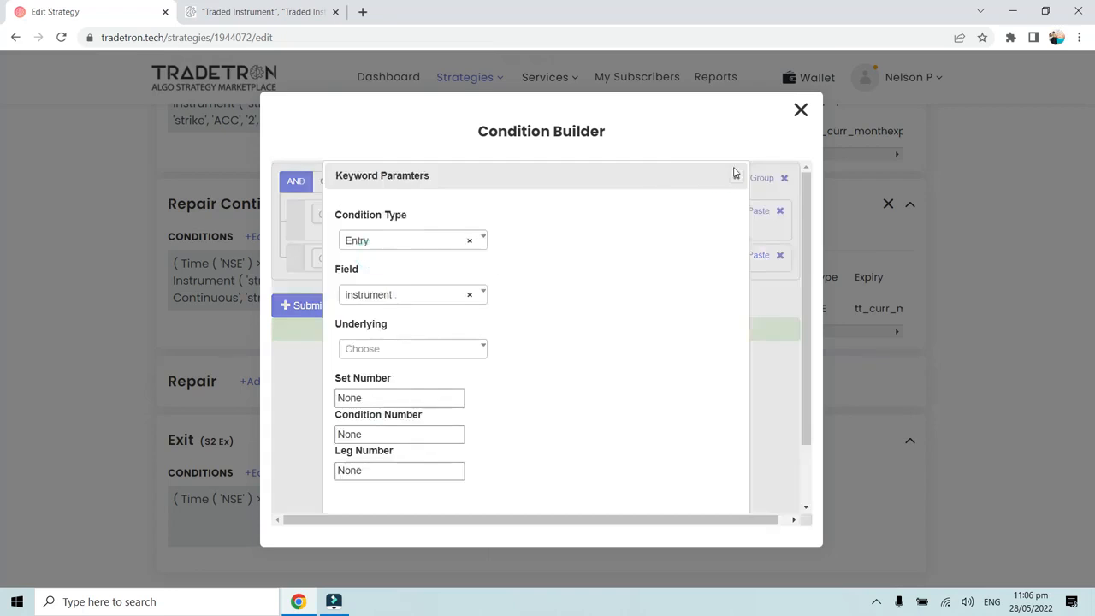
left_click(736, 176)
left_click(350, 269)
type("Traded")
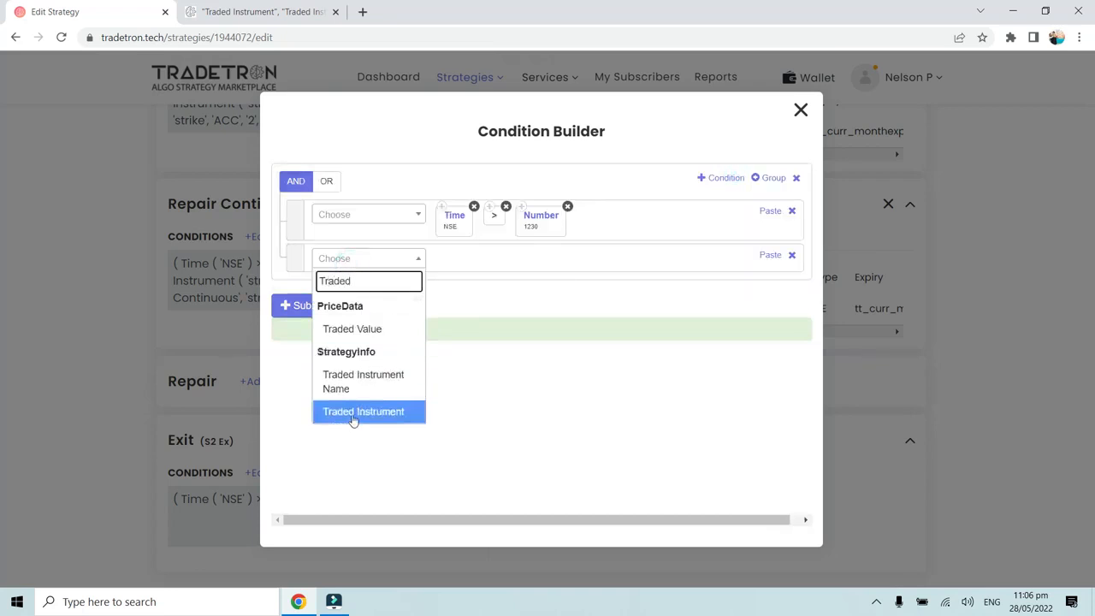
left_click(354, 414)
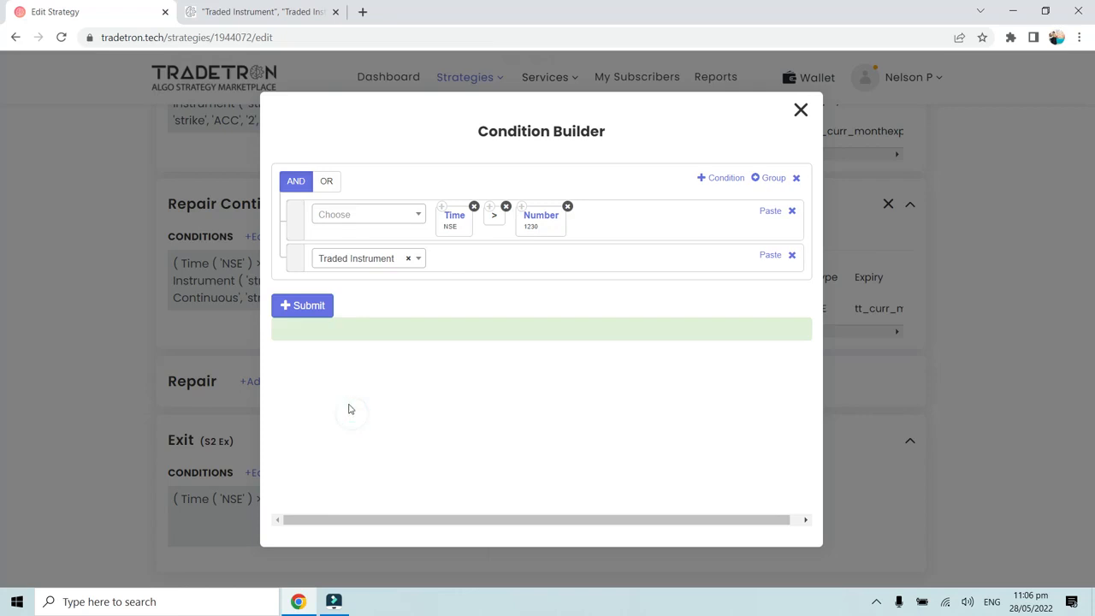
left_click(355, 294)
type("st")
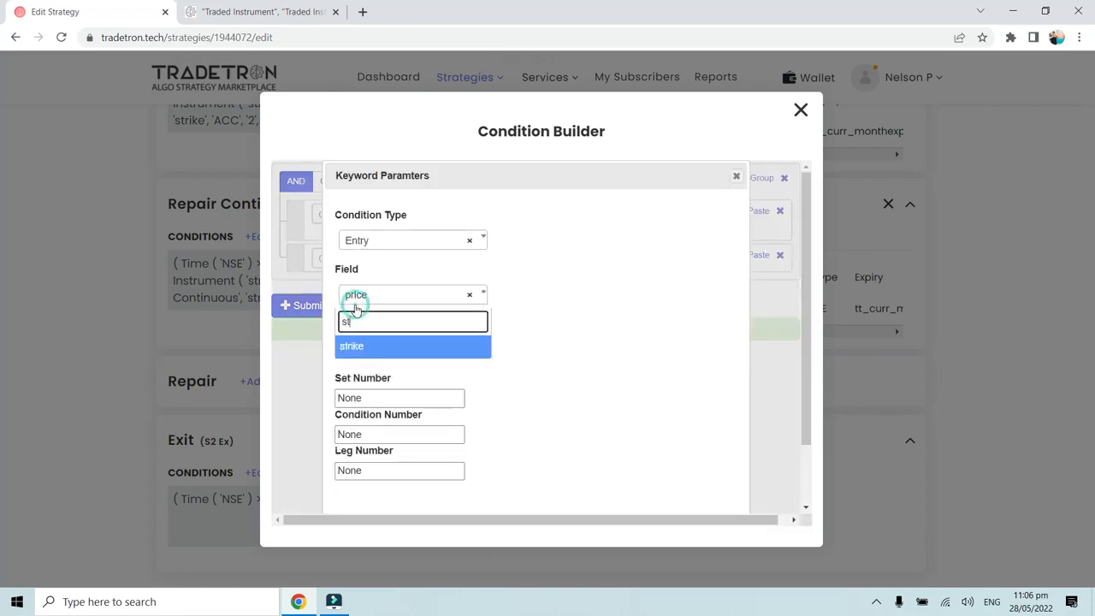
left_click(358, 351)
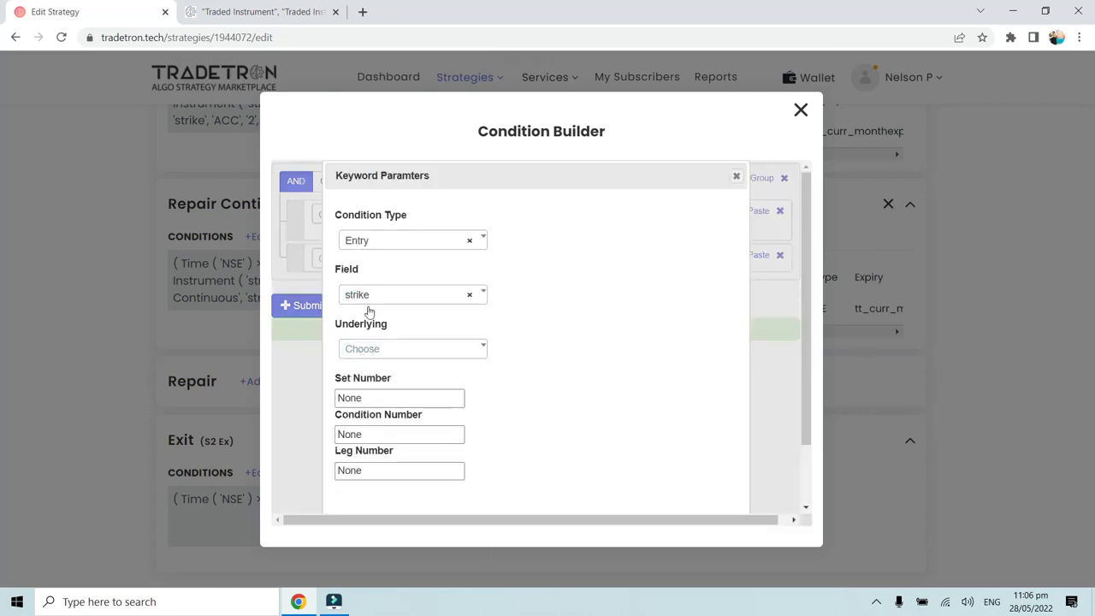
left_click(367, 242)
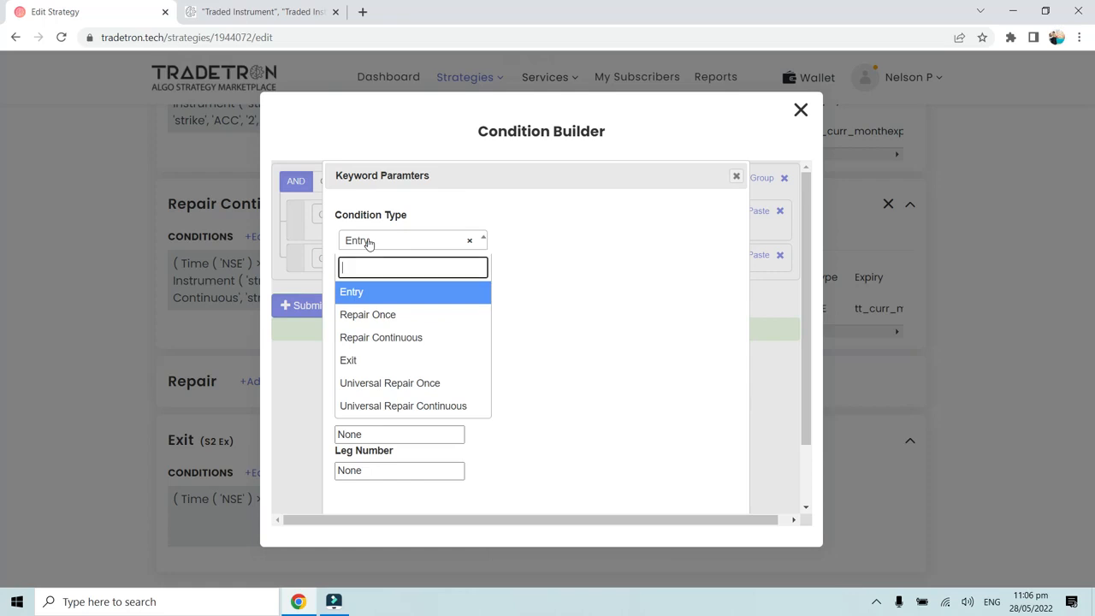
left_click(380, 338)
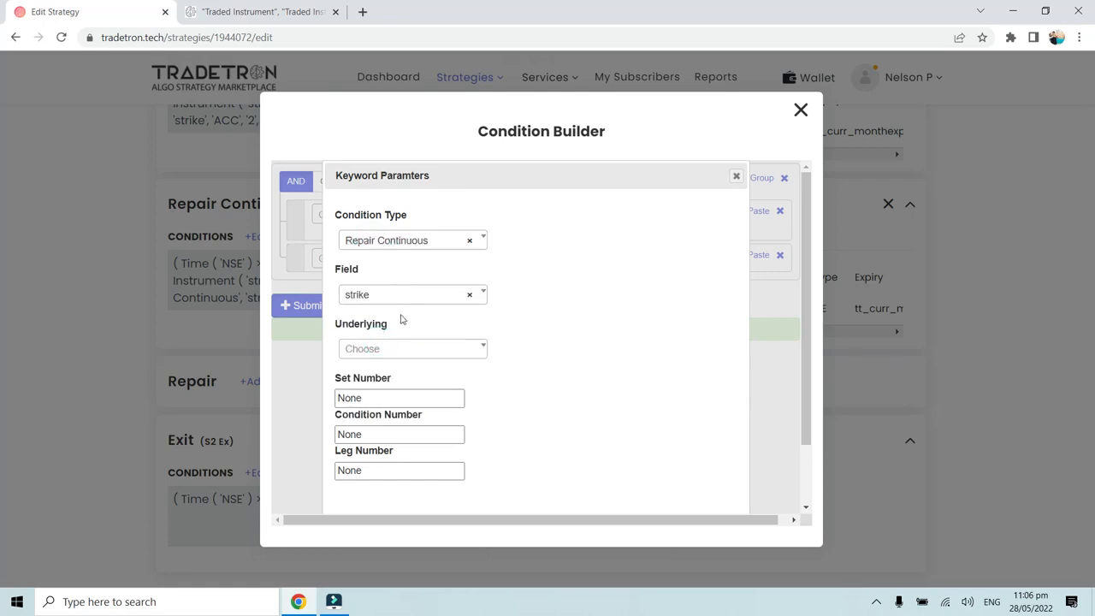
left_click(390, 358)
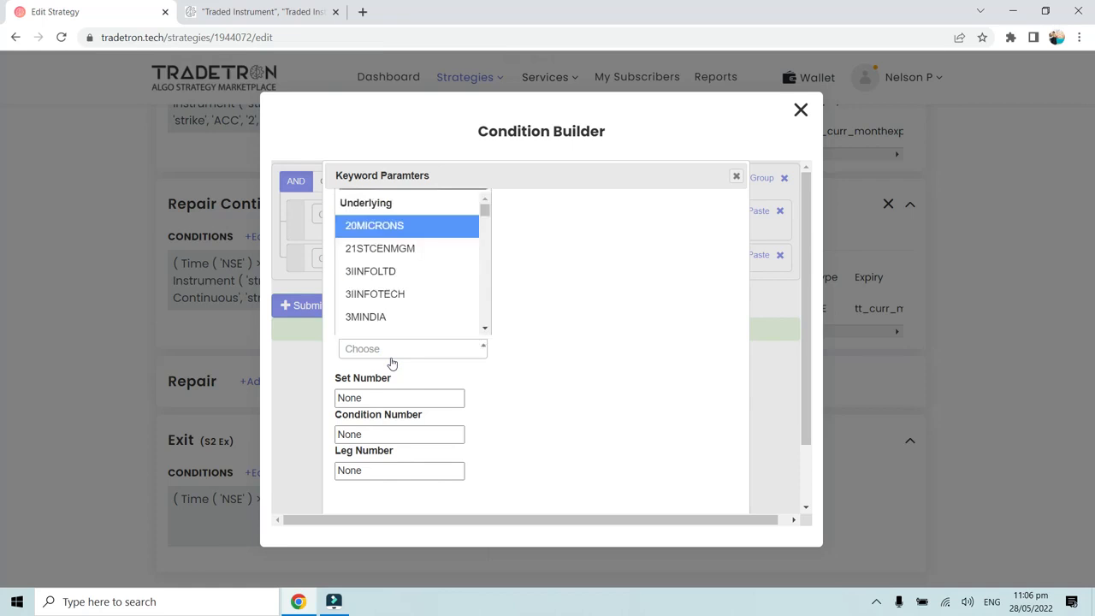
left_click(799, 108)
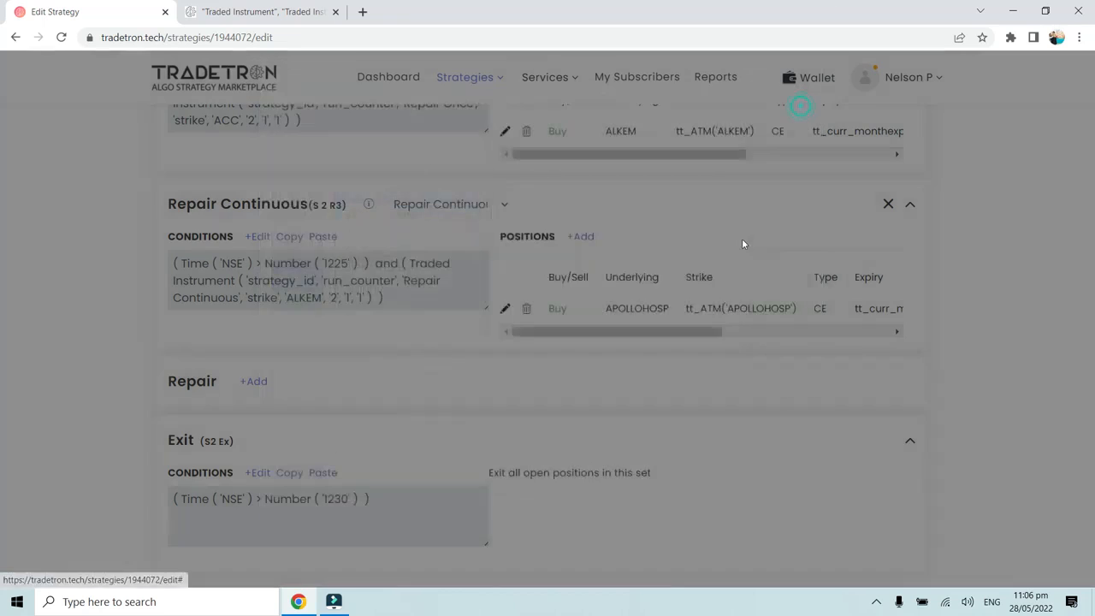
Step: Add a second condition row with the Traded Instrument keyword to the Set №2 Exit (S2 Ex) conditions
left_click(258, 472)
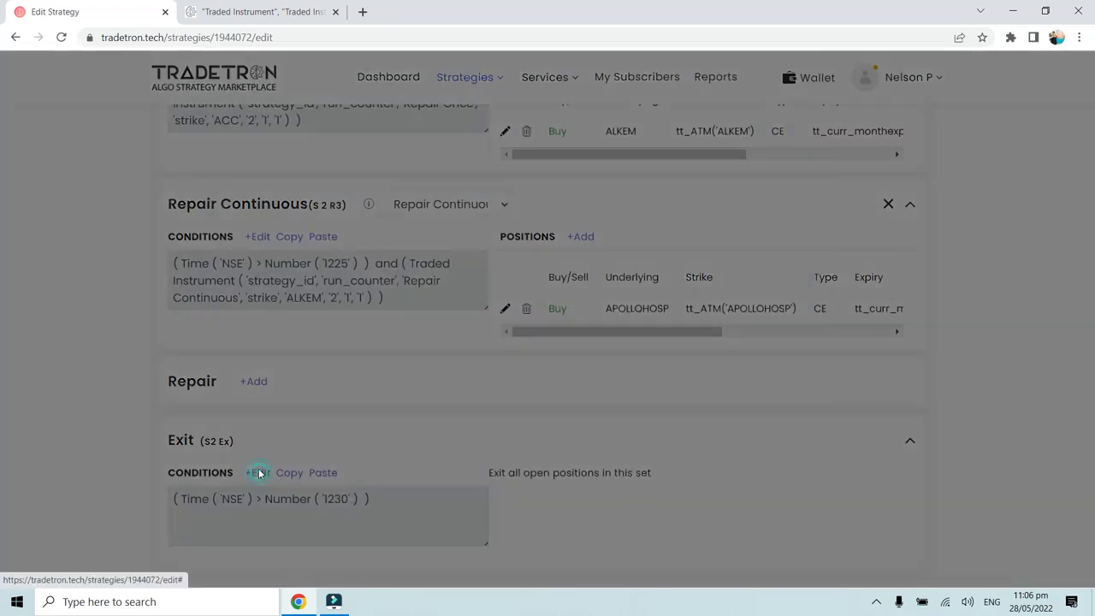
left_click(719, 178)
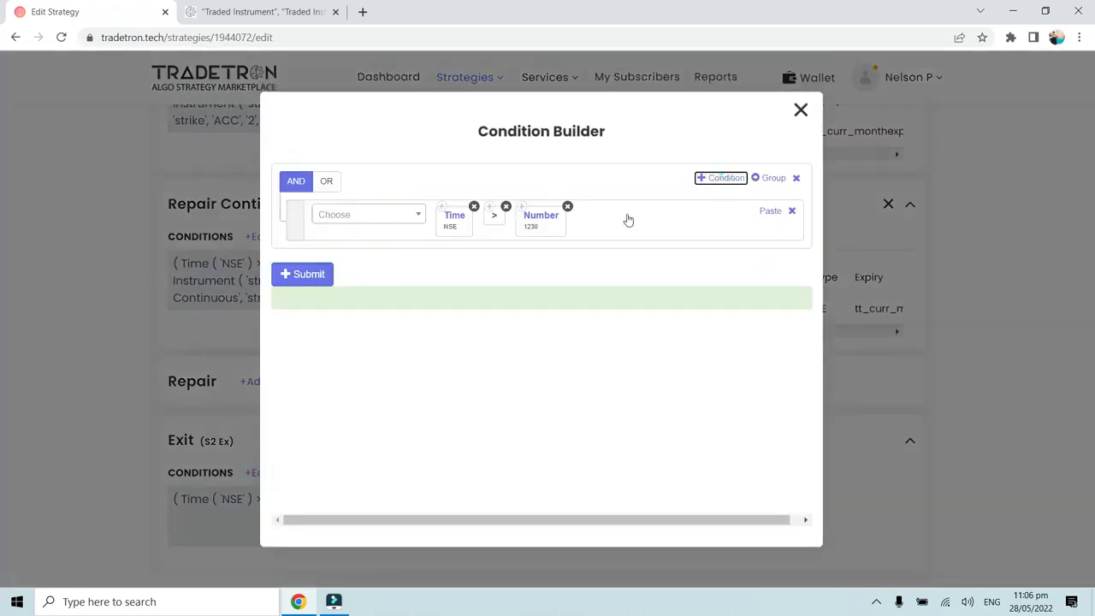
left_click(364, 265)
type("Traded")
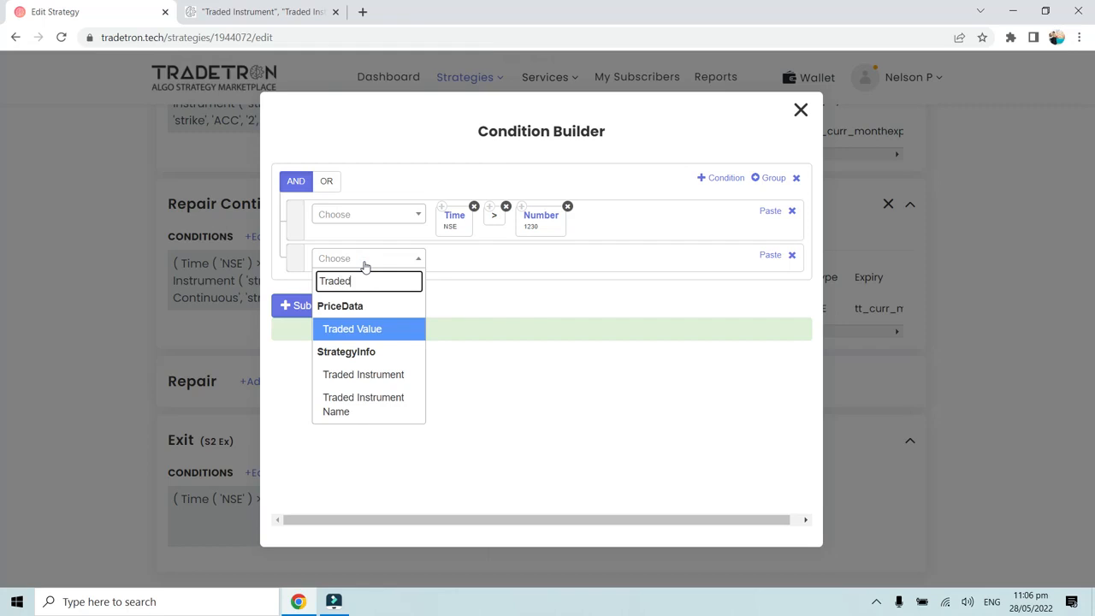
left_click(342, 376)
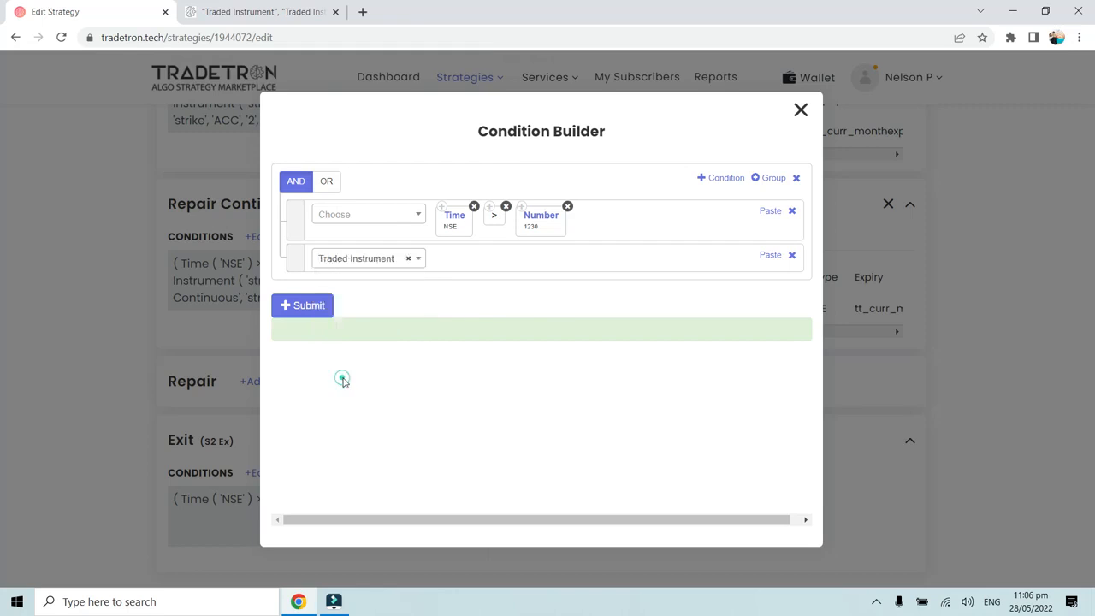
Step: Set the keyword's condition type to Repair Continuous, its field to strike and its underlying to APOLLOHOSP
left_click(390, 241)
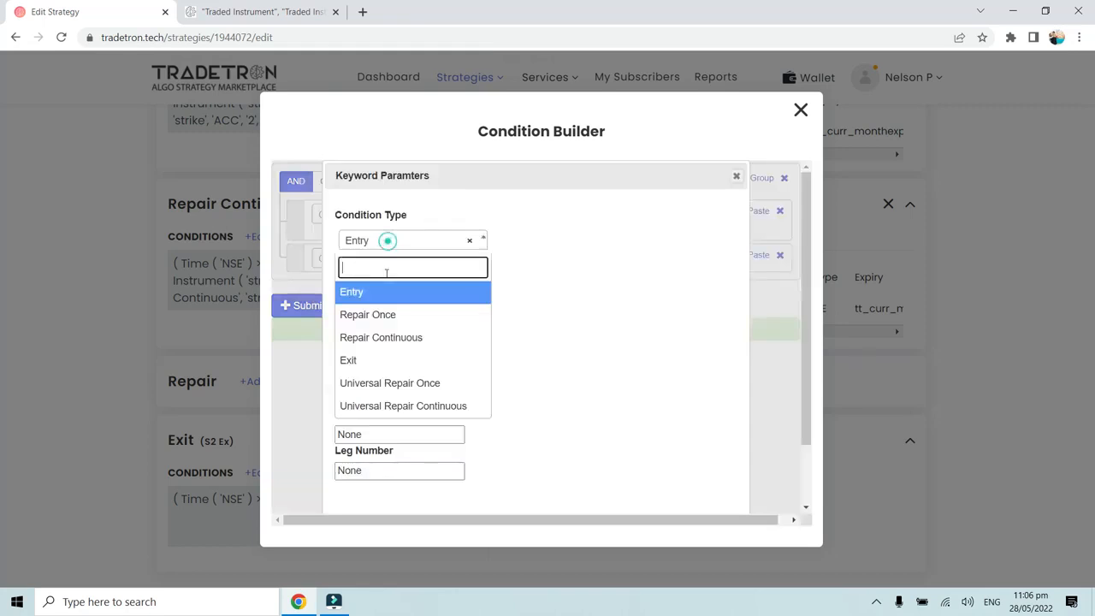
left_click(386, 337)
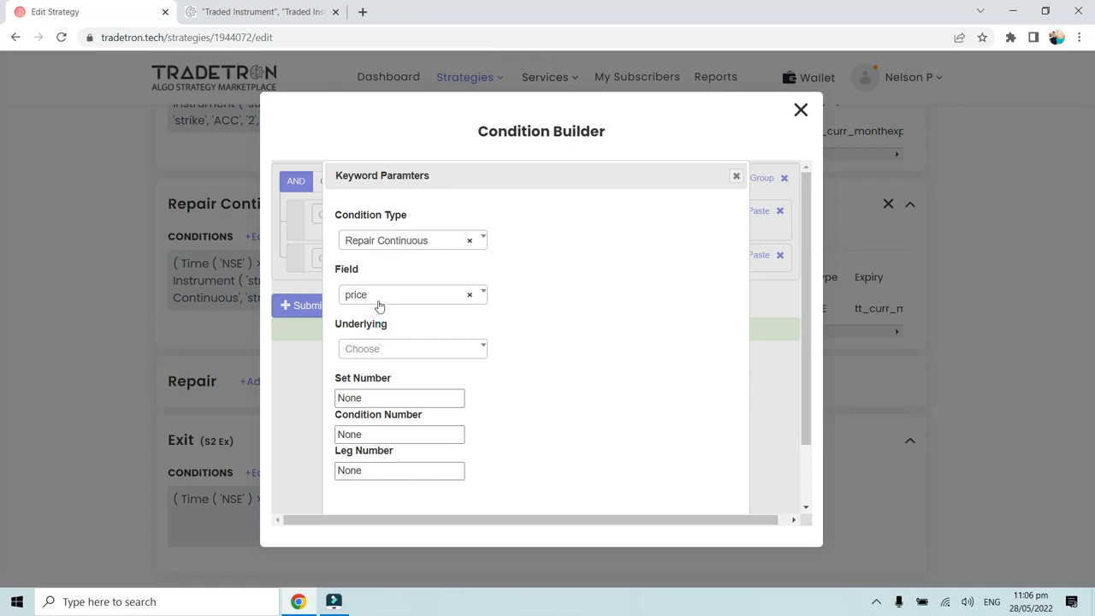
left_click(380, 298)
left_click(381, 368)
left_click(382, 350)
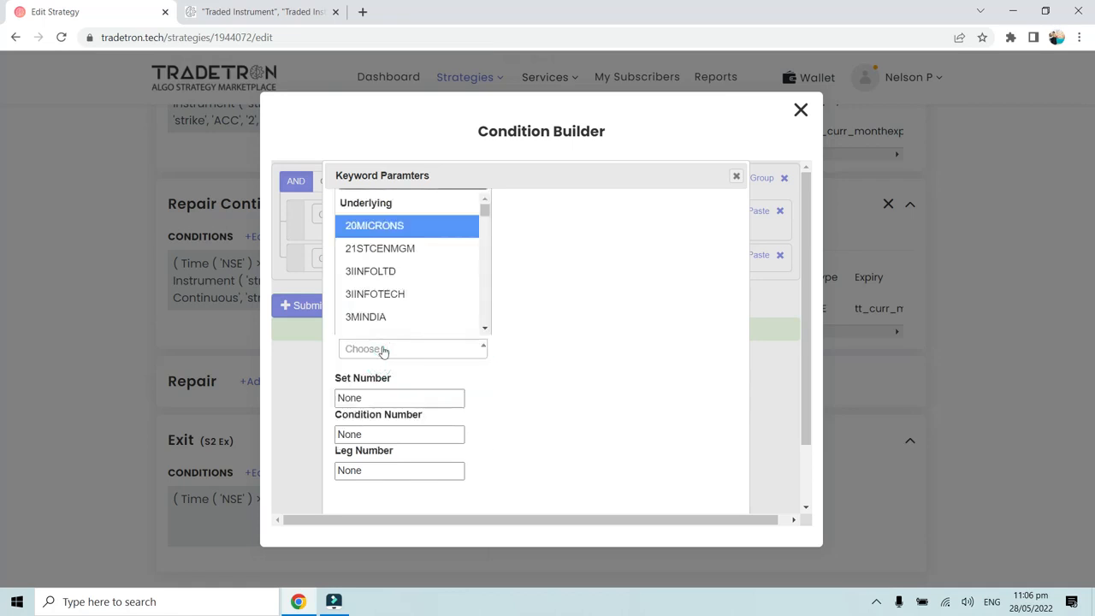
type("apol")
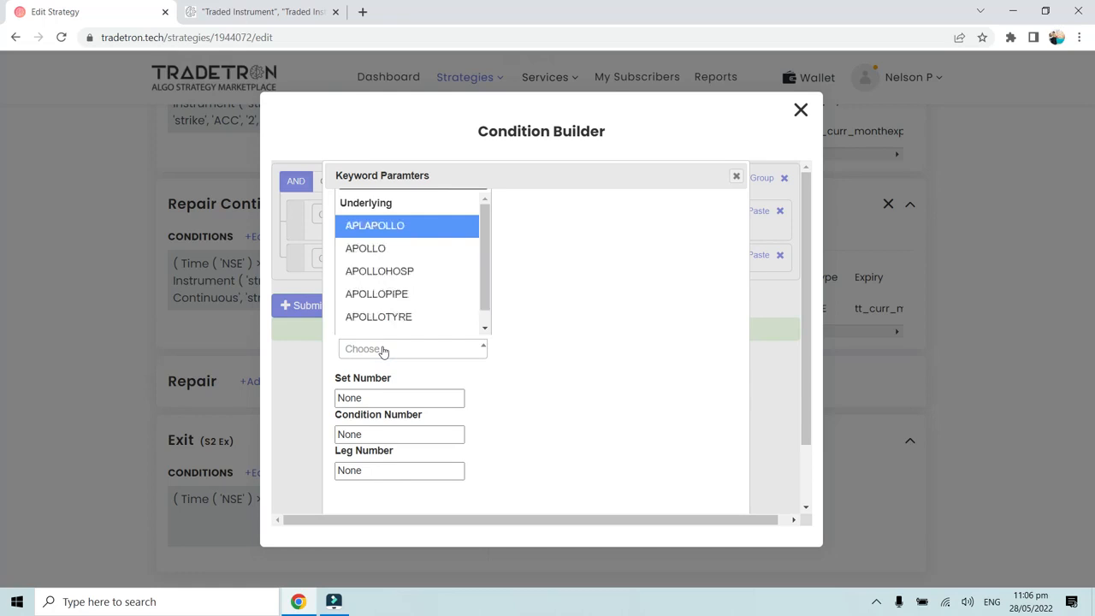
left_click(441, 271)
Step: Enter set number 2, condition number 2 and leg number 1 for the APOLLOHOSP Traded Instrument keyword
left_click(360, 398)
double_click(360, 398)
type("2")
left_click(367, 434)
double_click(366, 435)
type("2")
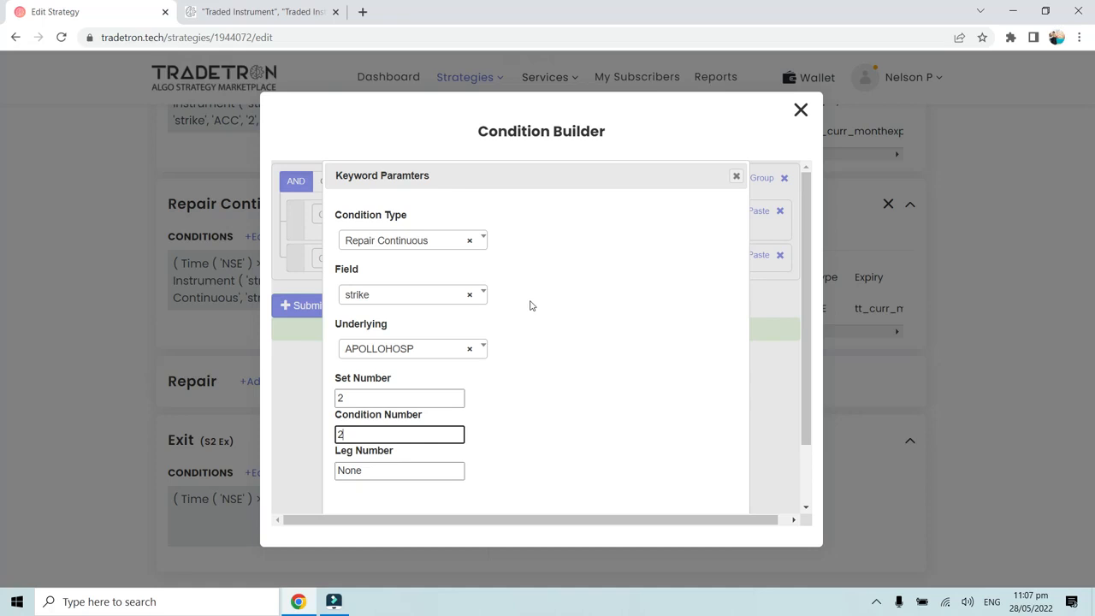
key("Tab")
key("ctrl+a")
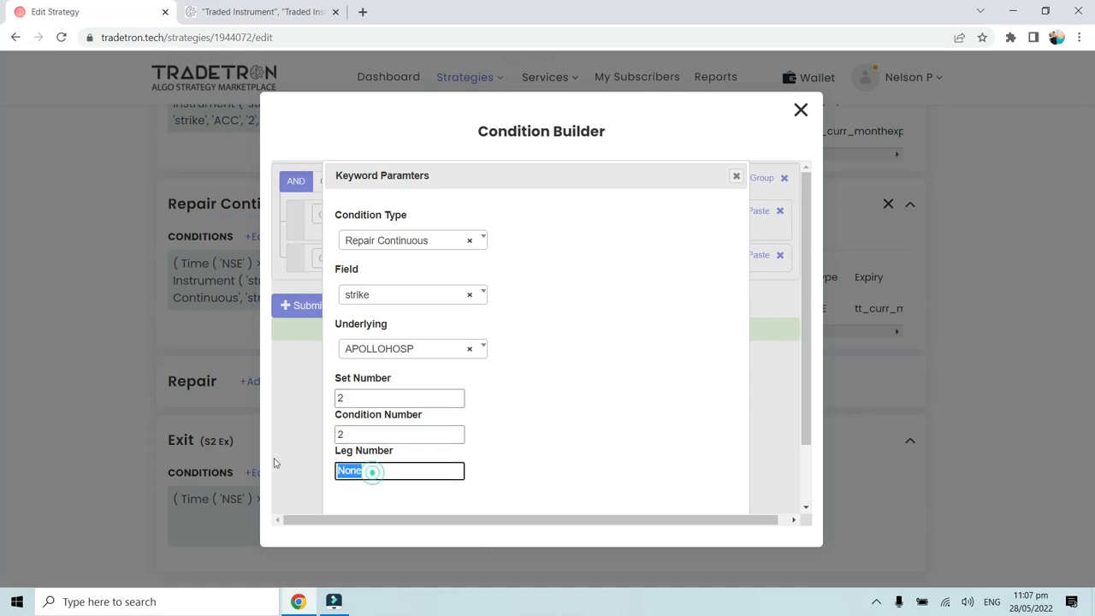
type("1")
Step: Confirm the keyword parameters, then submit the Set №2 Exit condition and close the builder
scroll(582, 499, "down", 1)
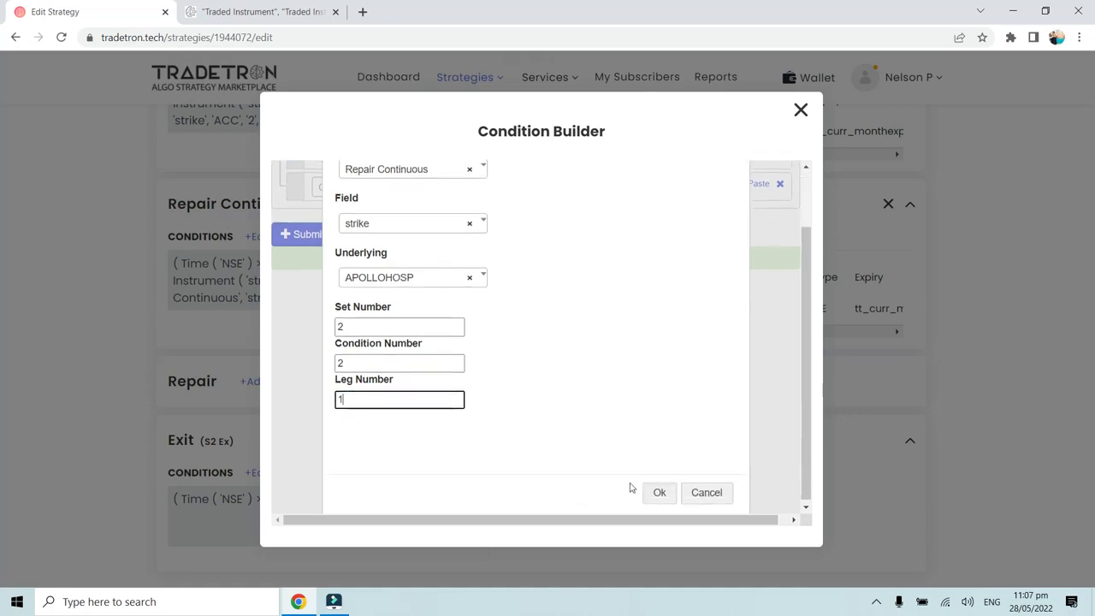
left_click(659, 494)
left_click(291, 319)
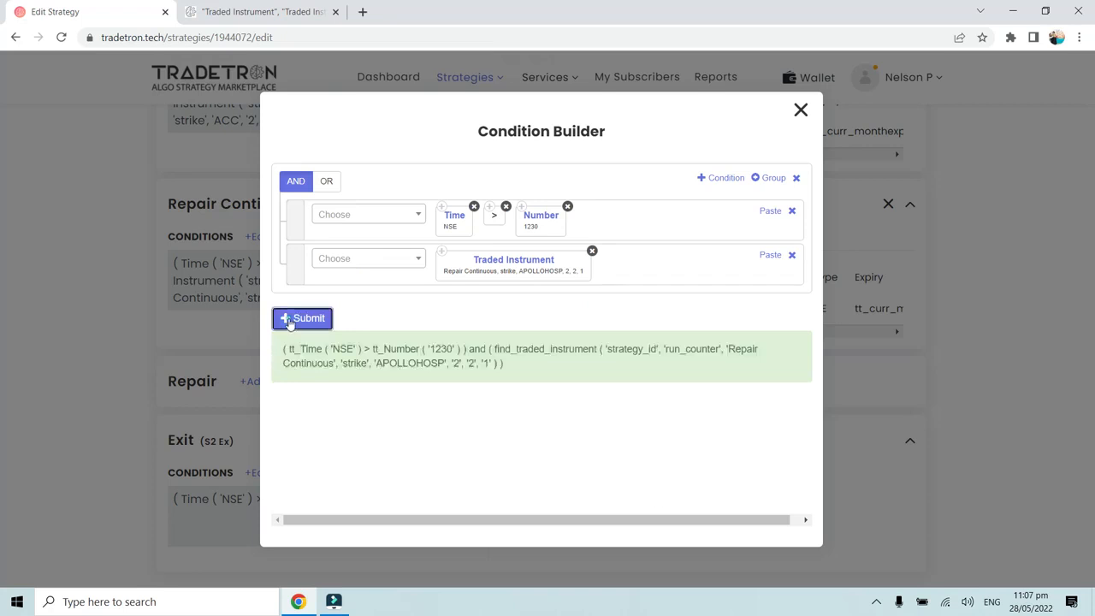
left_click(801, 112)
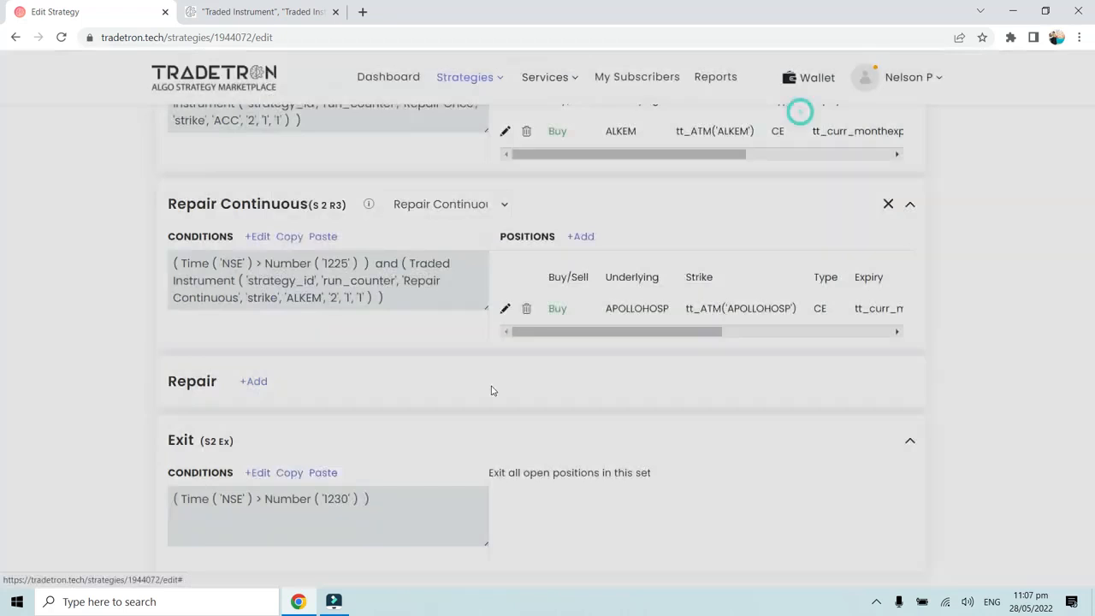
Step: Examine the Set №2 repair headings S 2 R1, S 2 R2 and S 2 R3 against the numbers used in the Exit condition
scroll(214, 347, "up", 6)
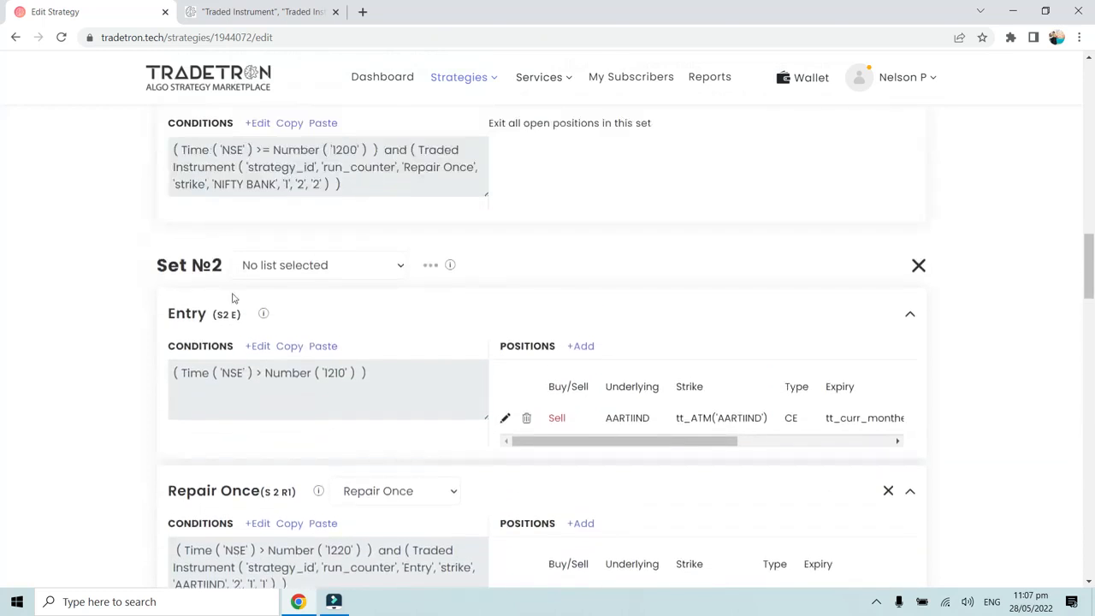
scroll(224, 403, "down", 1)
triple_click(170, 419)
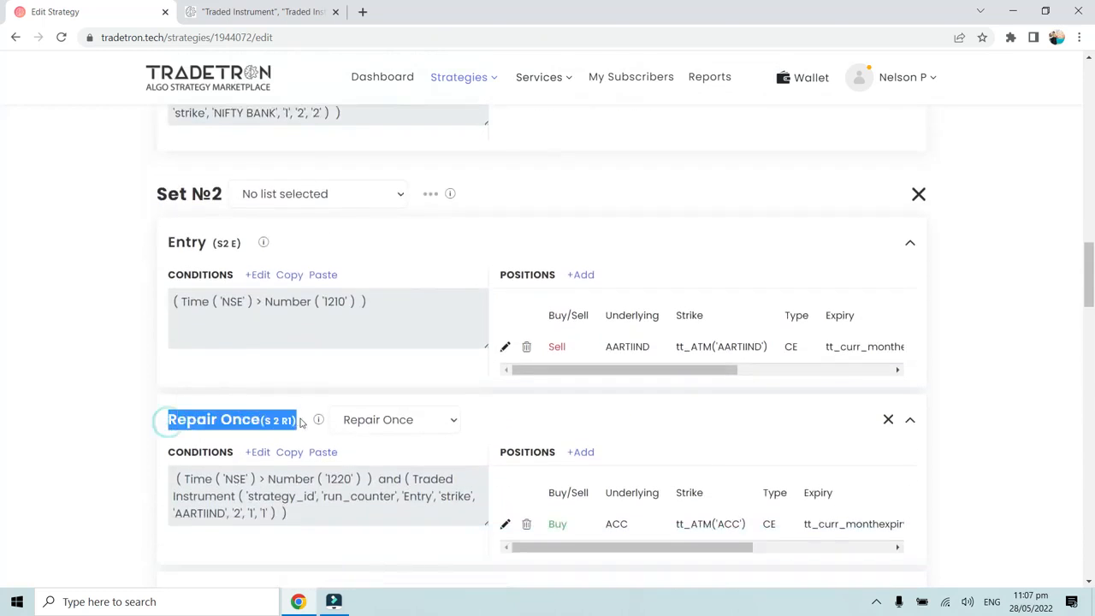
scroll(296, 420, "down", 3)
left_click_drag(169, 385, 350, 387)
scroll(330, 398, "down", 2)
left_click_drag(169, 418, 346, 417)
scroll(349, 425, "down", 3)
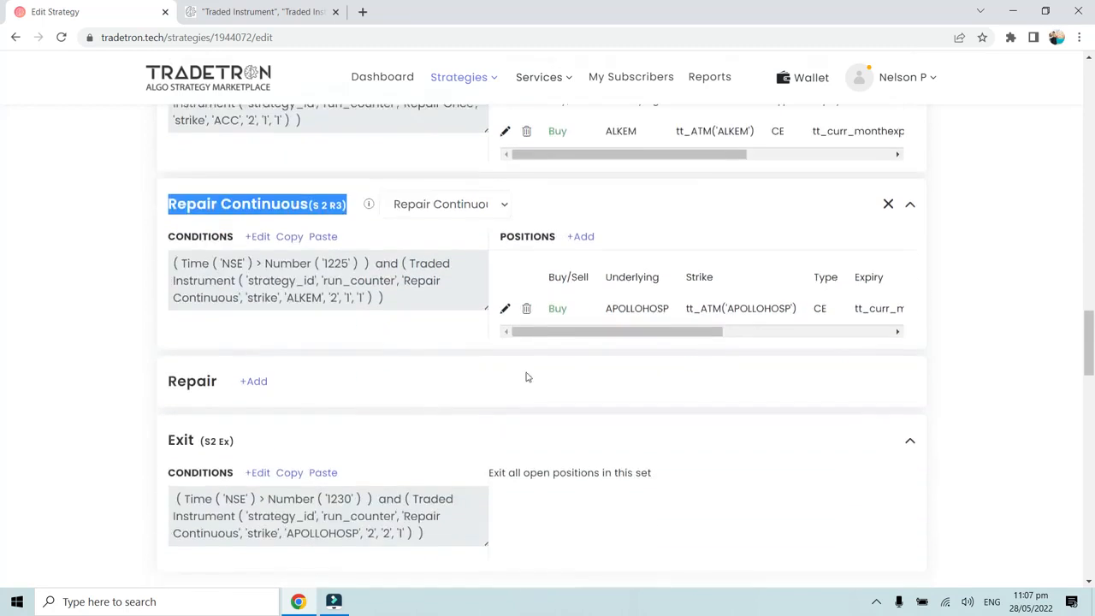
Step: Examine the APOLLOHOSP position in S 2 R3 and the order of the Set №2 Entry and repair conditions
left_click(609, 310)
double_click(609, 310)
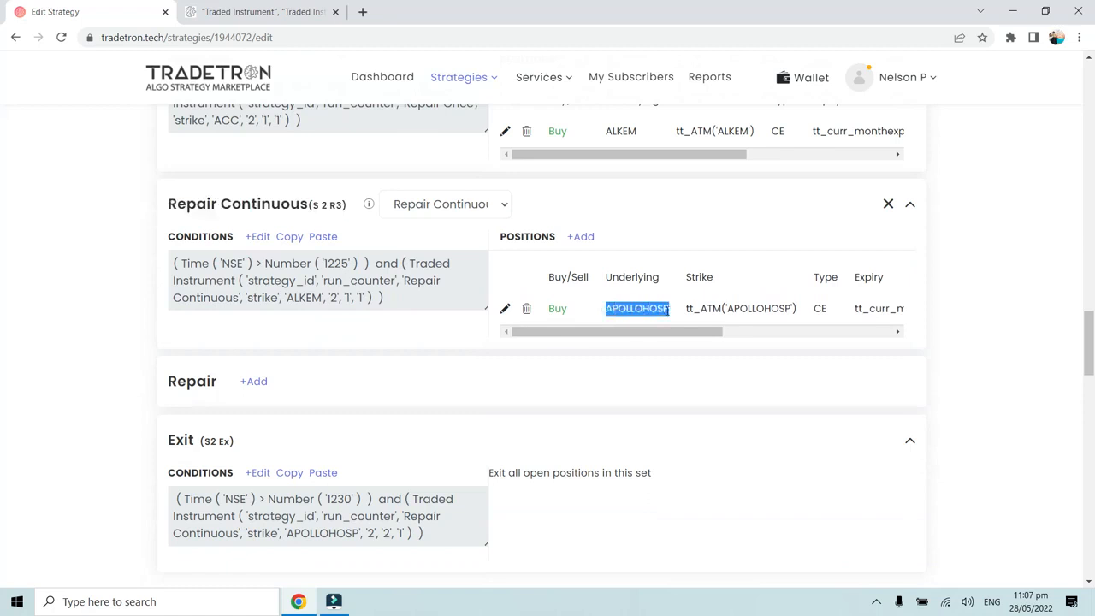
left_click(667, 310)
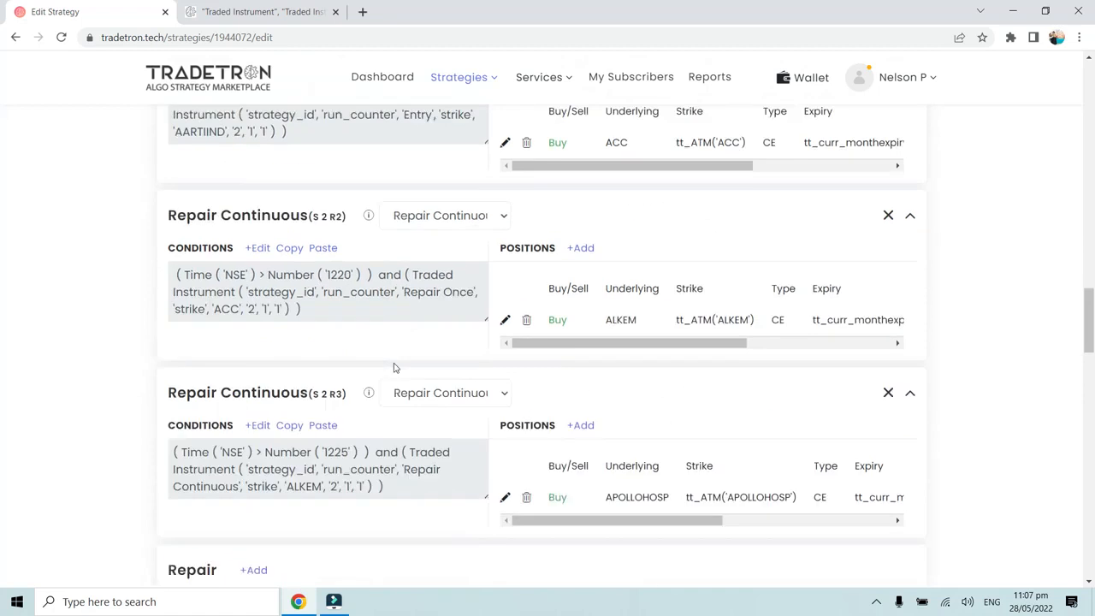
scroll(391, 371, "up", 5)
scroll(171, 202, "up", 3)
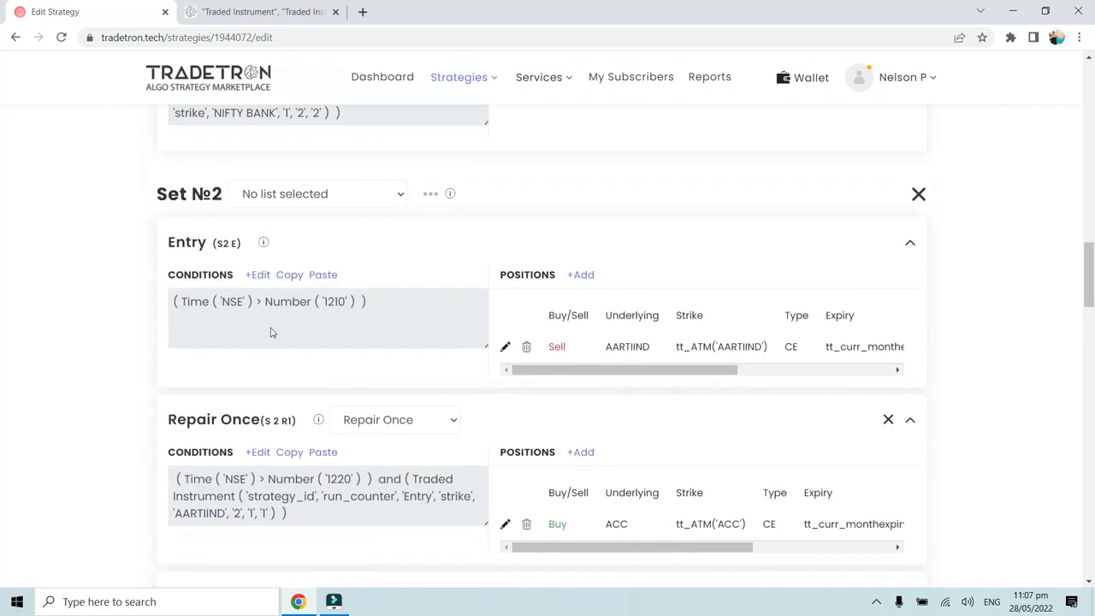
scroll(257, 334, "down", 4)
scroll(227, 372, "down", 2)
left_click_drag(176, 353, 315, 348)
scroll(269, 416, "down", 2)
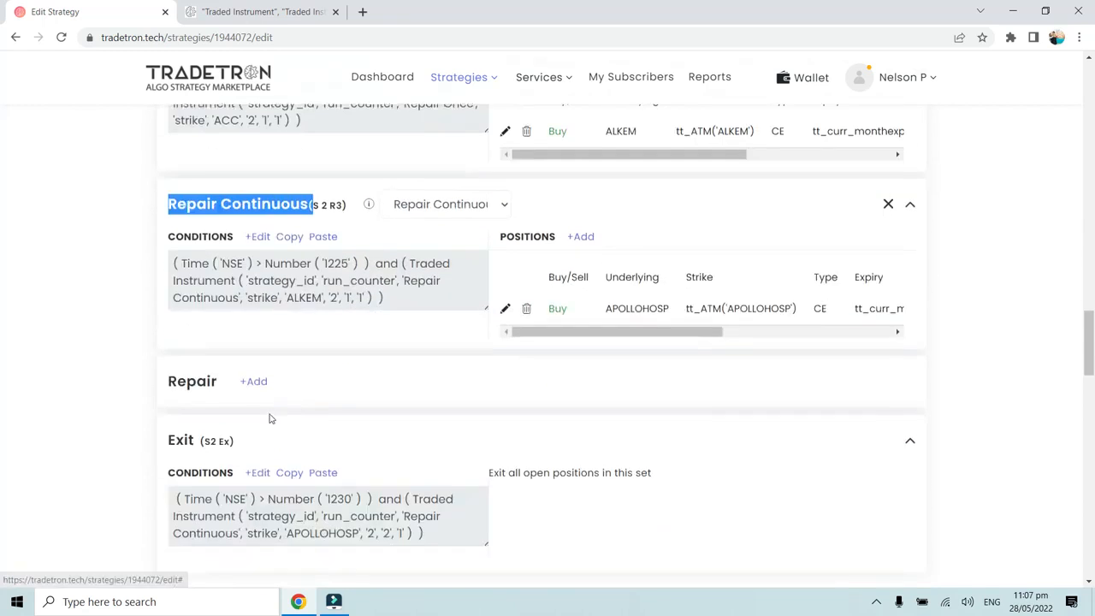
Step: Reopen the Set №2 Exit condition to review its Traded Instrument keyword, resubmit it and close the builder
left_click(257, 472)
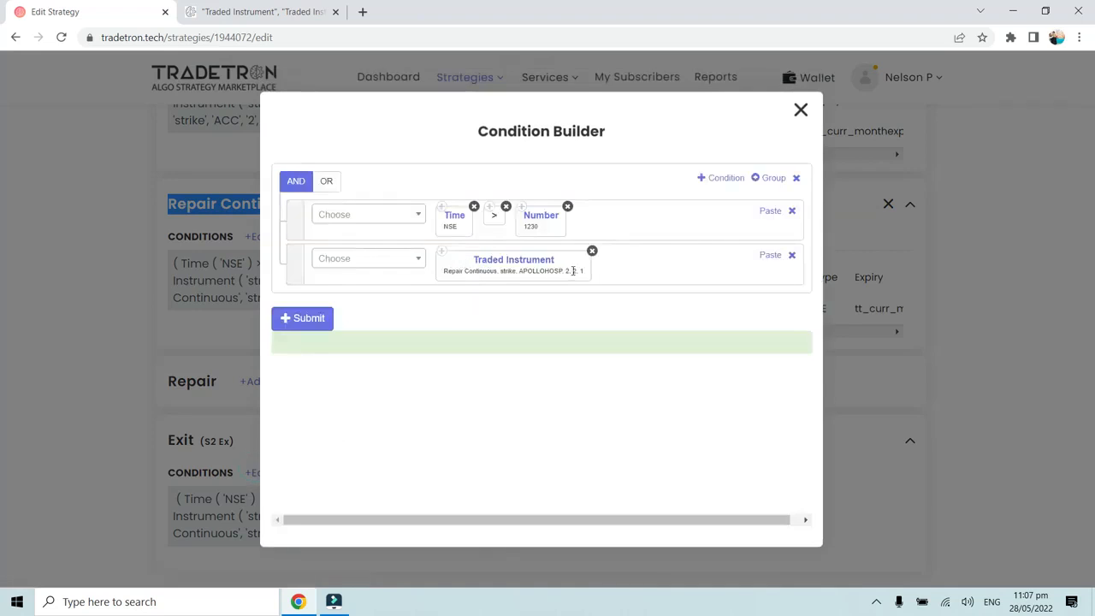
left_click(300, 319)
left_click(799, 110)
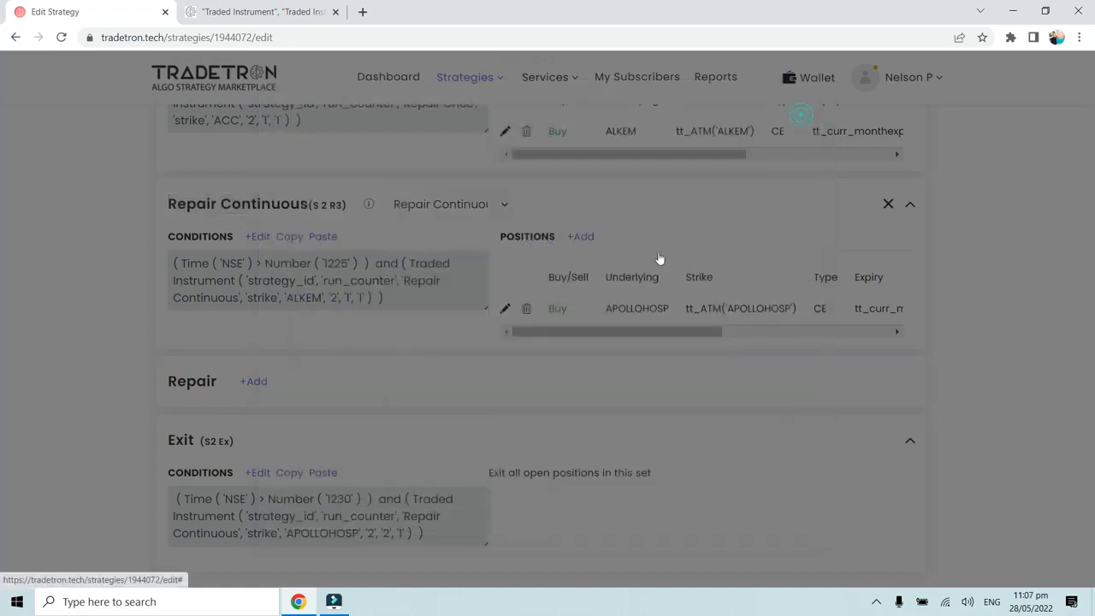
Step: Save the updated strategy and close the confirmation without deploying or backtesting
scroll(459, 454, "down", 3)
scroll(460, 459, "down", 7)
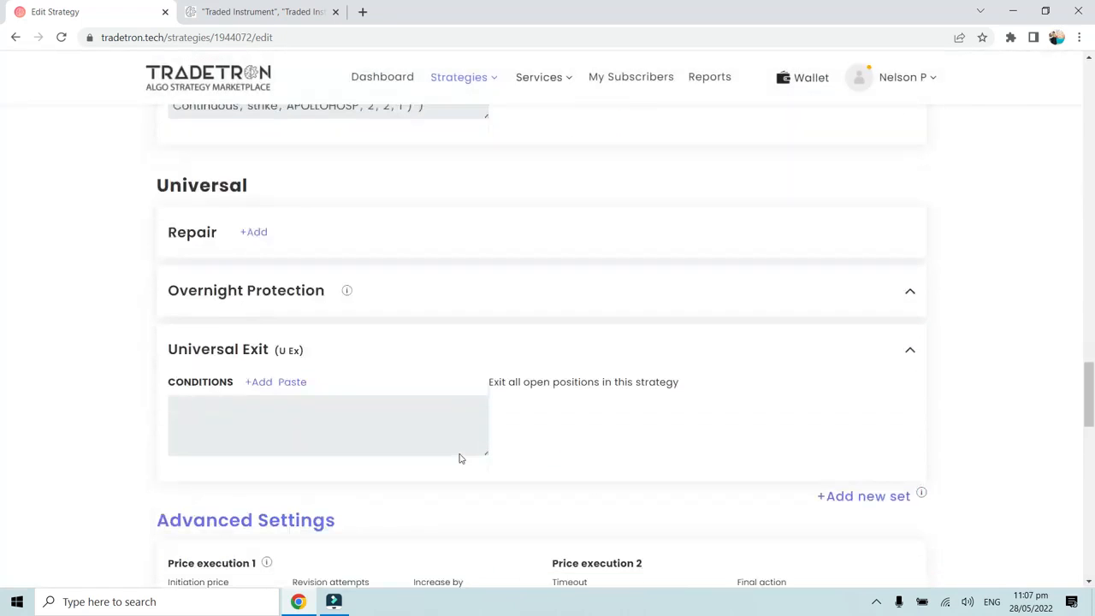
scroll(460, 458, "down", 6)
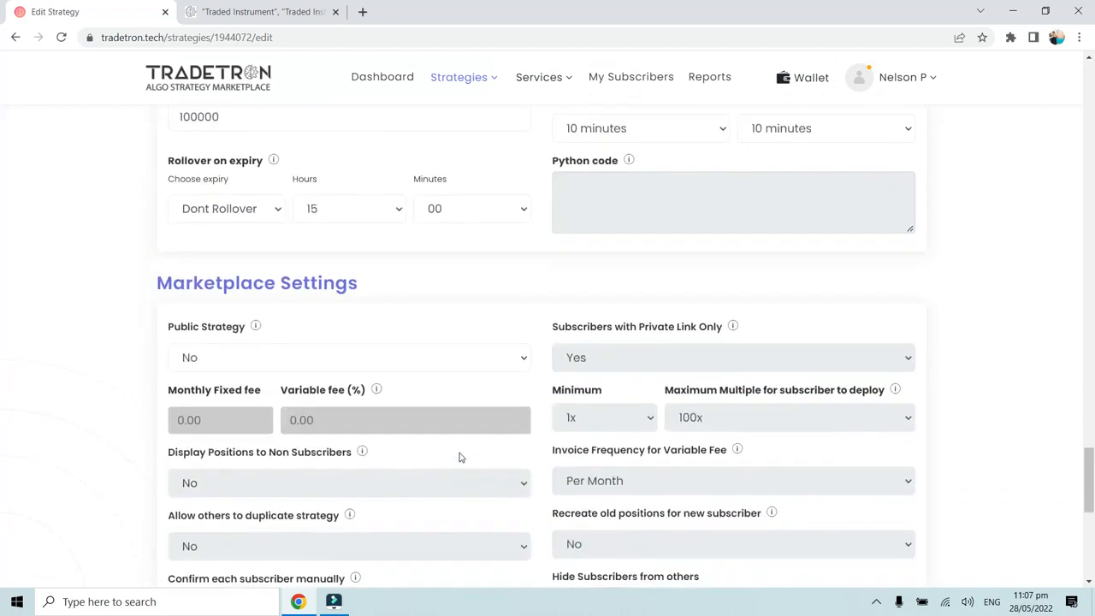
left_click(530, 539)
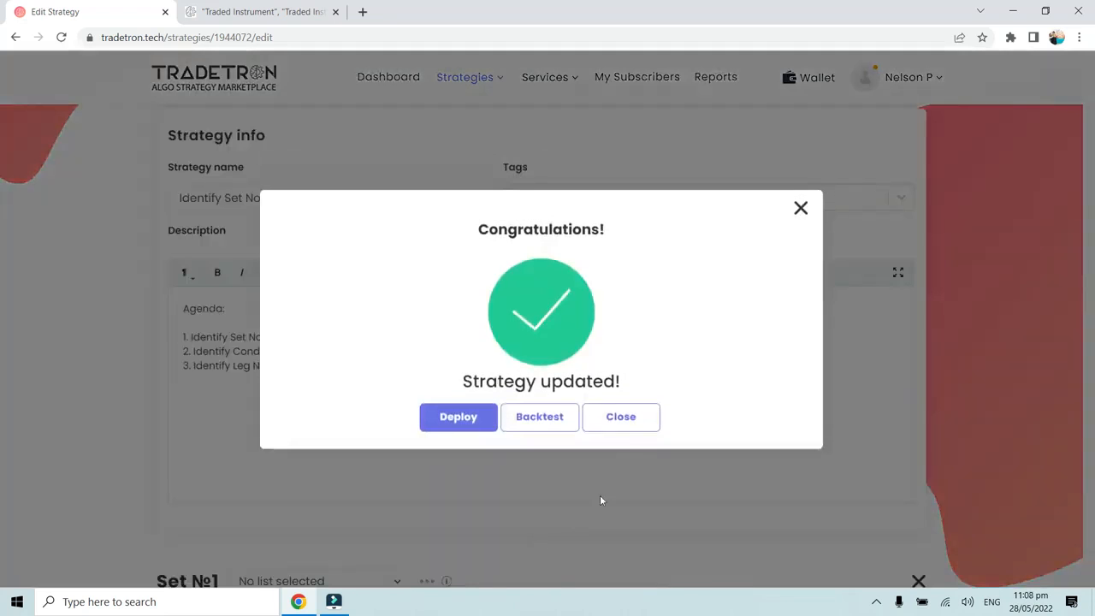
left_click(625, 425)
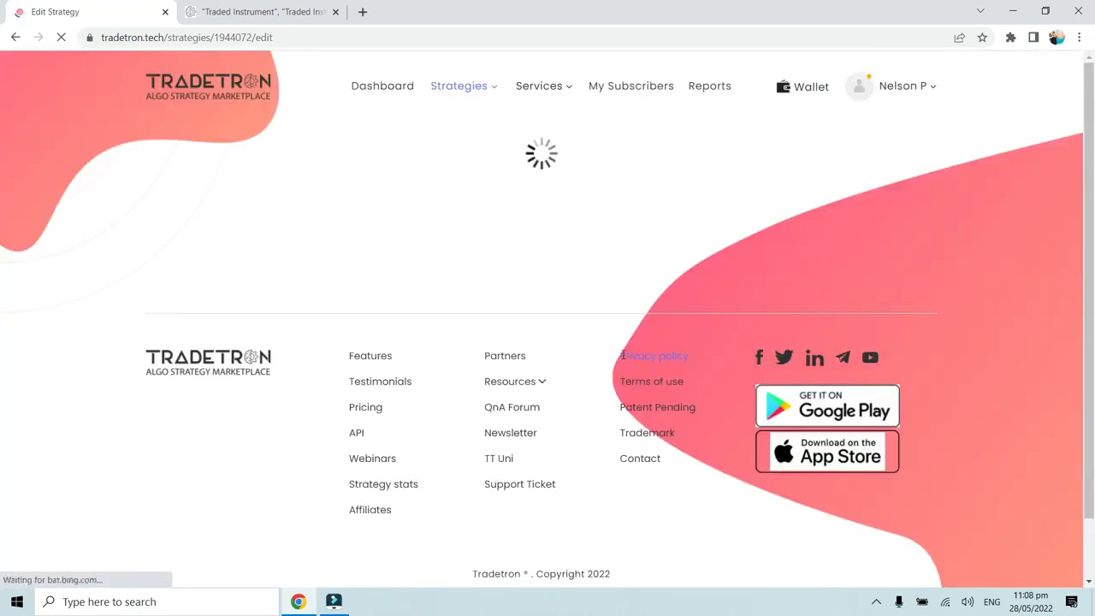
Step: Examine the Set №1 Entry positions leg by leg, checking each strike and option type in order
scroll(623, 355, "down", 3)
scroll(623, 353, "down", 3)
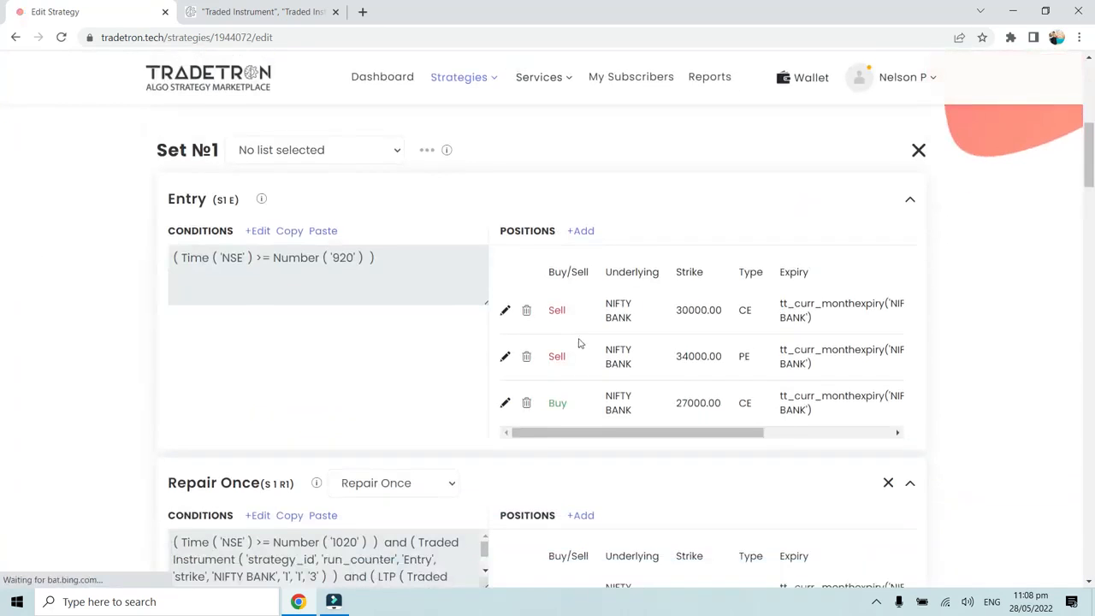
left_click_drag(157, 150, 212, 150)
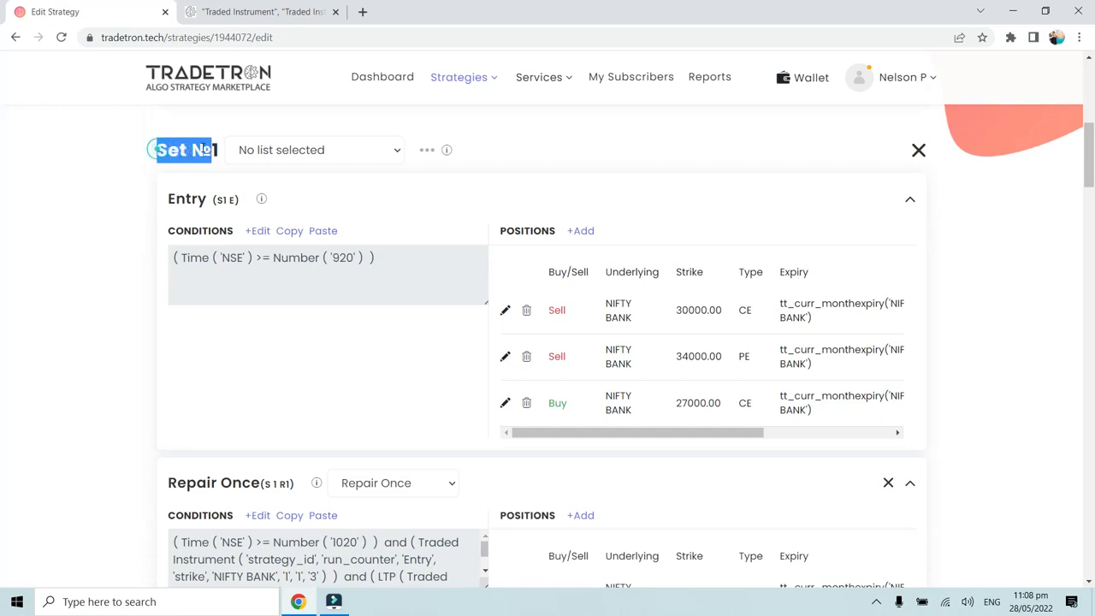
left_click(675, 314)
left_click_drag(676, 314, 723, 316)
left_click(735, 313)
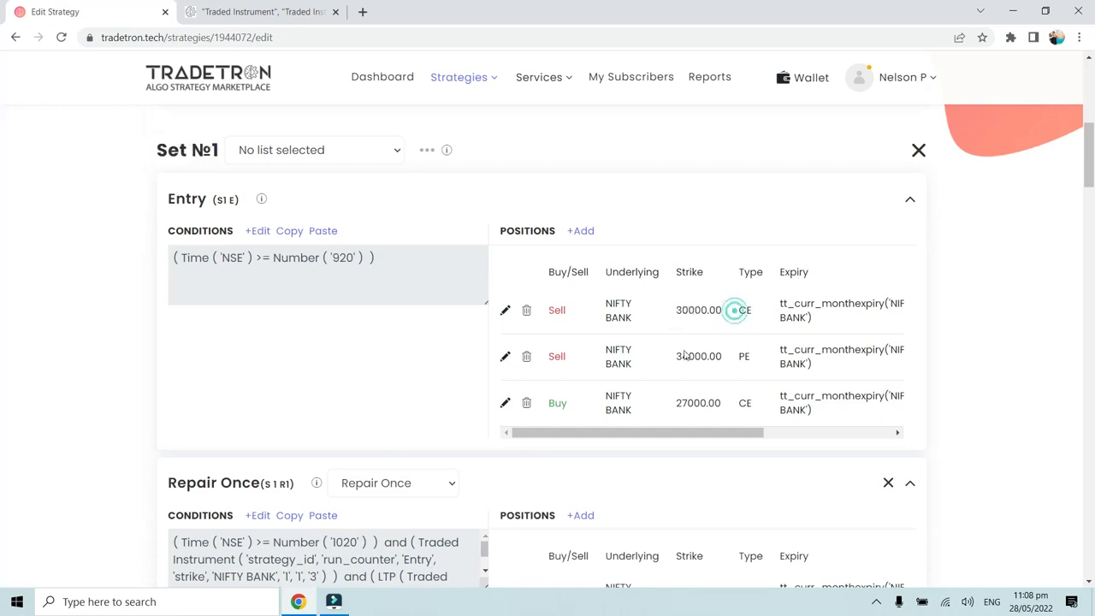
left_click_drag(673, 357, 753, 359)
left_click(746, 358)
left_click_drag(675, 403, 755, 403)
left_click(746, 403)
Step: Review the S 1 R1 condition's Traded Instrument and LTP keywords against the Set №1 Entry legs, leaving the condition unedited
scroll(230, 213, "down", 3)
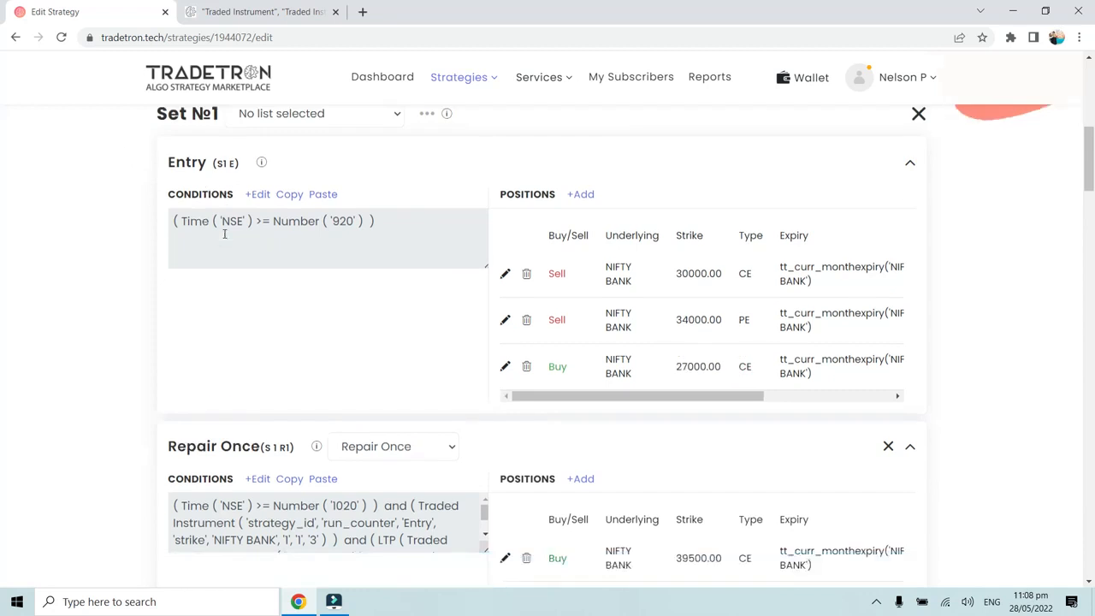
scroll(229, 213, "up", 1)
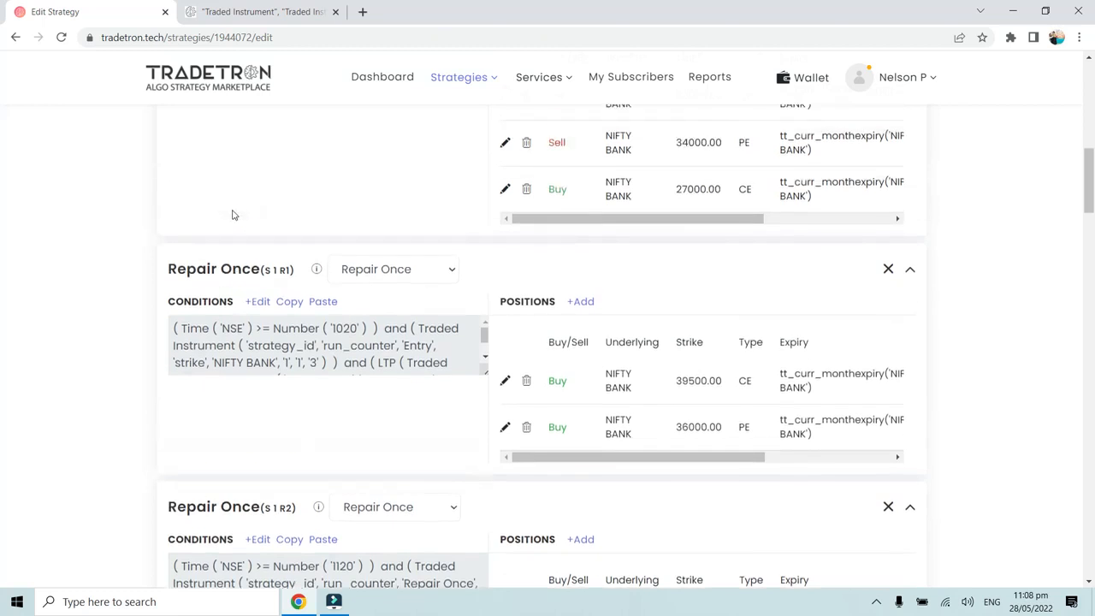
scroll(250, 286, "up", 3)
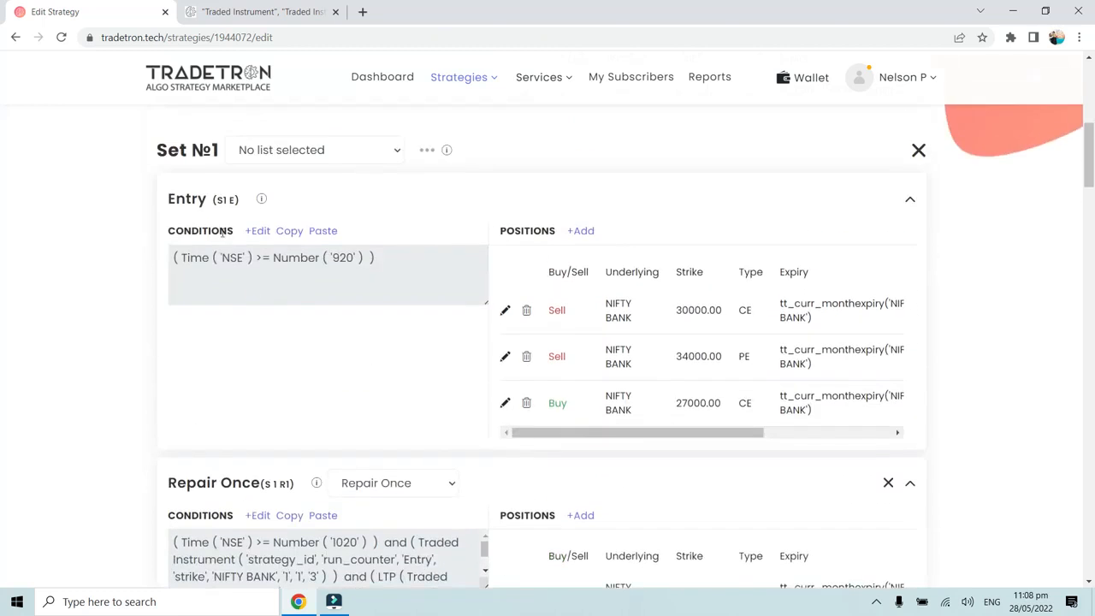
scroll(204, 205, "down", 3)
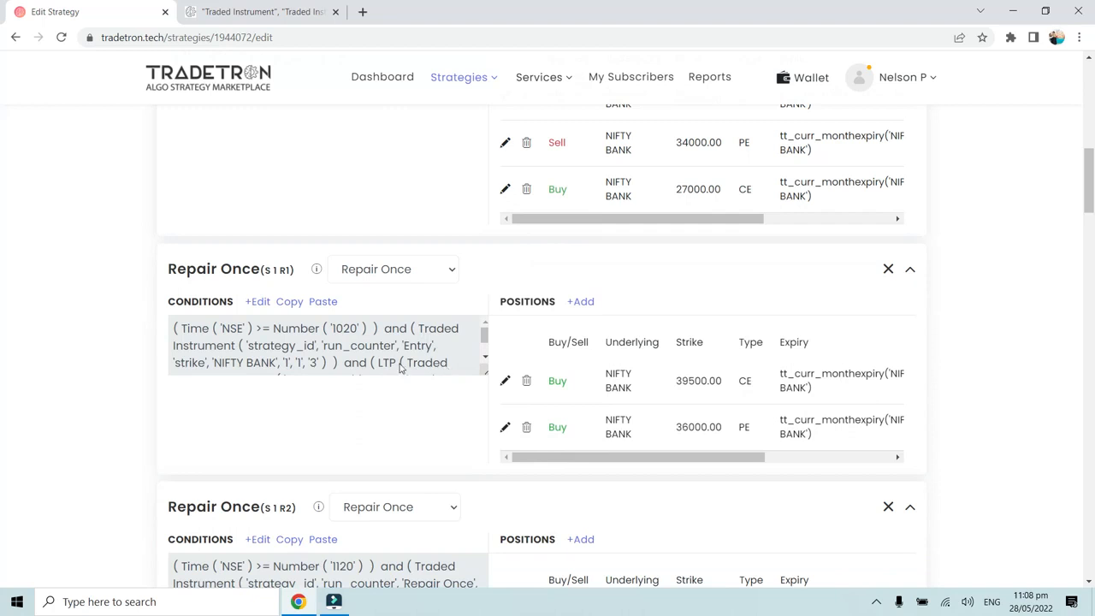
left_click(260, 301)
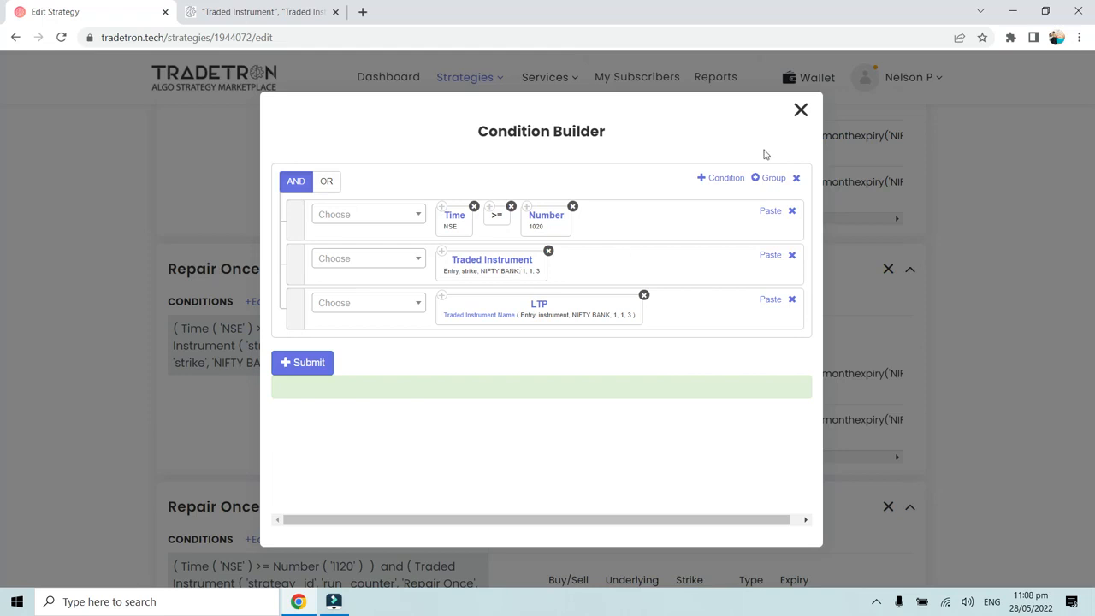
left_click(798, 112)
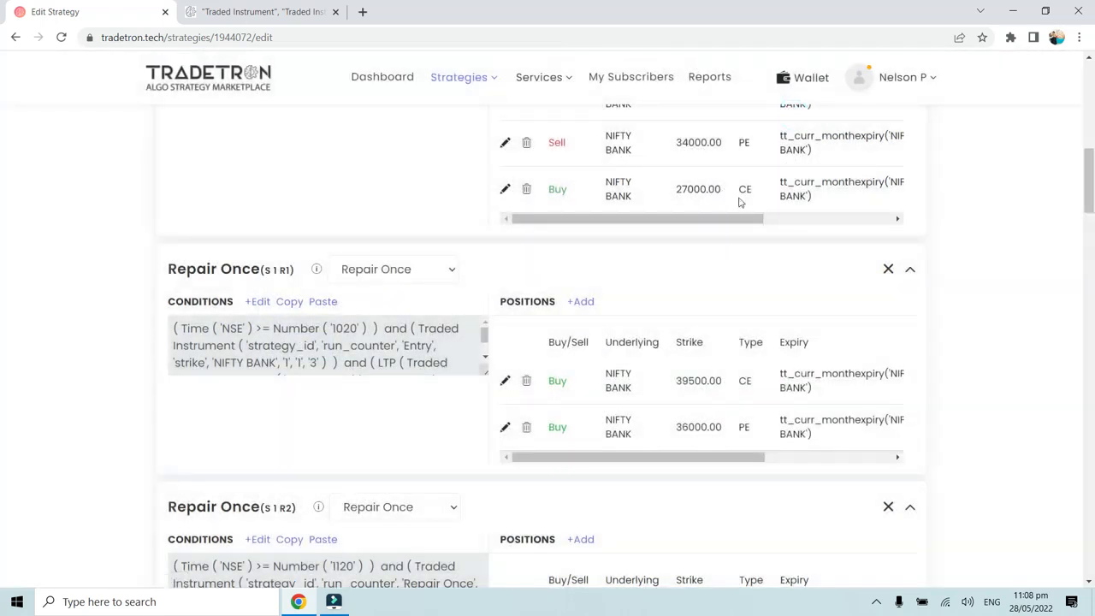
left_click(260, 301)
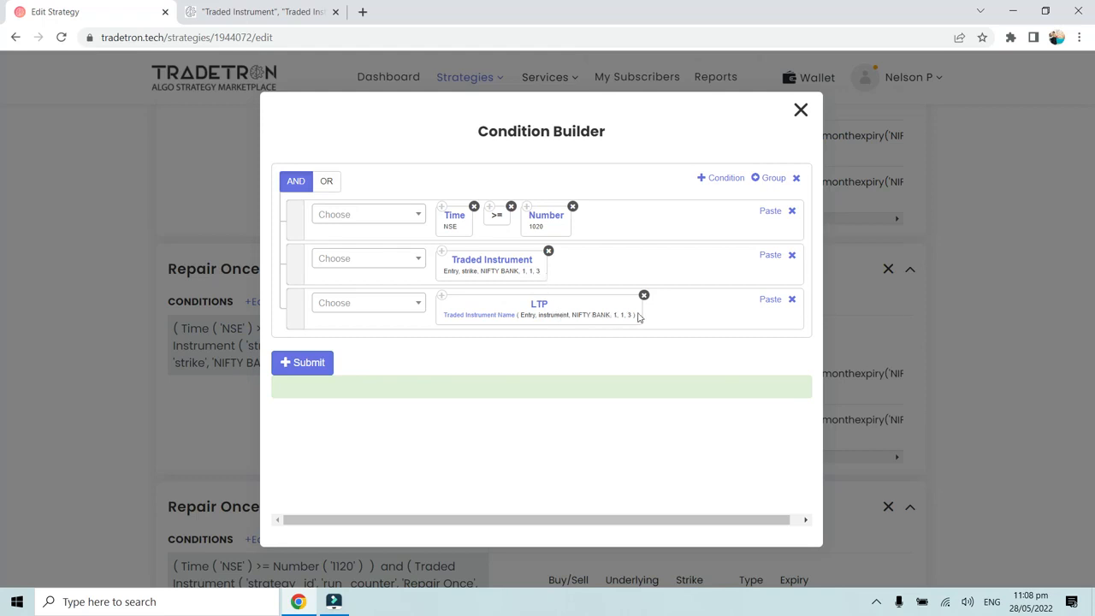
left_click(800, 110)
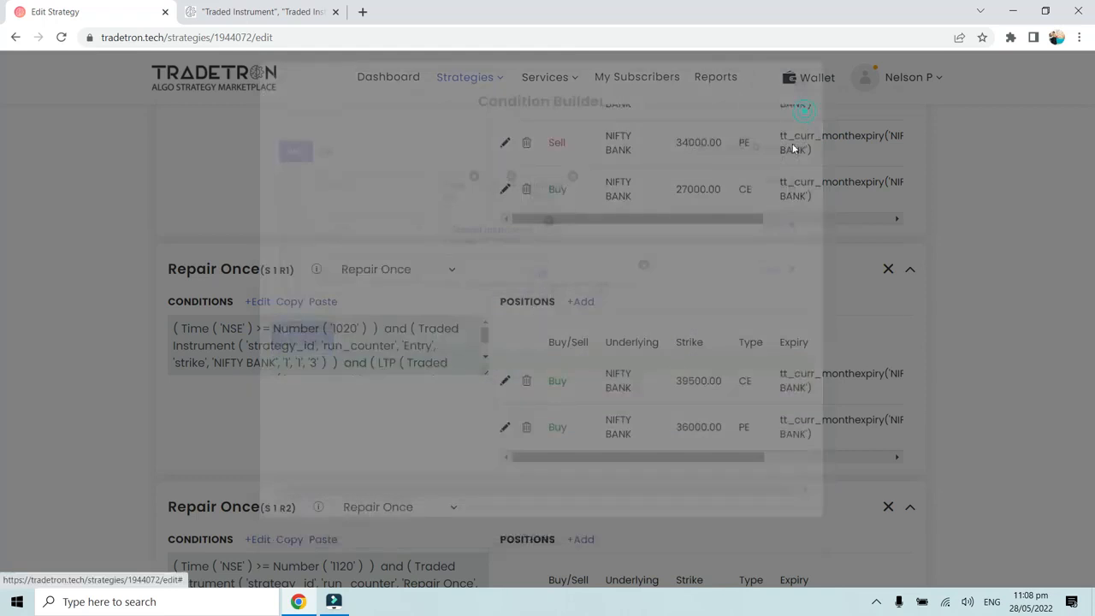
Step: Compare the second leg of S 1 R1 with the set, condition and leg numbers in the S 1 R2 condition
scroll(630, 299, "down", 2)
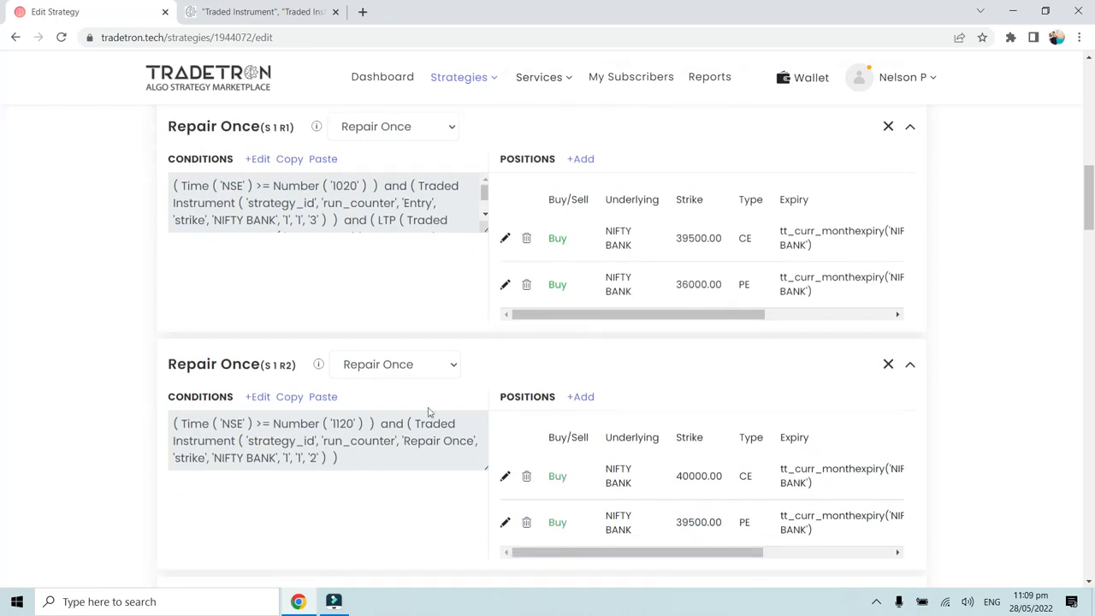
scroll(641, 295, "up", 1)
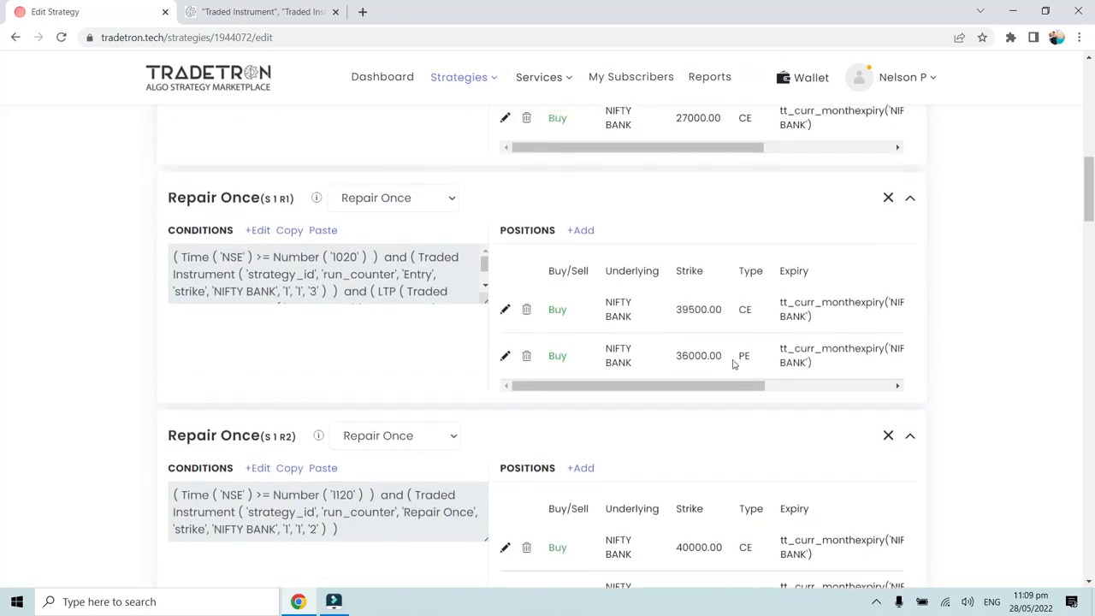
scroll(418, 439, "down", 1)
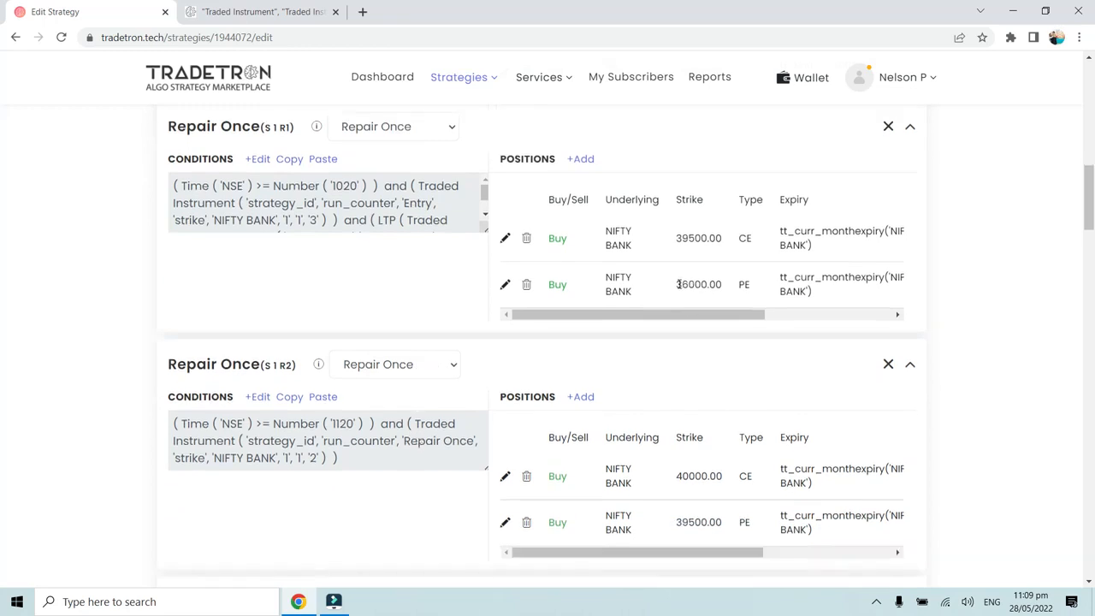
left_click_drag(678, 284, 721, 284)
left_click(721, 284)
left_click(259, 397)
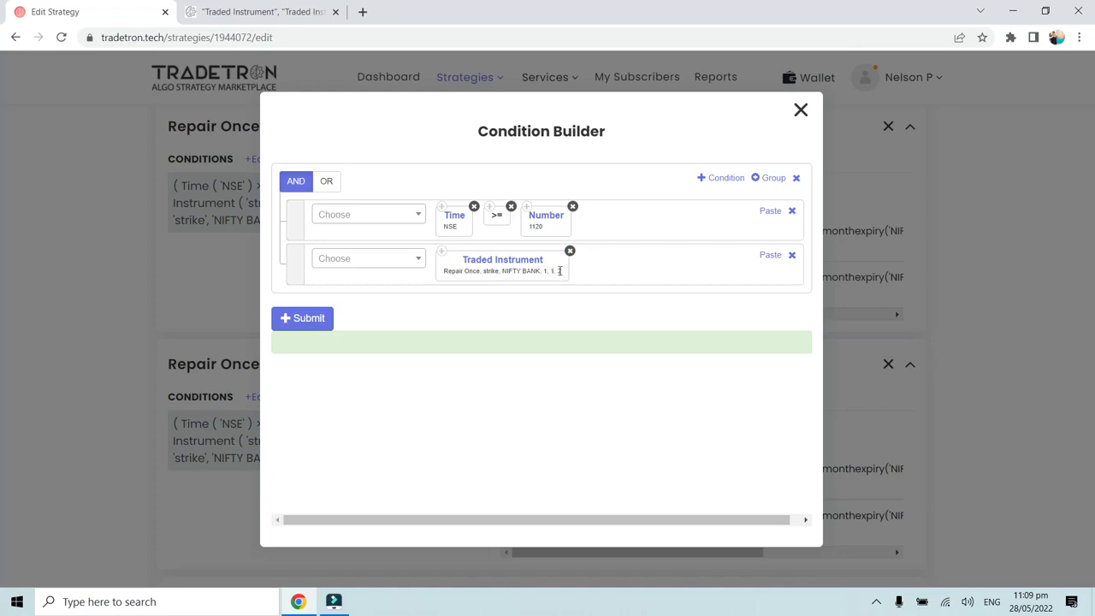
left_click(799, 110)
left_click_drag(673, 283, 723, 283)
left_click(721, 283)
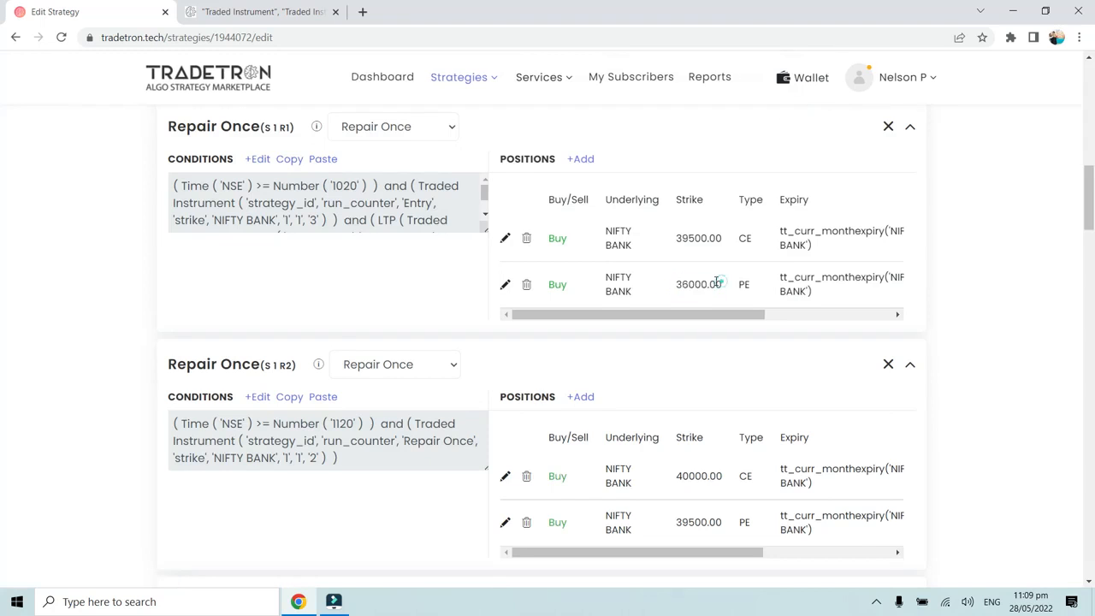
Step: Examine the second leg of S 1 R2 and trace it back to the Set №1 heading
scroll(715, 286, "down", 3)
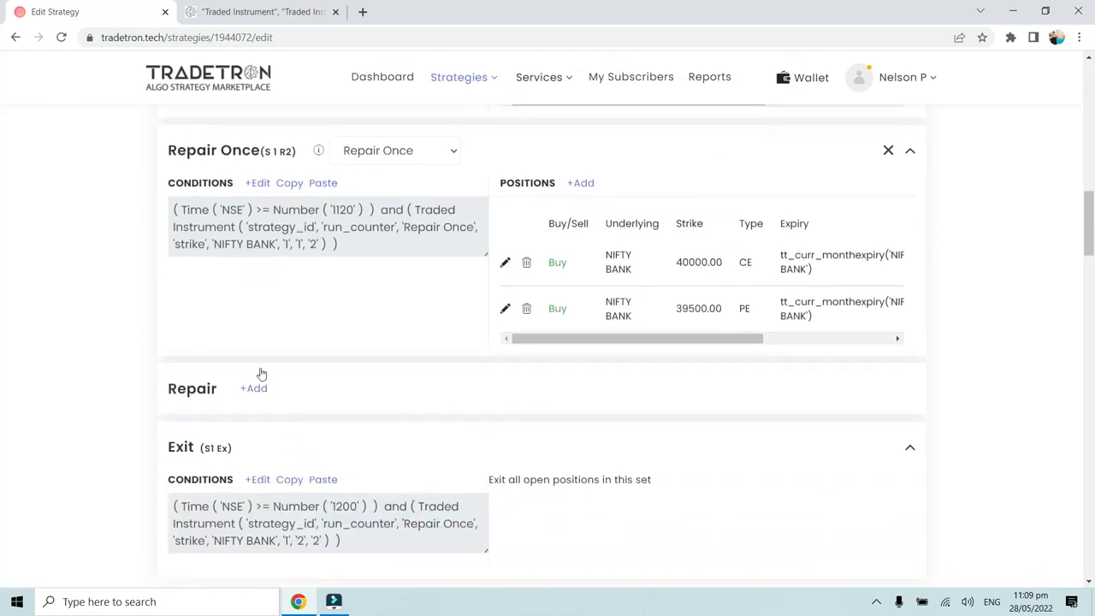
left_click(285, 245)
left_click_drag(677, 308, 715, 309)
scroll(574, 324, "up", 4)
scroll(273, 238, "up", 2)
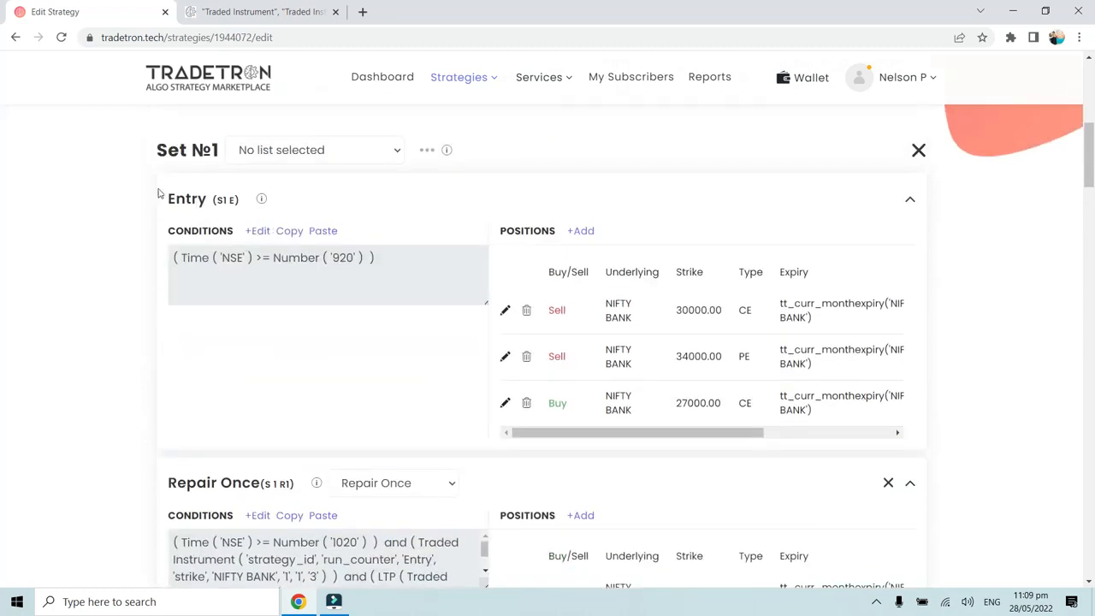
scroll(268, 254, "down", 3)
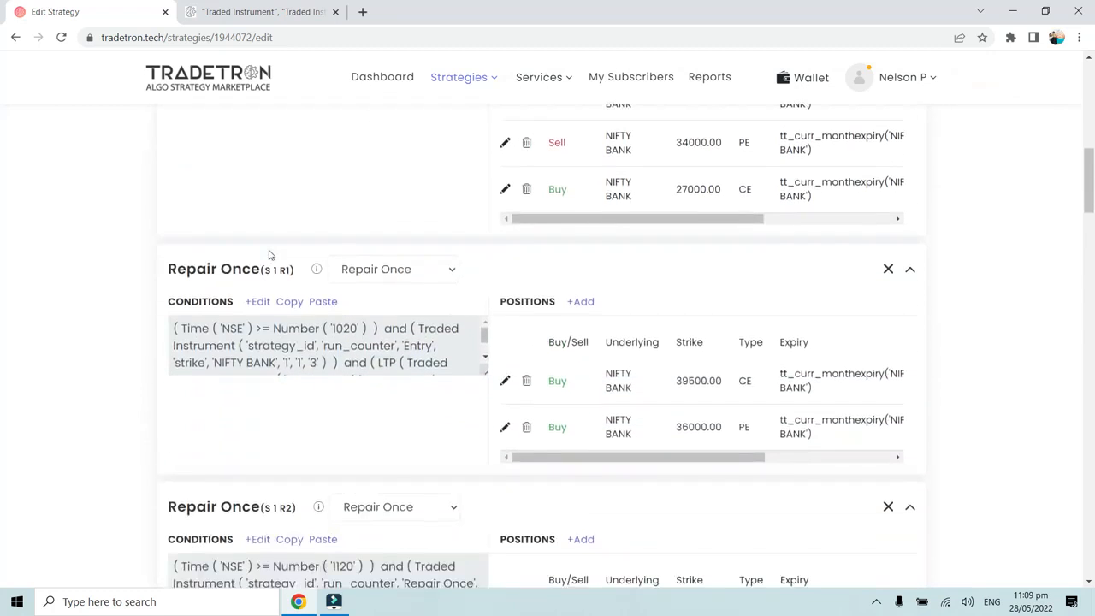
scroll(269, 254, "up", 3)
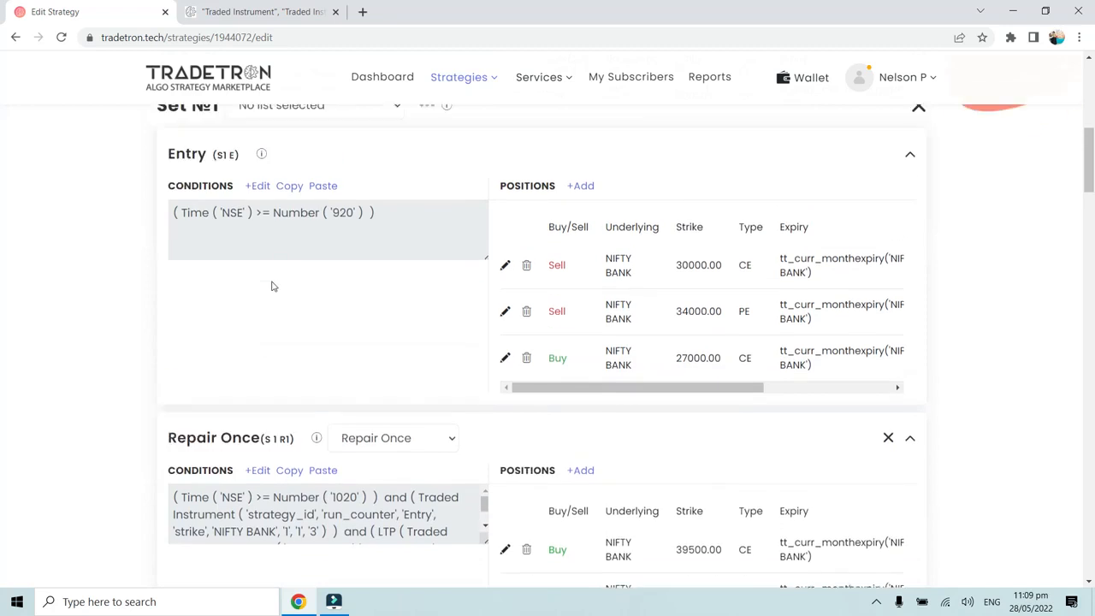
triple_click(172, 150)
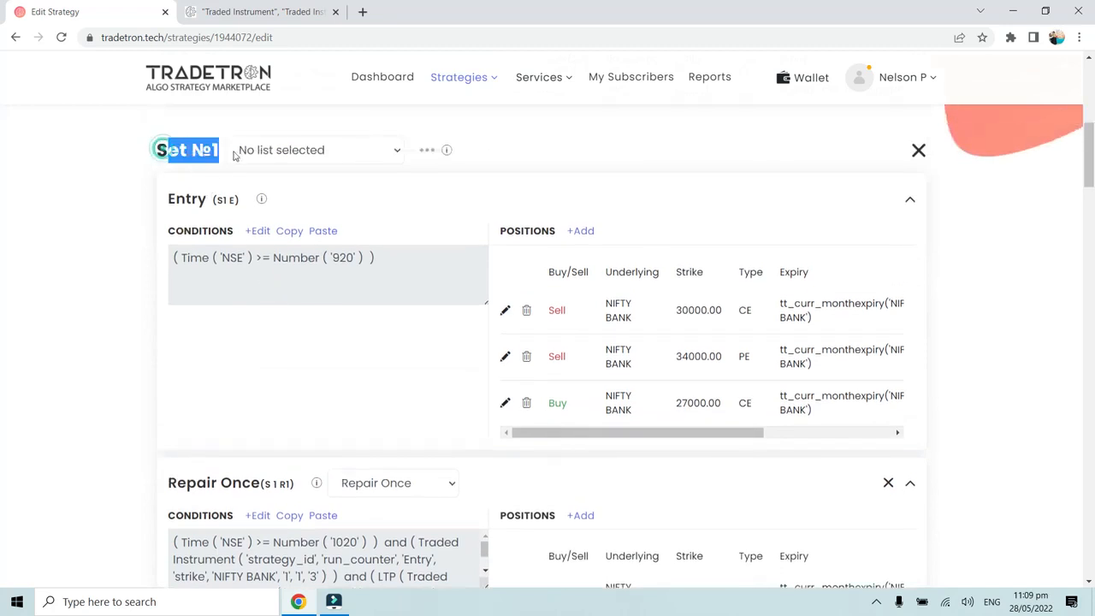
Step: Check the S 1 R2 heading and its second leg against the Traded Instrument keyword in the Set №1 Exit condition
scroll(232, 313, "down", 4)
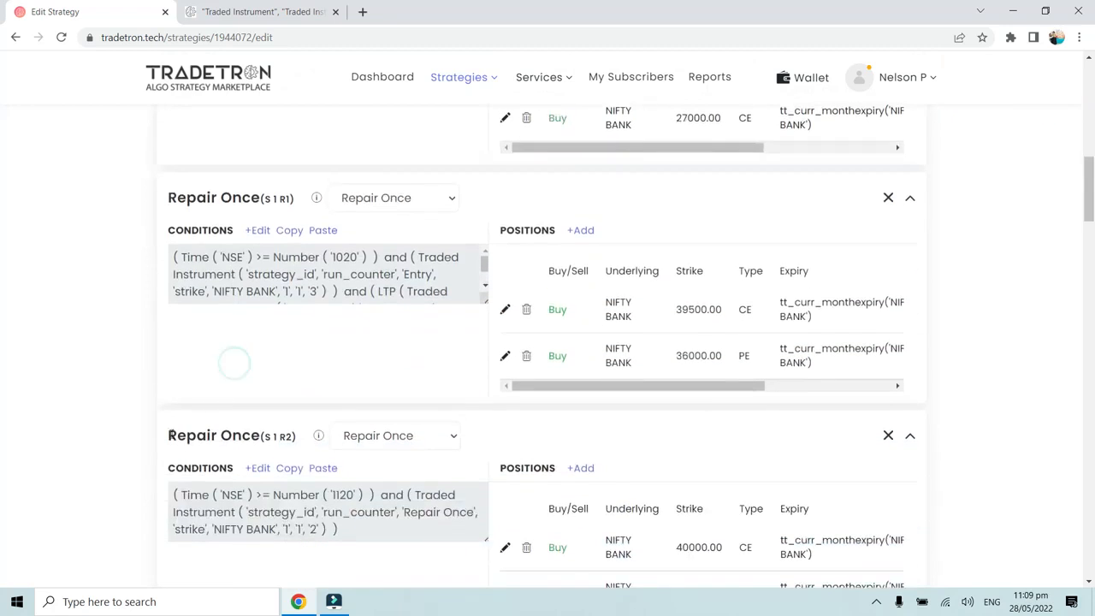
triple_click(171, 435)
left_click(268, 436)
scroll(259, 444, "down", 2)
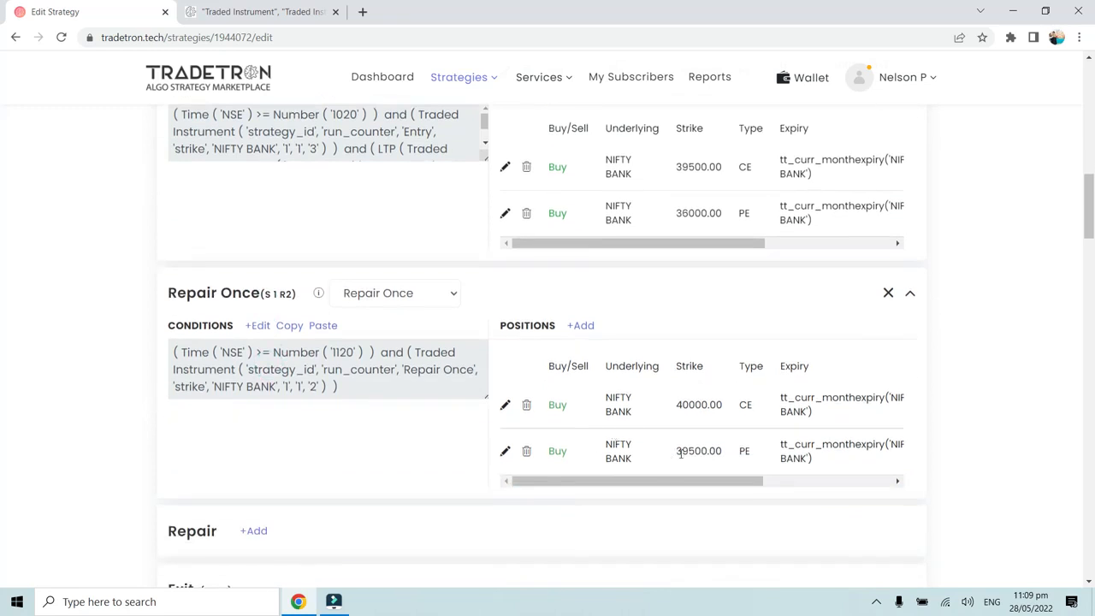
left_click_drag(672, 453, 725, 458)
left_click(725, 457)
scroll(371, 479, "down", 3)
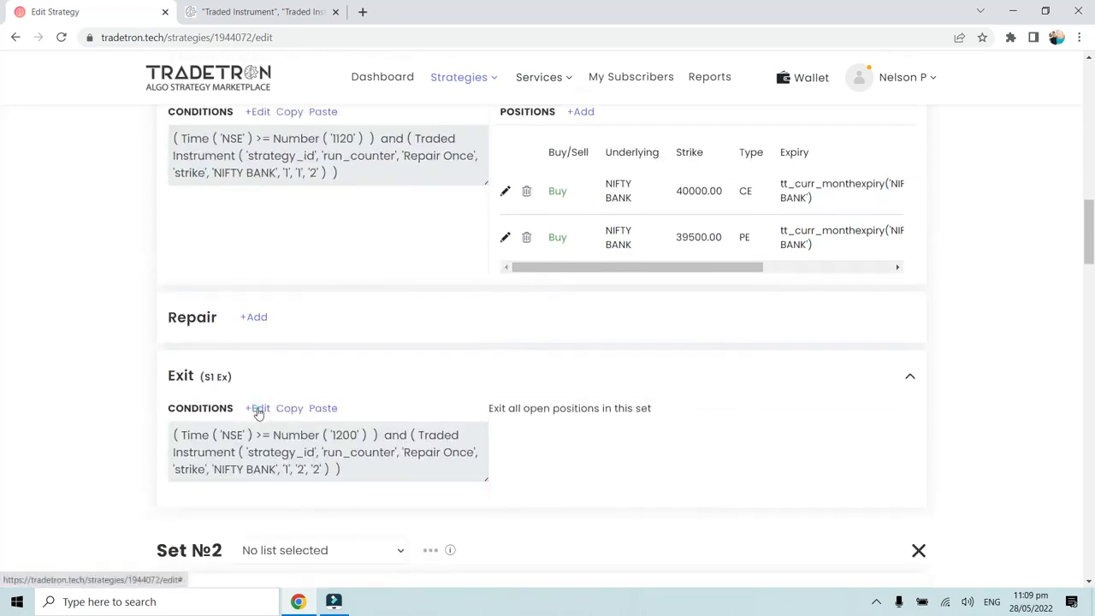
left_click(258, 409)
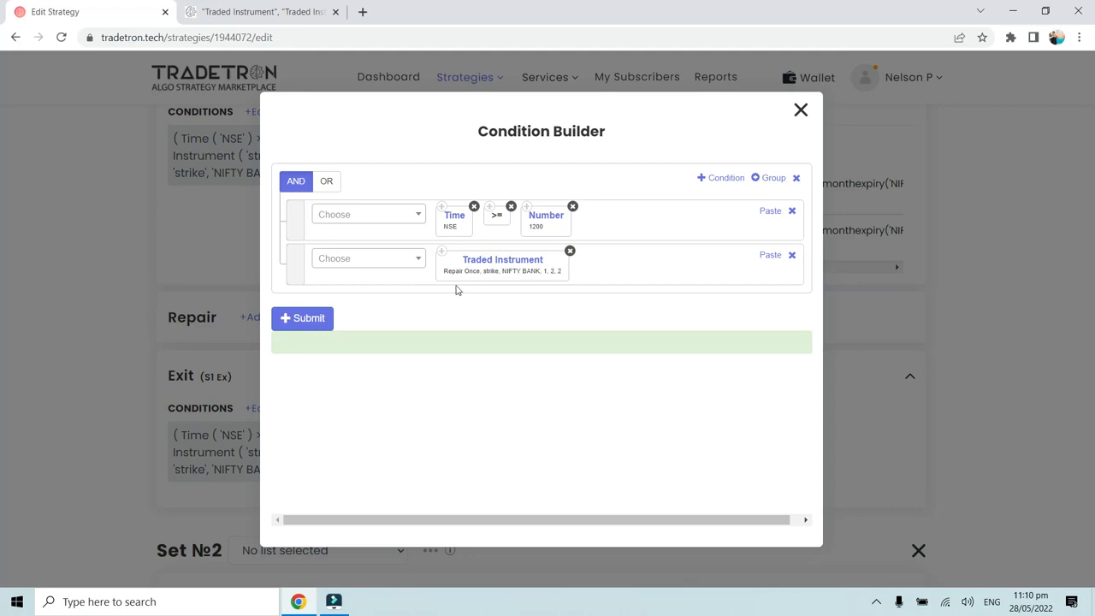
Step: Submit the Set №1 Exit condition with its Time and Traded Instrument keywords as they stand and close the Condition Builder
left_click(302, 317)
left_click(799, 110)
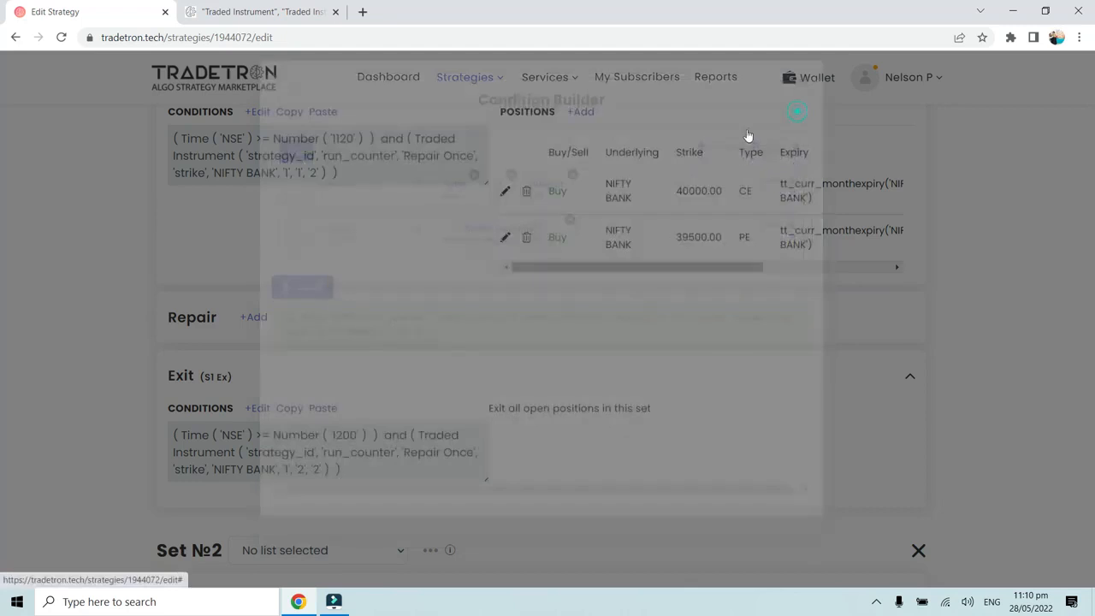
Step: Update the strategy to save its sets and conditions, and dismiss the confirmation without deploying or backtesting
scroll(266, 338, "down", 6)
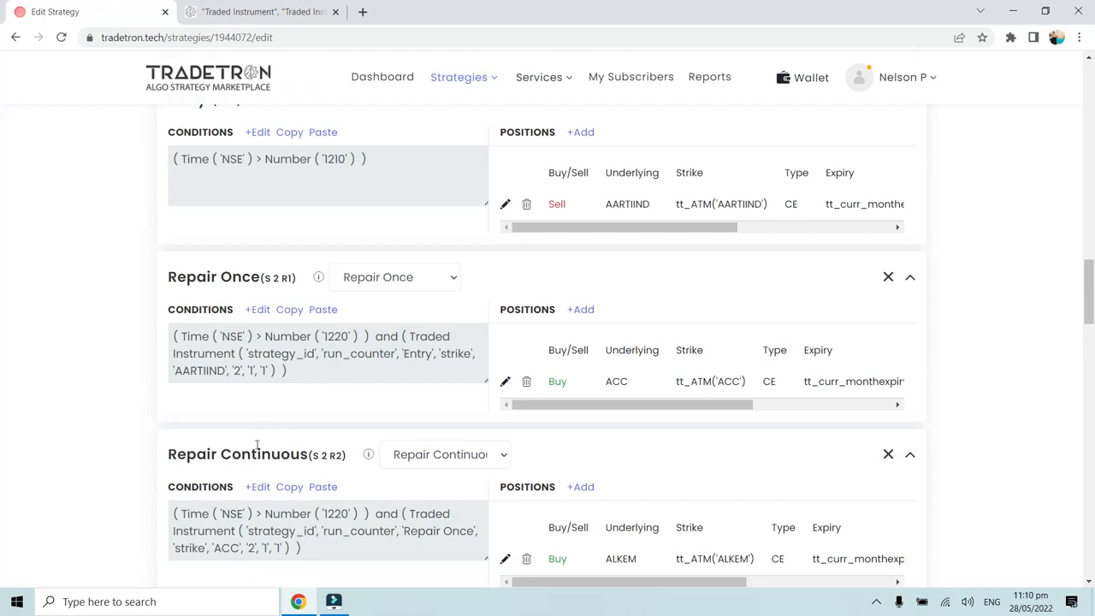
scroll(257, 447, "down", 3)
scroll(254, 446, "down", 3)
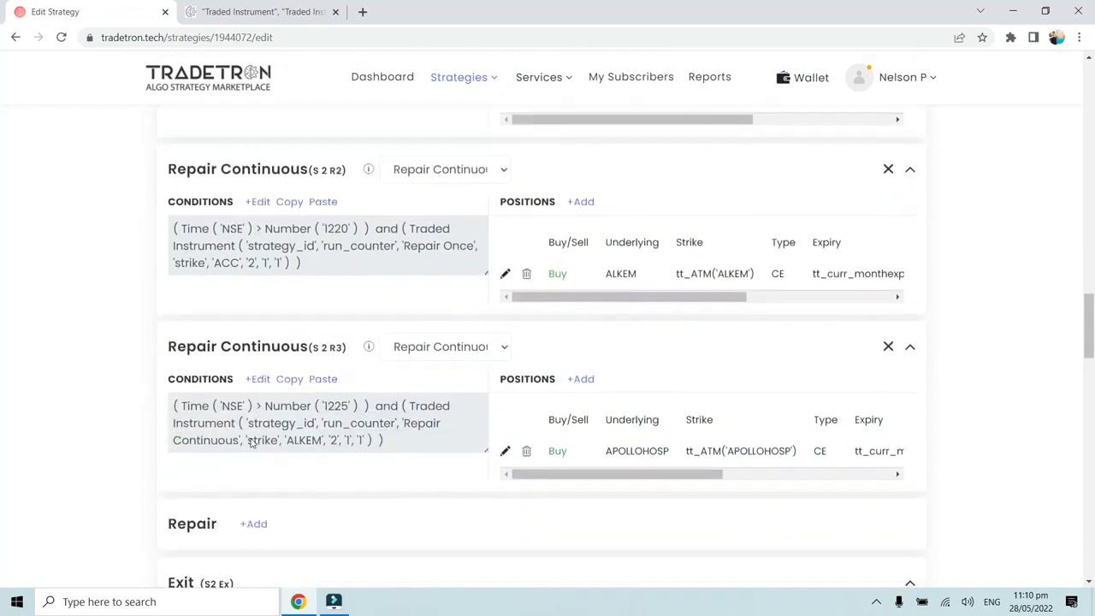
scroll(245, 441, "down", 5)
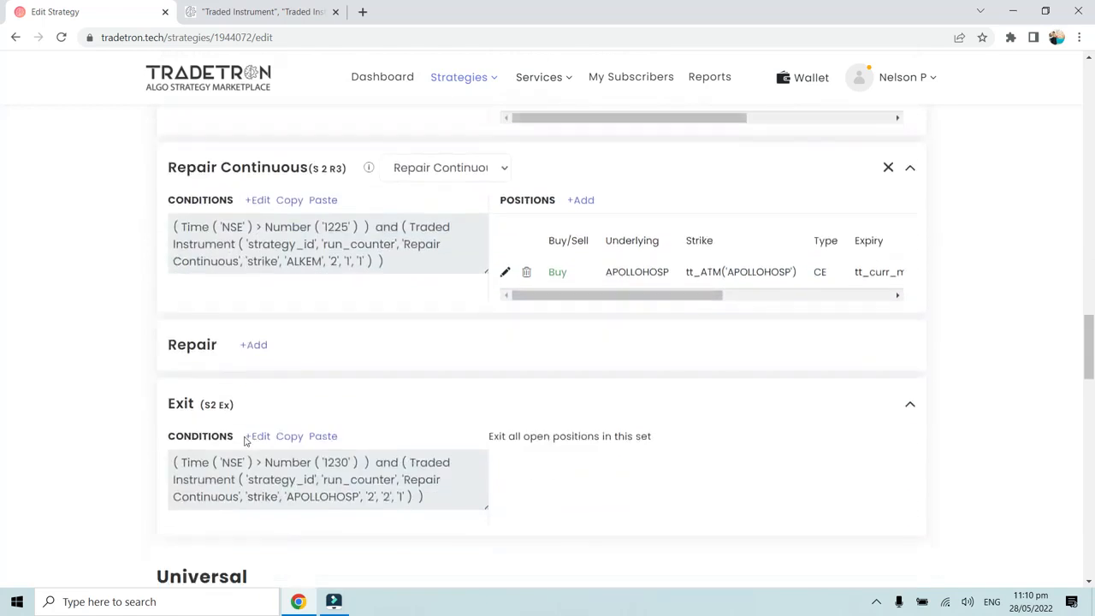
scroll(245, 441, "down", 2)
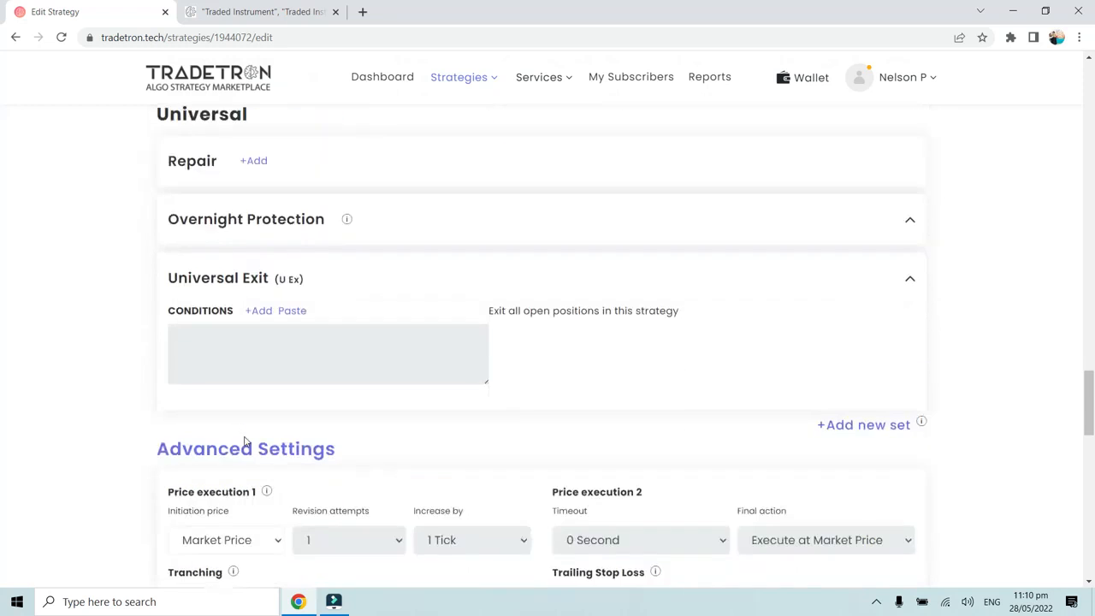
scroll(245, 441, "down", 5)
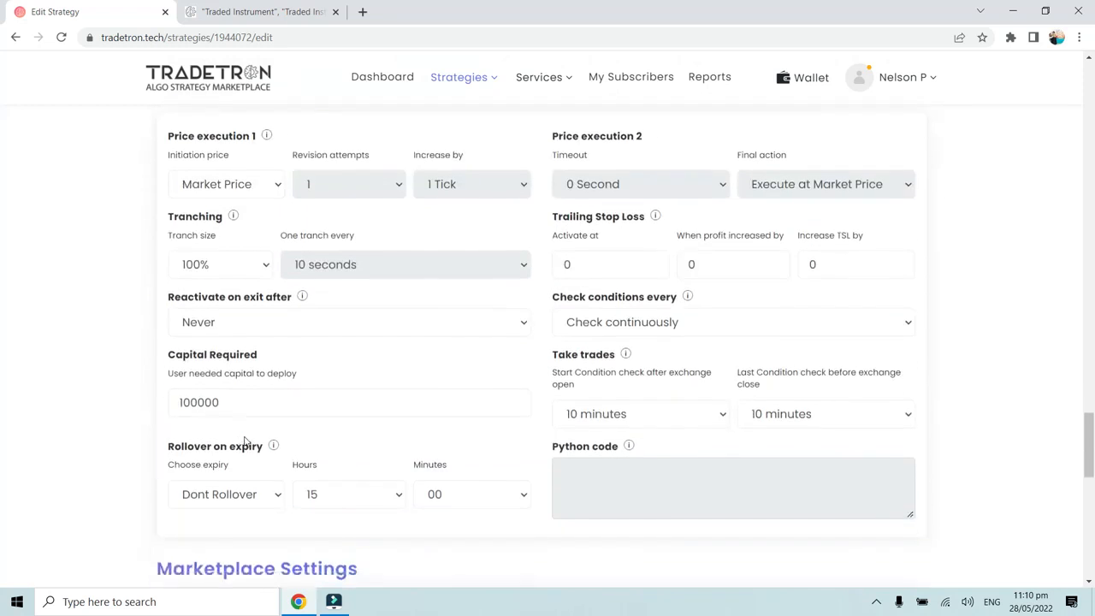
scroll(246, 441, "down", 8)
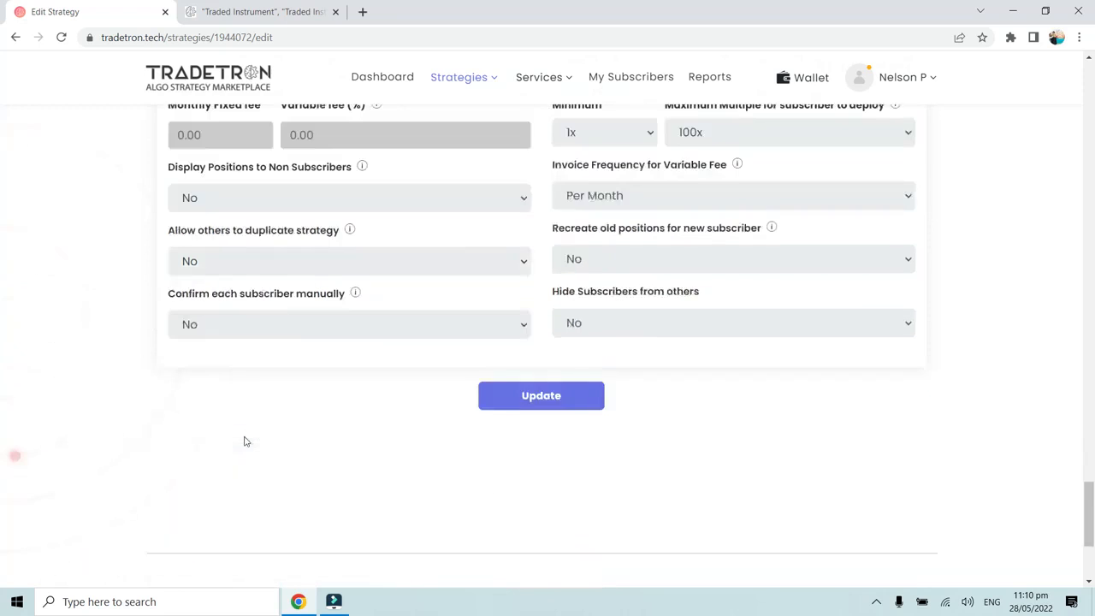
left_click(547, 394)
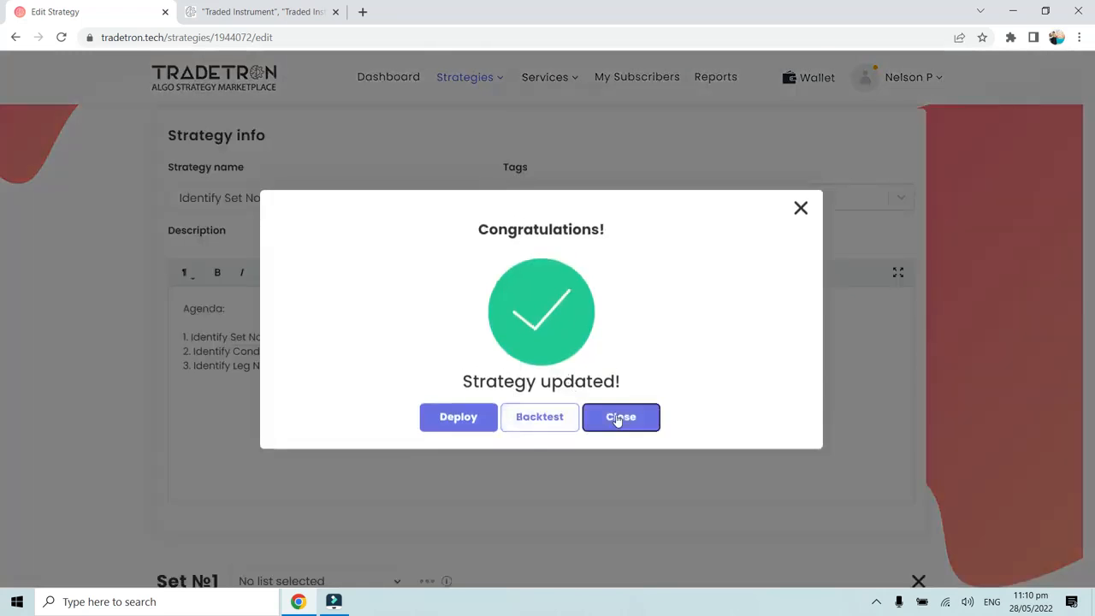
left_click(617, 419)
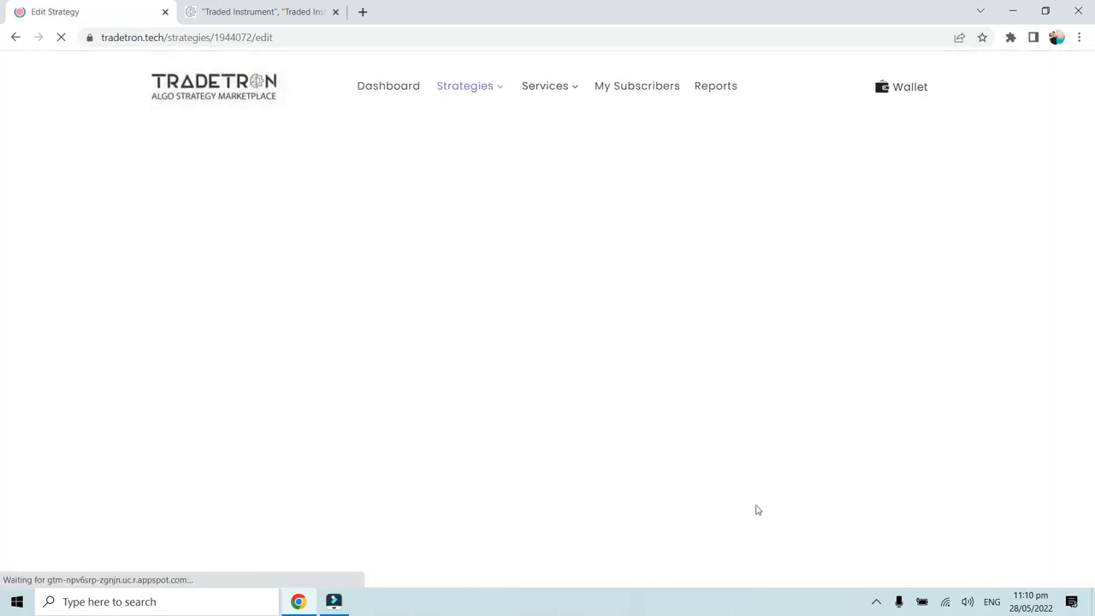
left_click(876, 602)
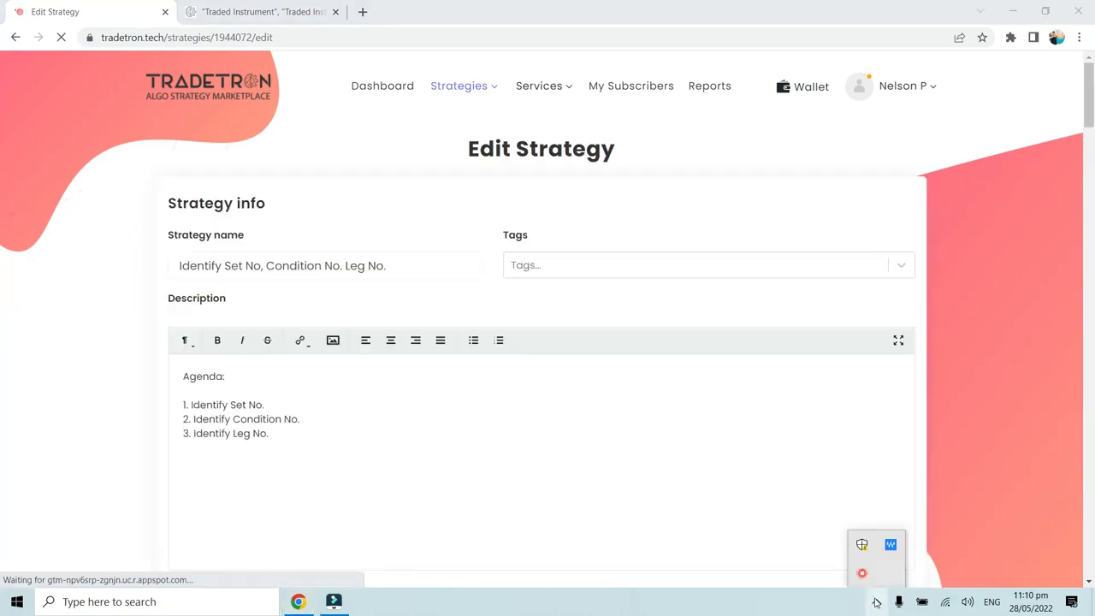